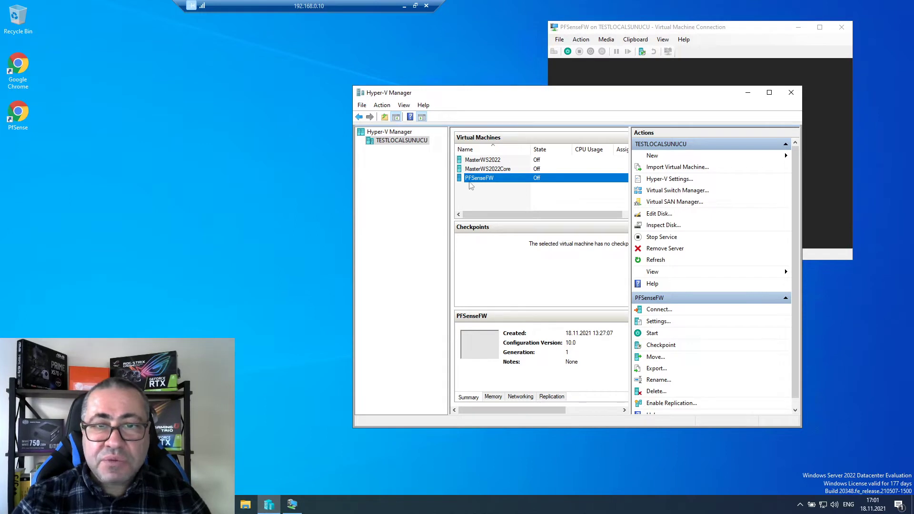
- Reduce PFSenseFW's memory from 8172 MB to 4096 MB and save the settings
right_click(496, 180)
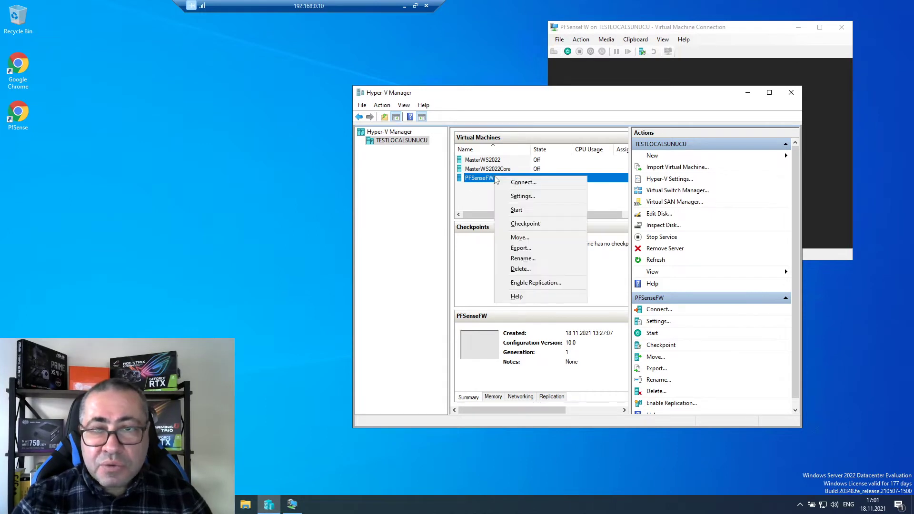
left_click(522, 197)
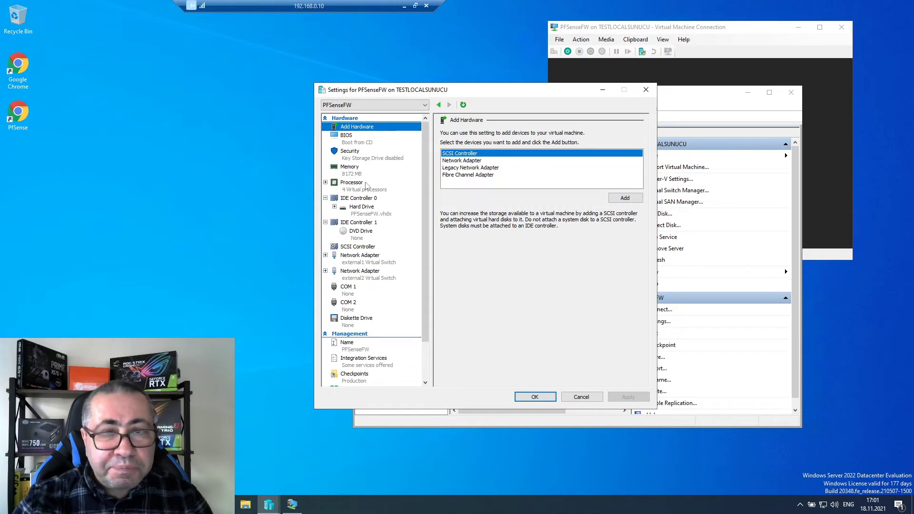
left_click(354, 173)
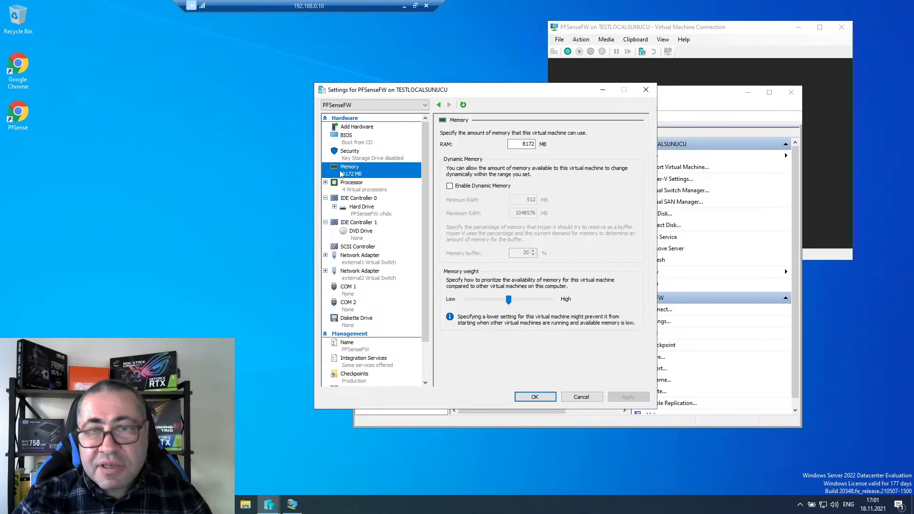
key("Tab")
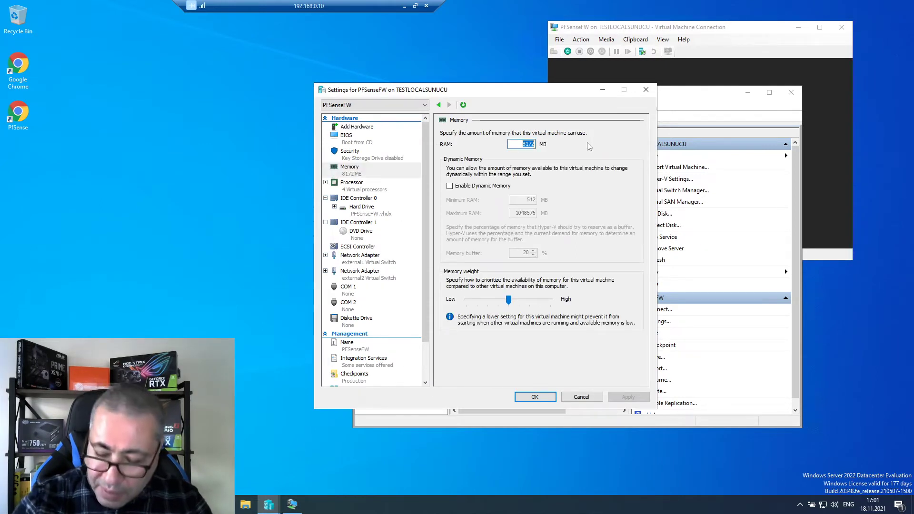
type("4096")
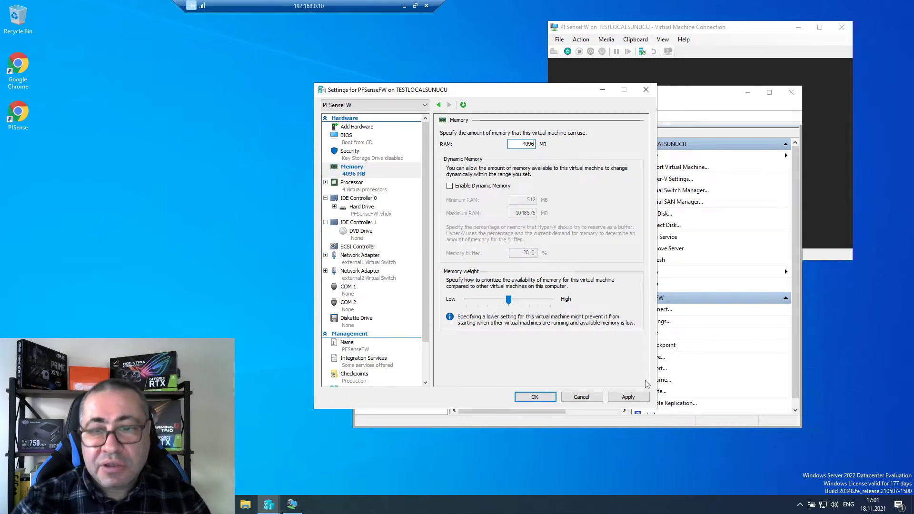
left_click(628, 398)
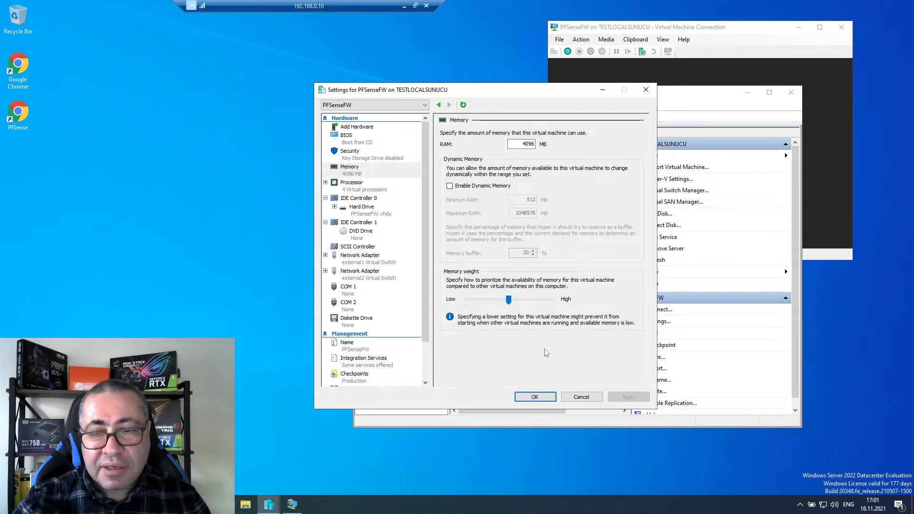
left_click(534, 397)
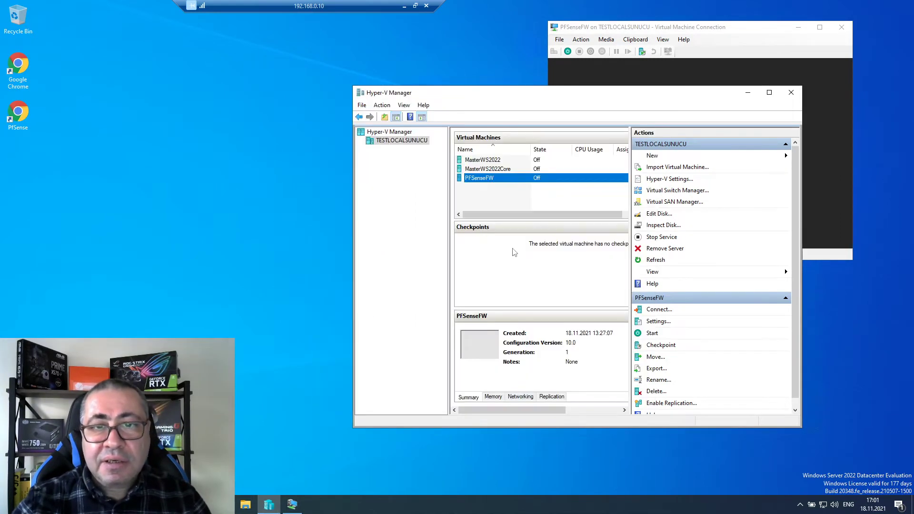
- Start the PFSenseFW virtual machine and bring its pfSense console forward
right_click(486, 179)
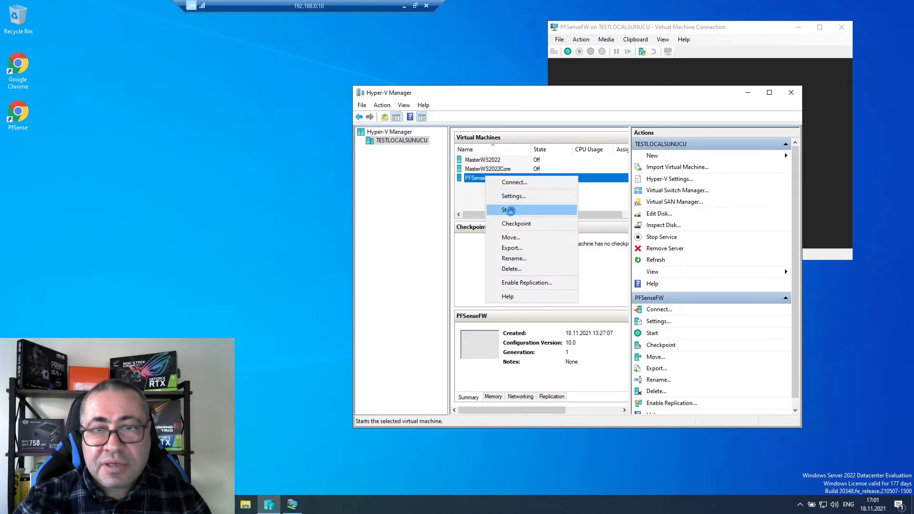
left_click(509, 208)
left_click(669, 62)
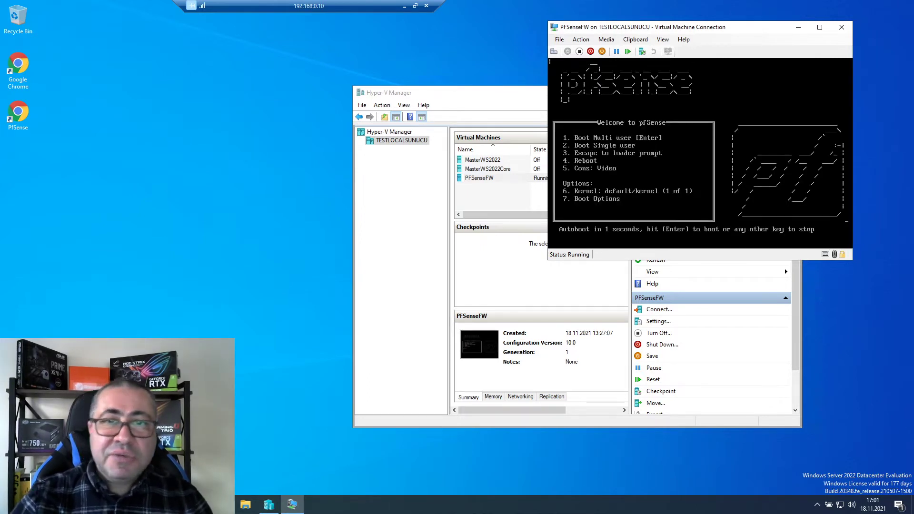
- Open the recent testlocal drawing in Visio on the local desktop, then return to the server session
left_click(405, 6)
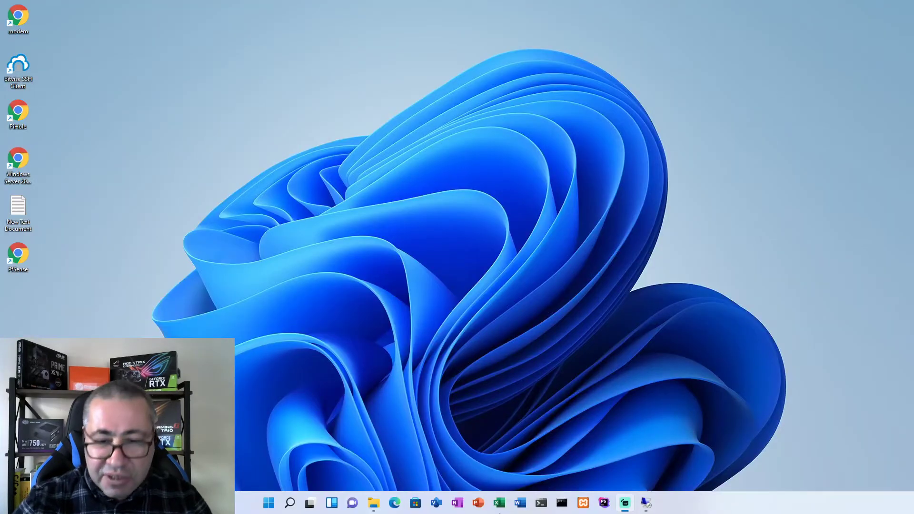
left_click(436, 503)
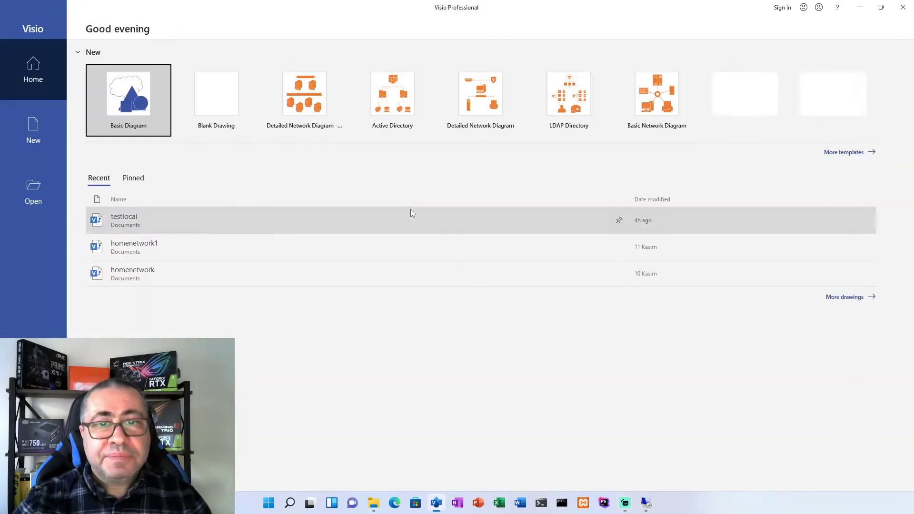
left_click(127, 219)
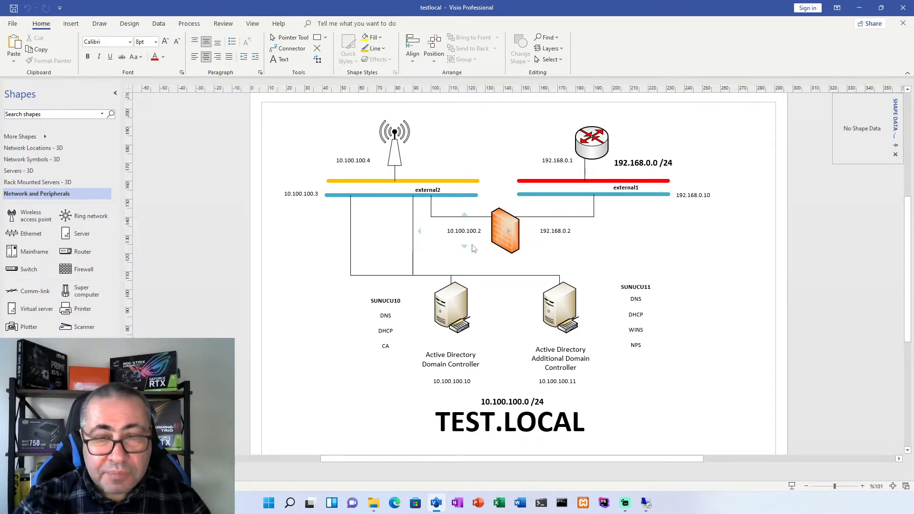
left_click(646, 503)
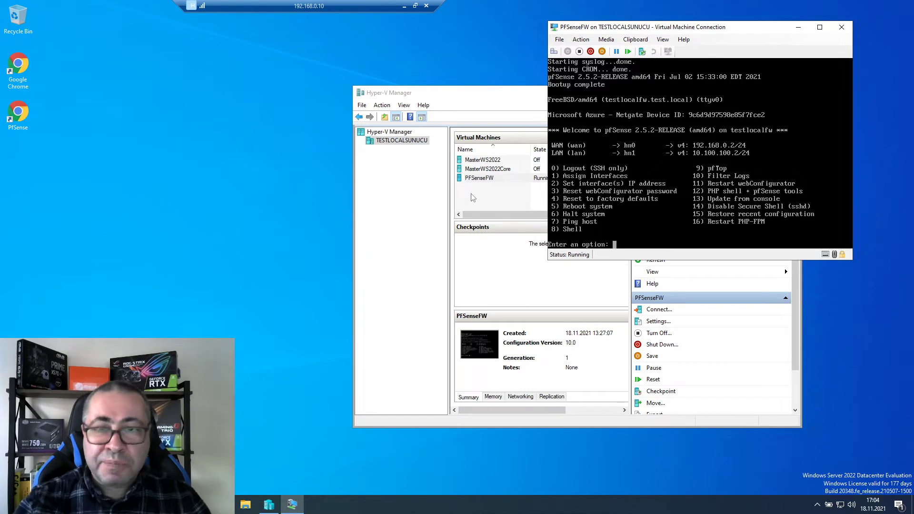
- Shift the Hyper-V Manager window up-left and bring it in front of the pfSense console
left_click(473, 198)
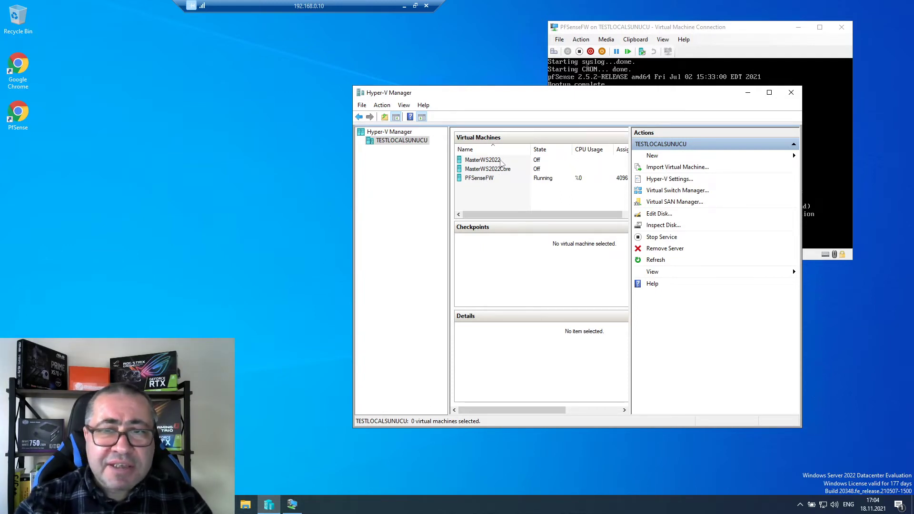
left_click(501, 164)
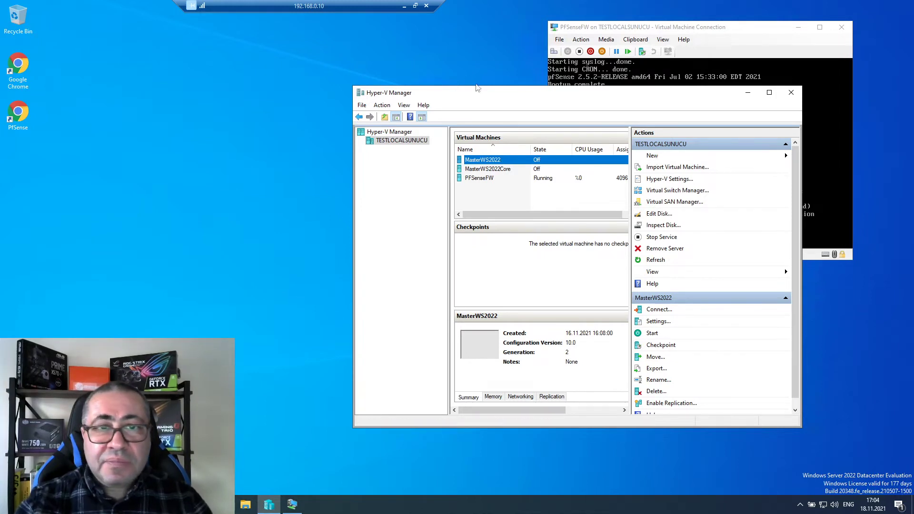
left_click_drag(517, 97, 444, 89)
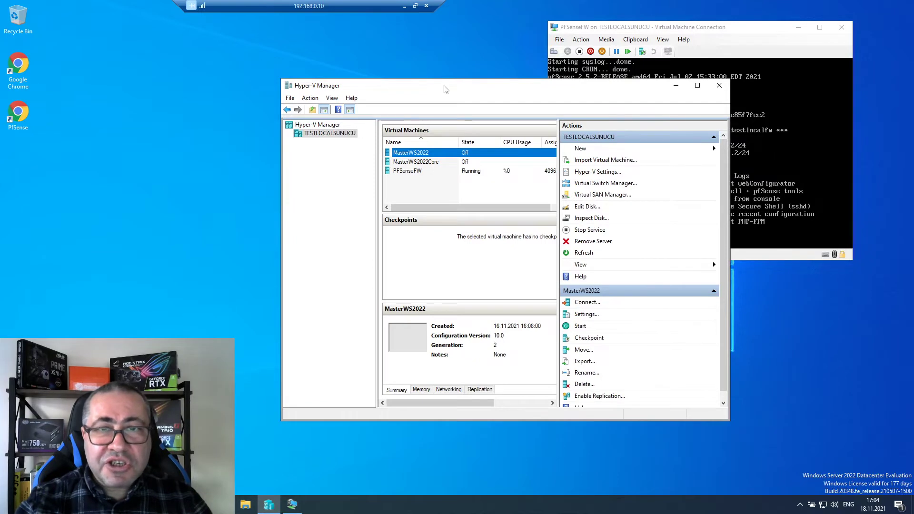
left_click(694, 27)
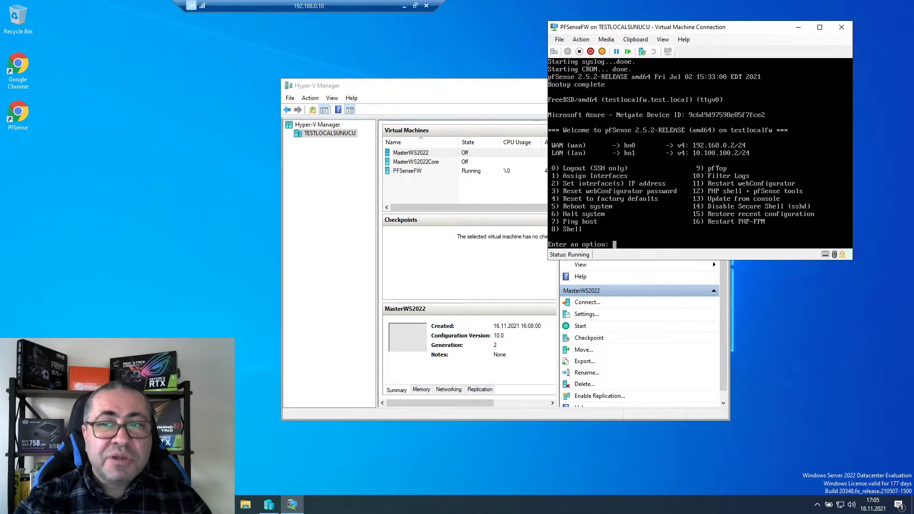
left_click(428, 188)
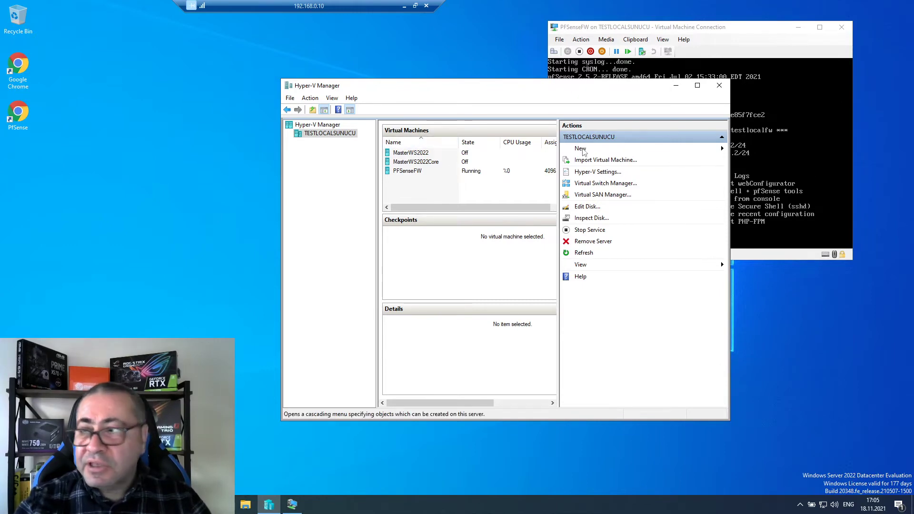
- Start the New Virtual Machine wizard and name the machine TEST1LOCAL1
left_click(617, 149)
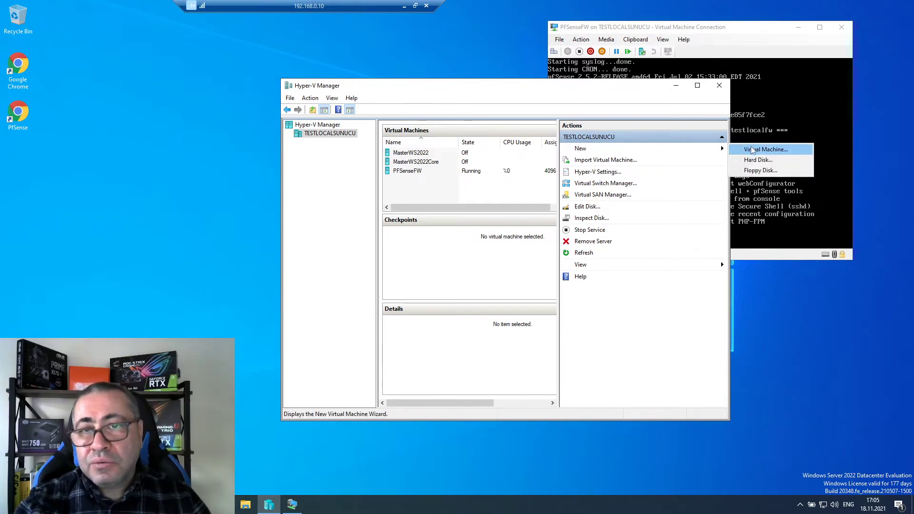
left_click(759, 149)
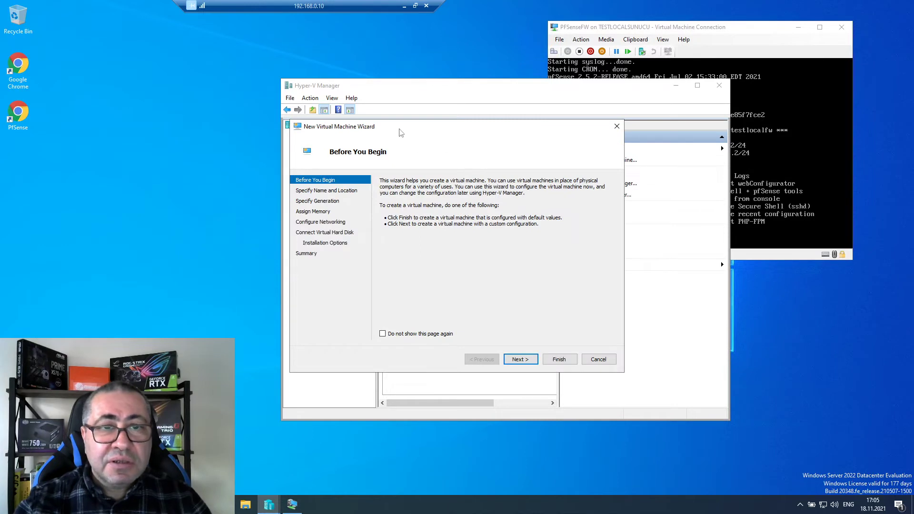
left_click_drag(400, 132, 455, 126)
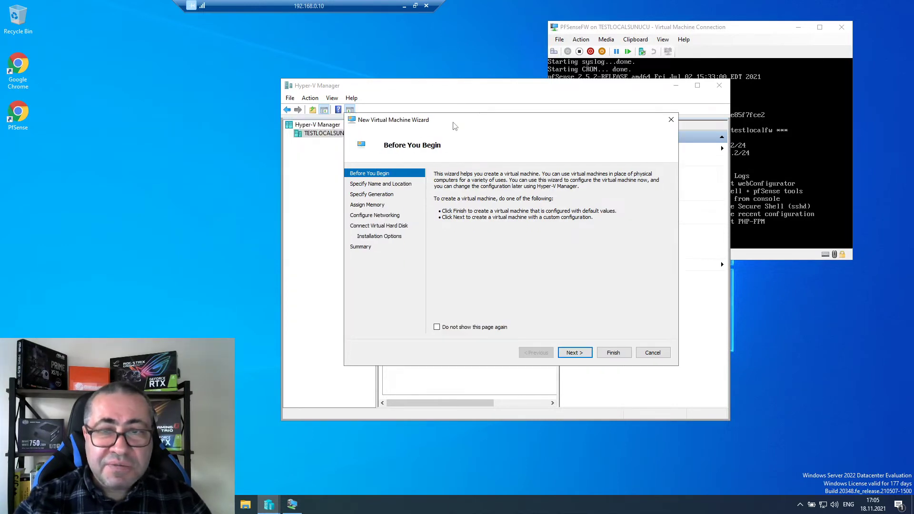
left_click(575, 352)
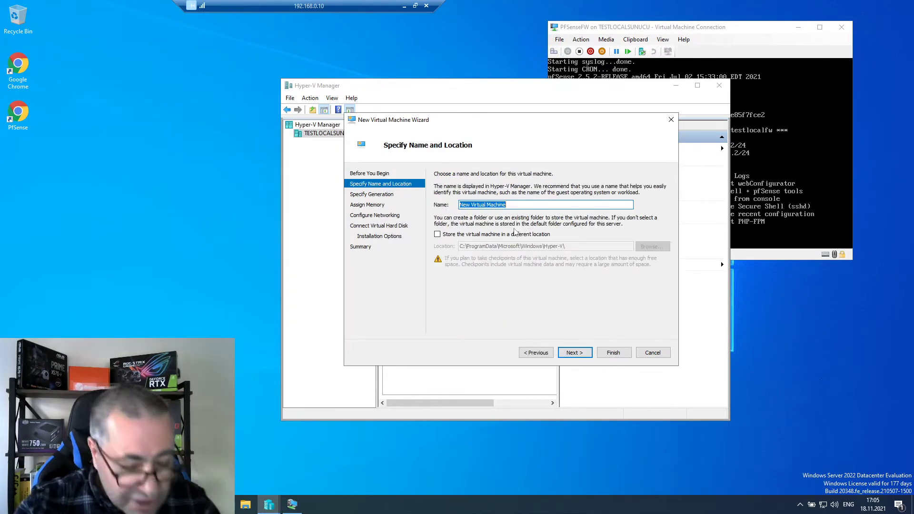
type("TEST")
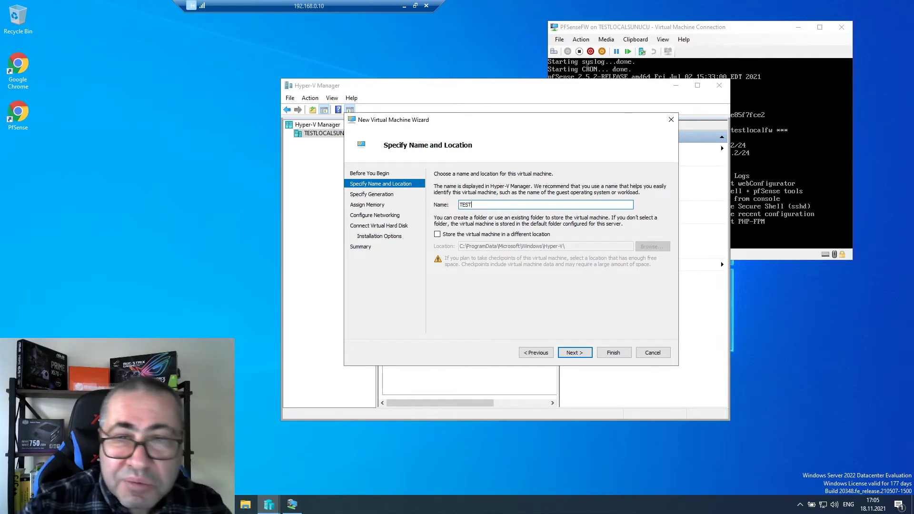
type("1LOC")
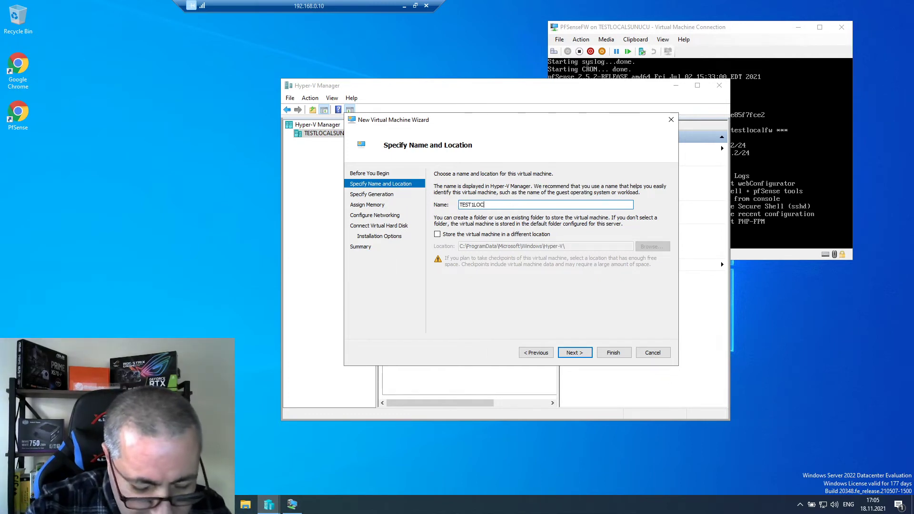
type("AL1")
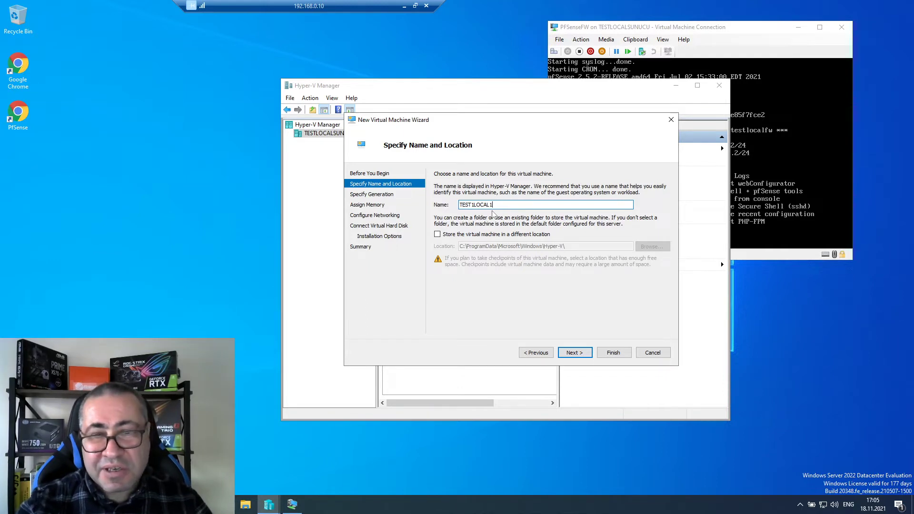
- Store the virtual machine in D:\HYPERV\ and advance to the generation page
left_click(457, 237)
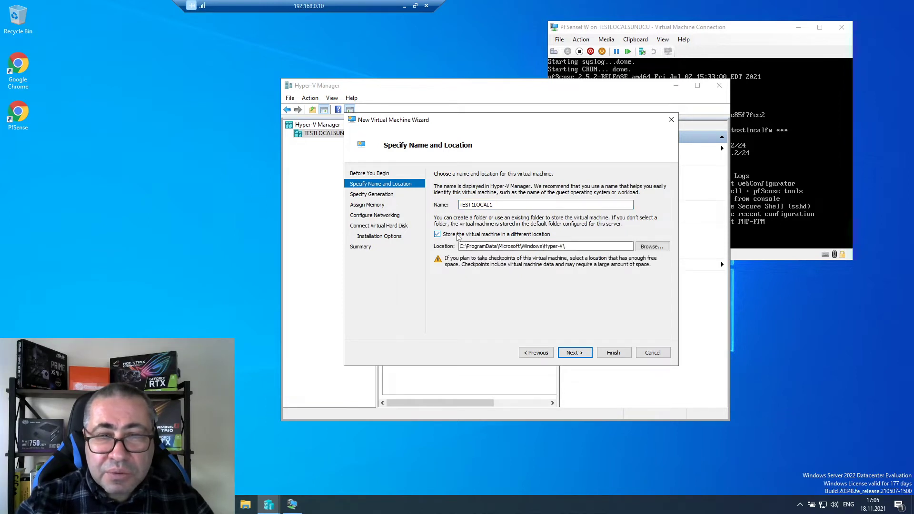
left_click(652, 246)
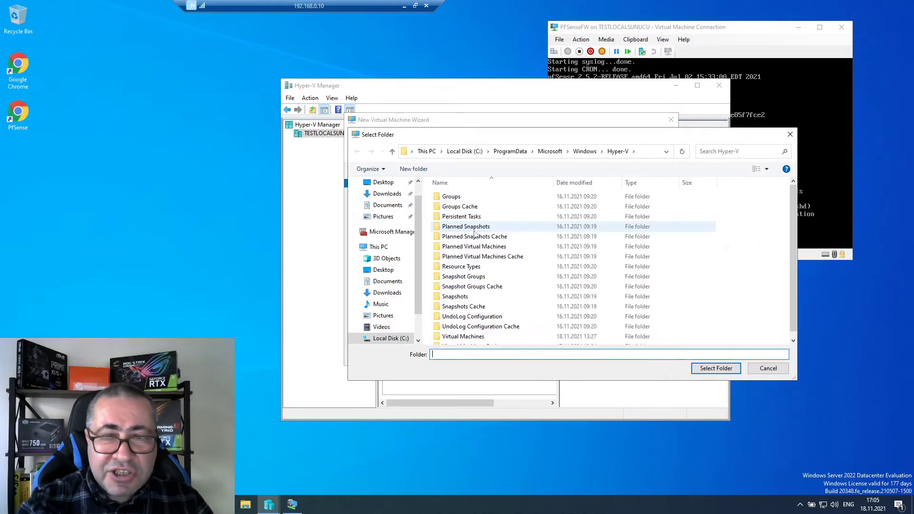
scroll(386, 315, "down", 1)
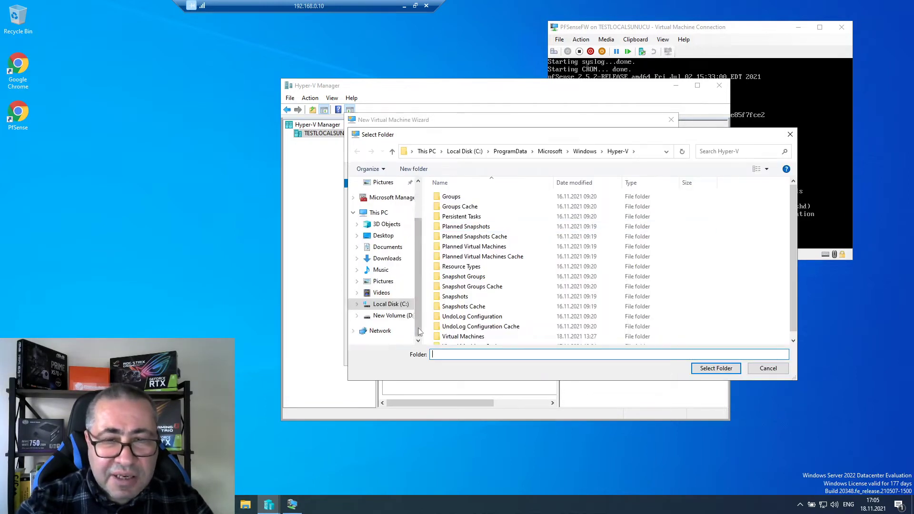
left_click(388, 317)
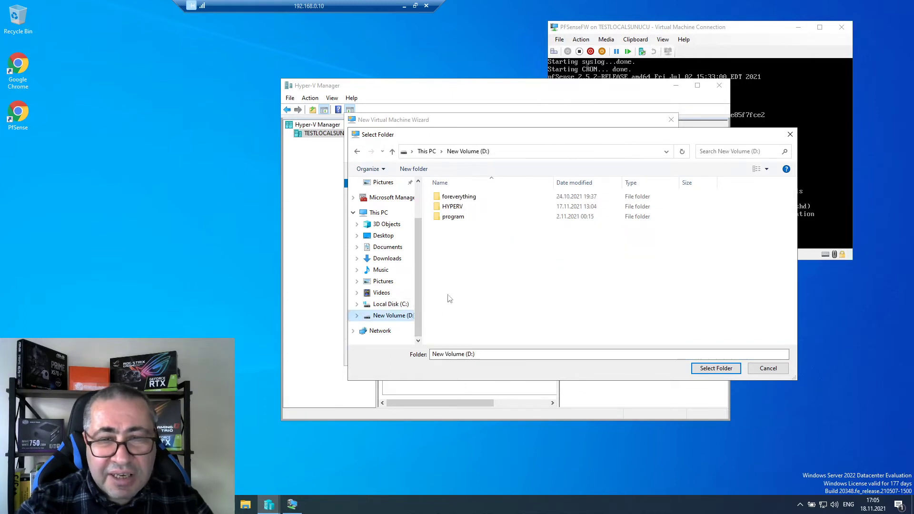
left_click(452, 207)
left_click(716, 368)
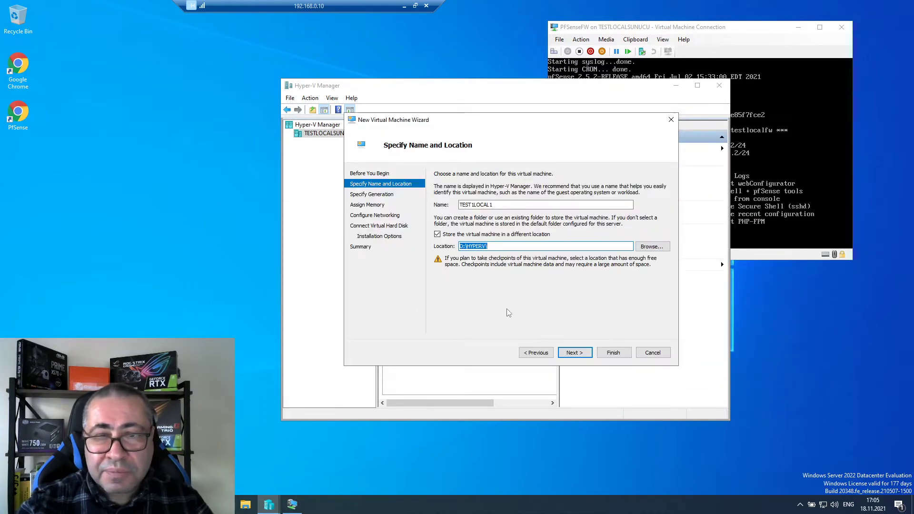
left_click(575, 353)
- Make it a Generation 2 machine with 4096 MB startup memory
left_click(444, 217)
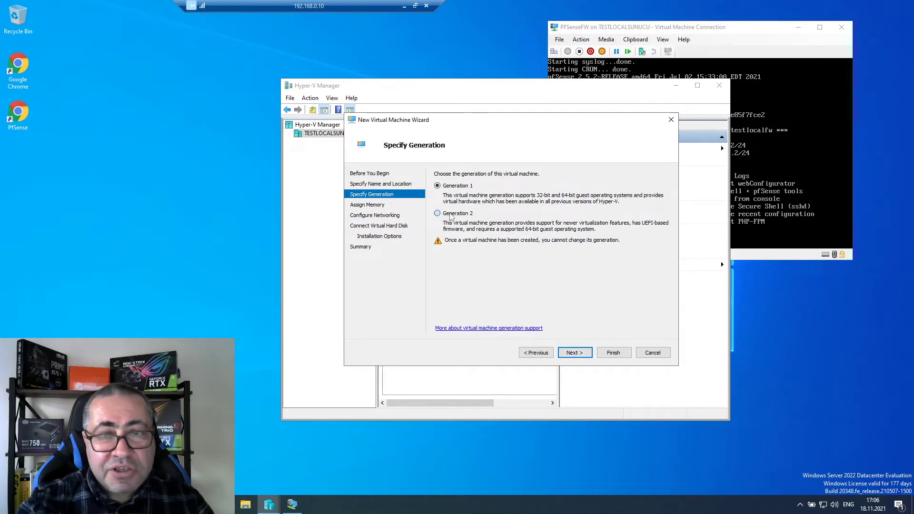
left_click(575, 353)
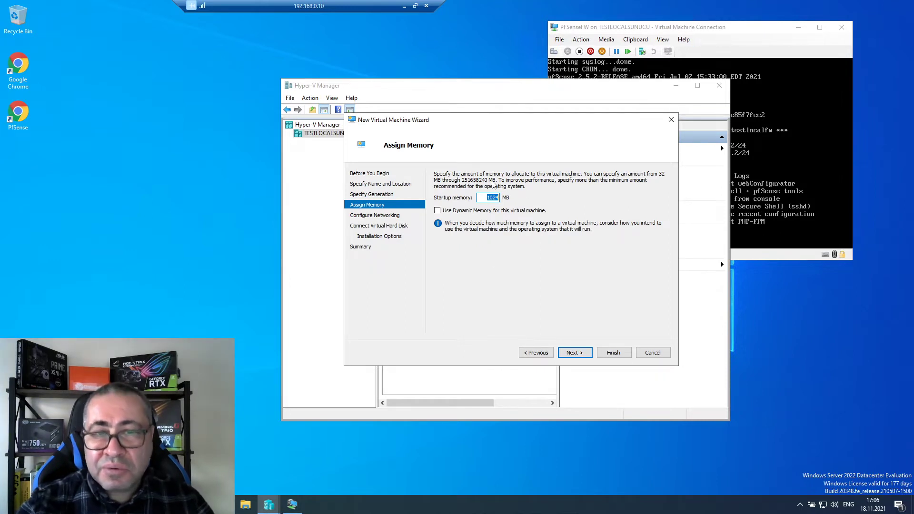
key("Home")
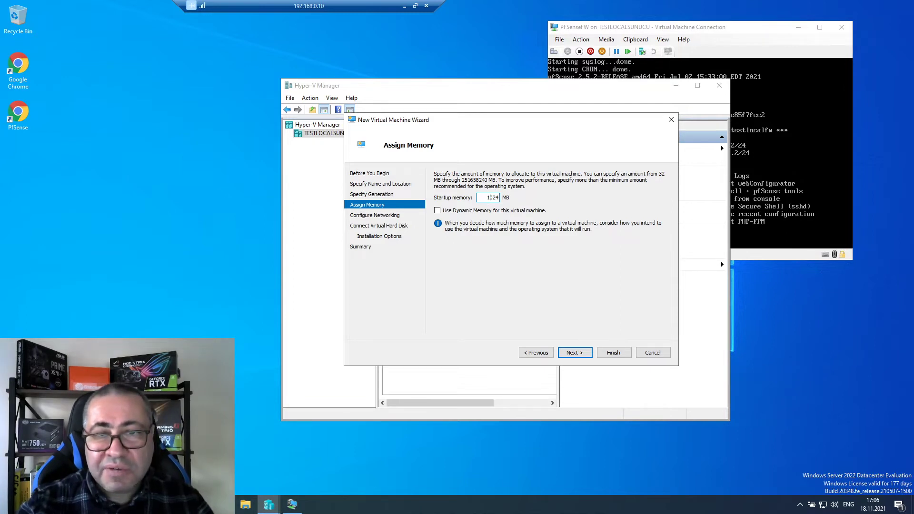
double_click(489, 197)
type("4096")
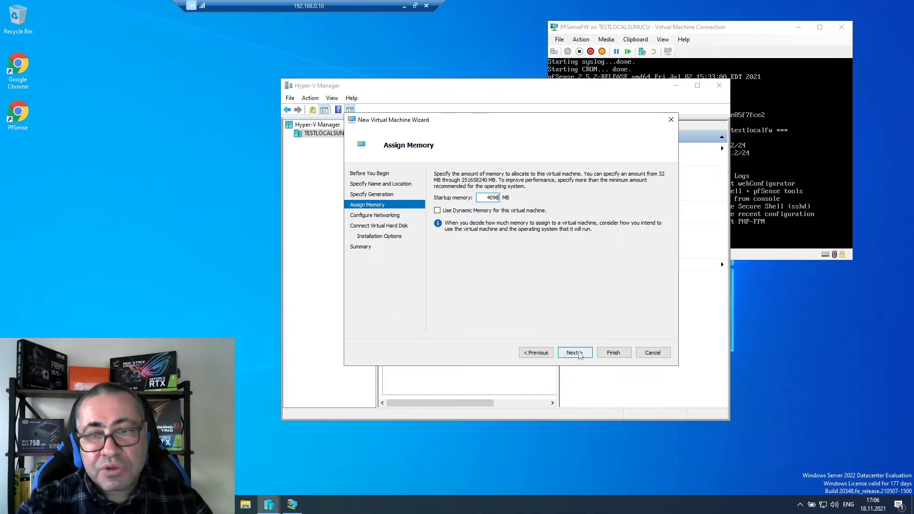
- Connect the machine's network to external2 Virtual Switch
left_click(582, 354)
left_click(505, 194)
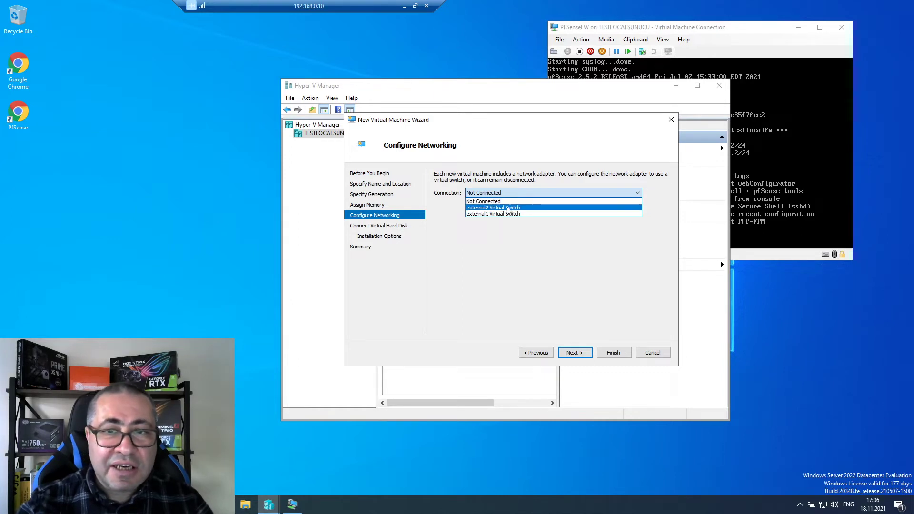
left_click(508, 208)
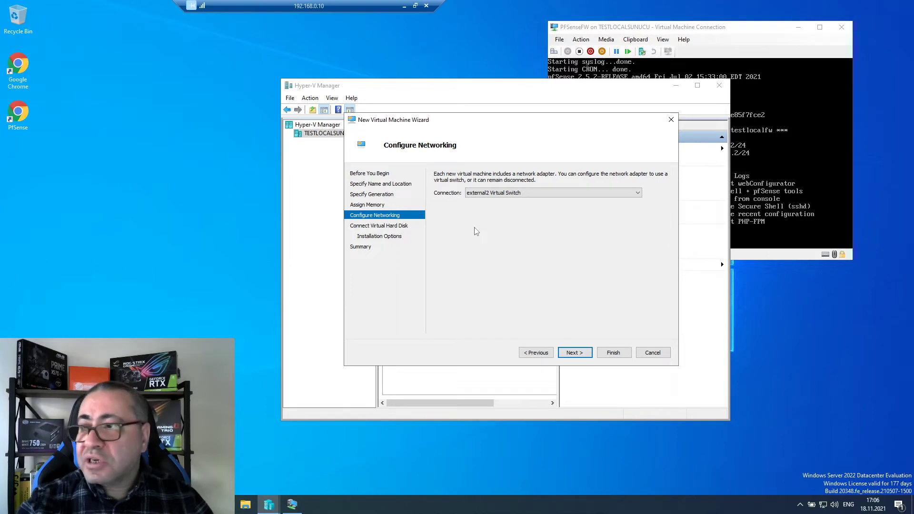
left_click(404, 5)
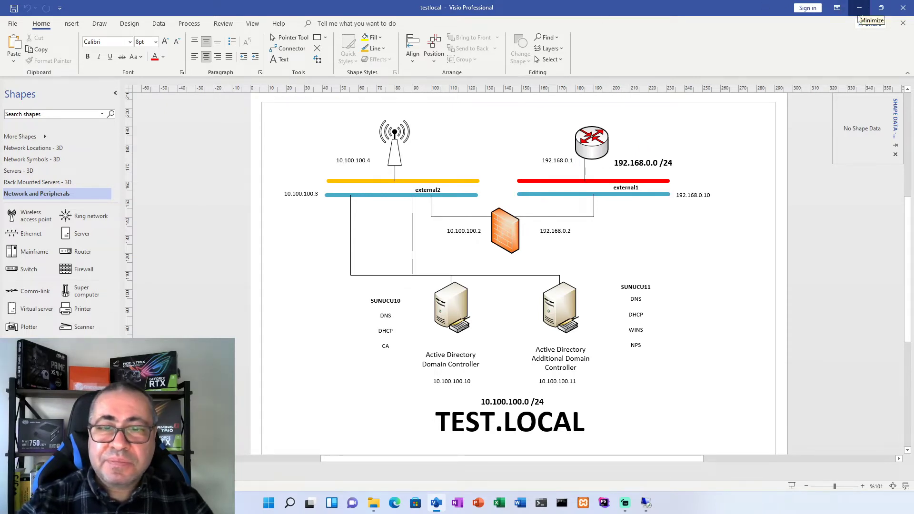
- Leave the Visio diagram and return to the server's wizard networking page
left_click(647, 503)
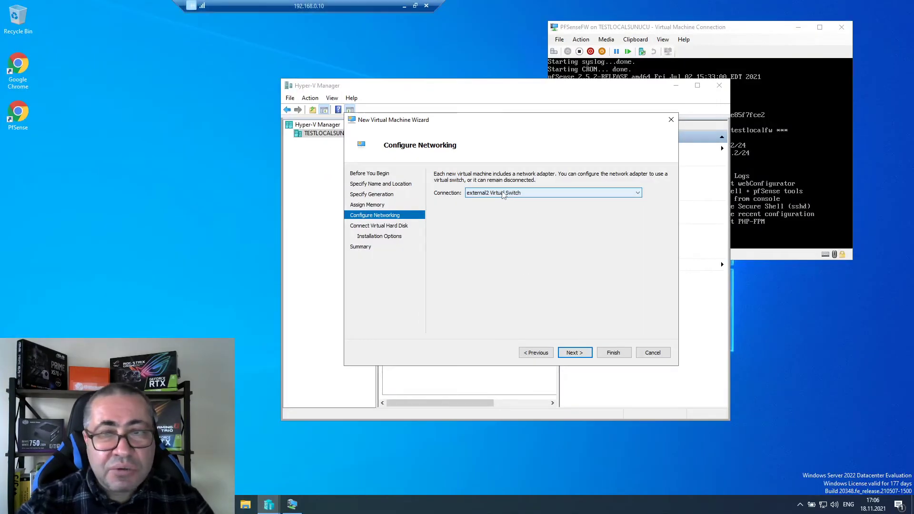
- Choose to attach a virtual hard disk later and finish creating TEST1LOCAL1
left_click(582, 356)
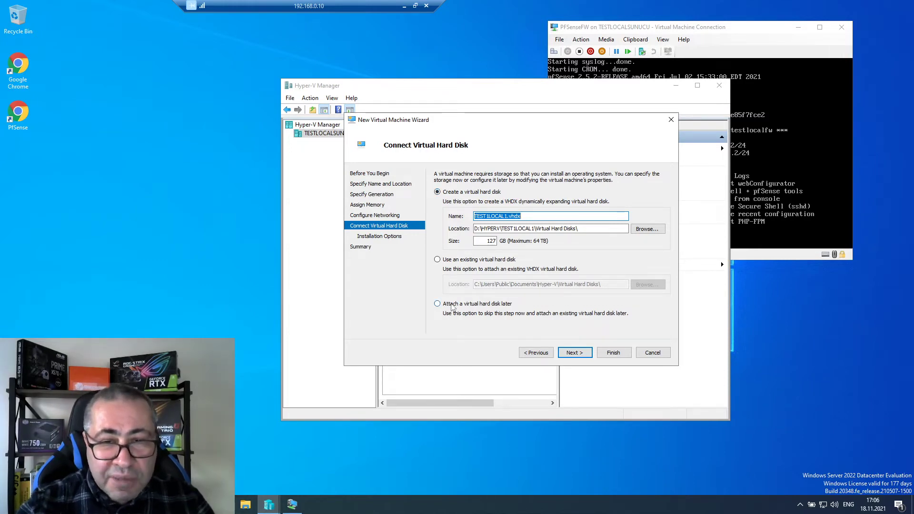
left_click(452, 304)
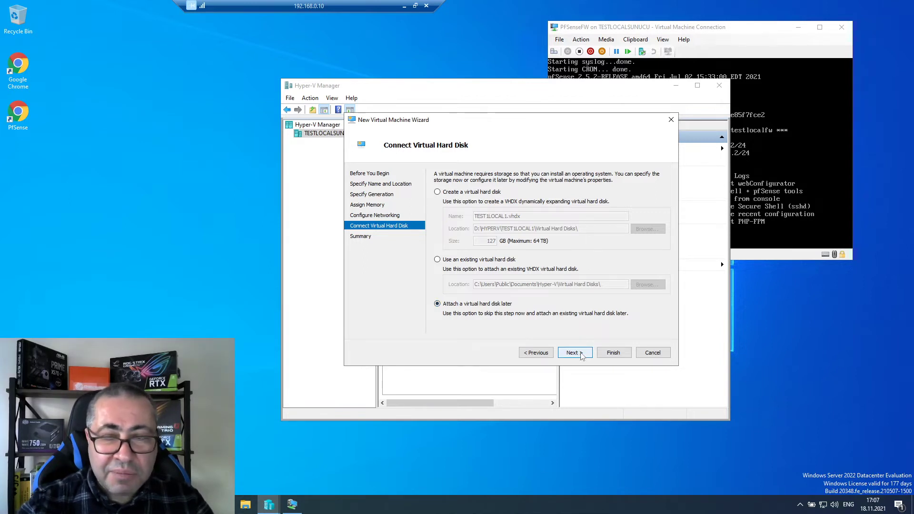
left_click(580, 355)
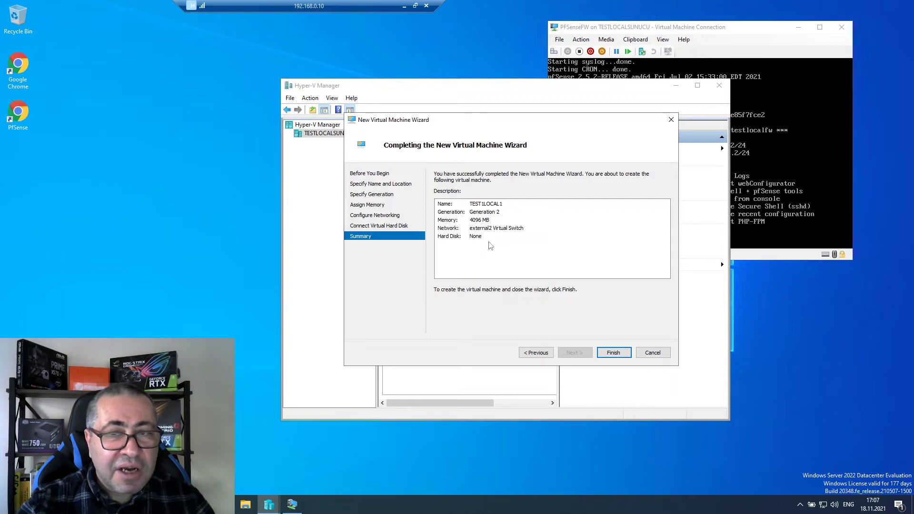
left_click(613, 354)
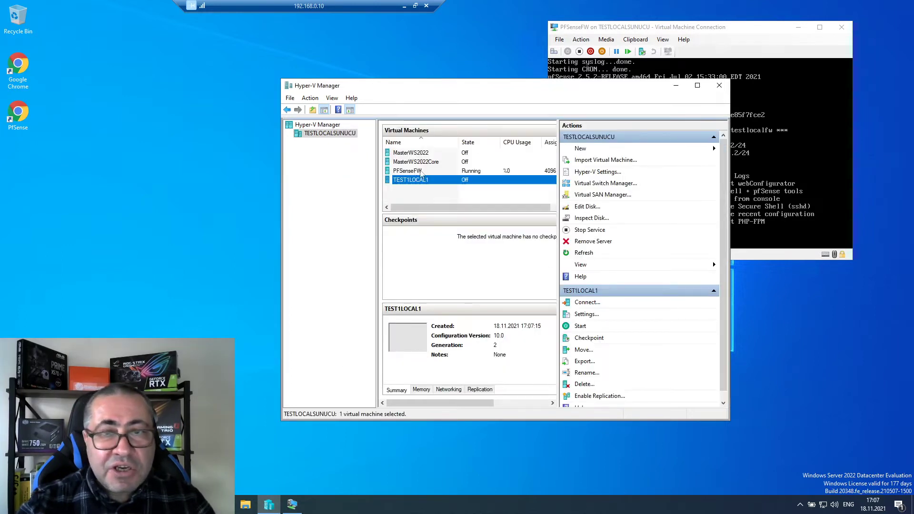
- Raise TEST1LOCAL1's virtual processor count from 1 to 4 and save the settings
right_click(434, 184)
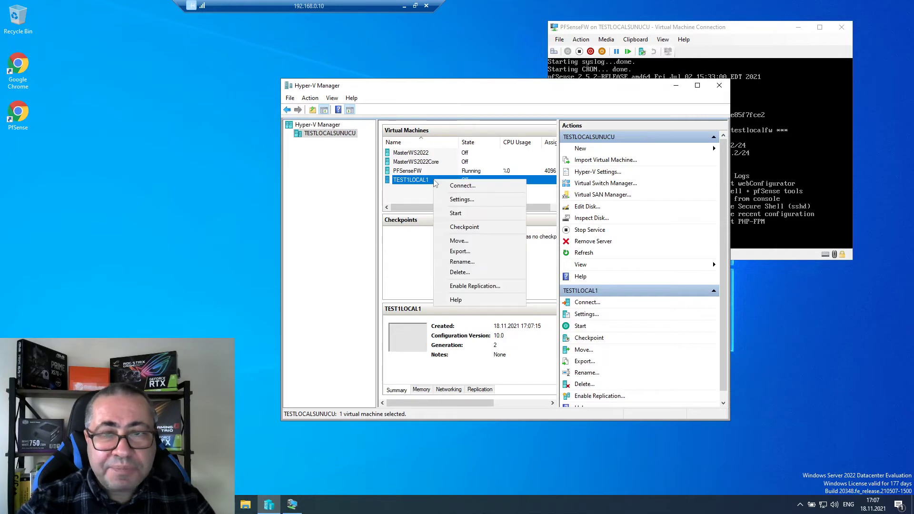
left_click(460, 200)
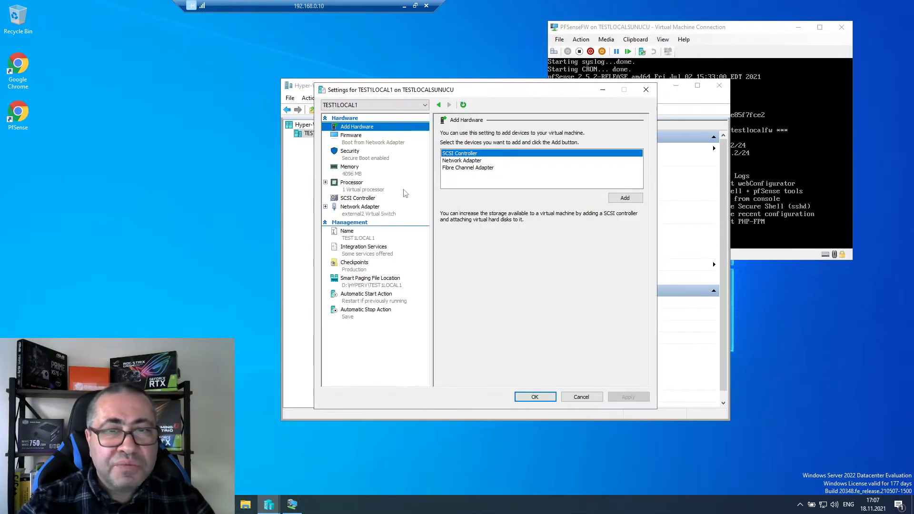
left_click(355, 188)
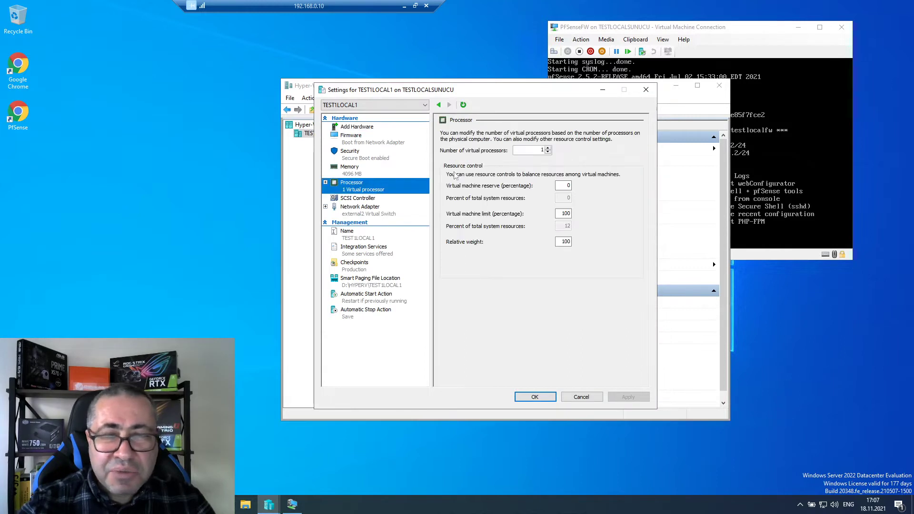
left_click(548, 148)
double_click(548, 148)
left_click(628, 397)
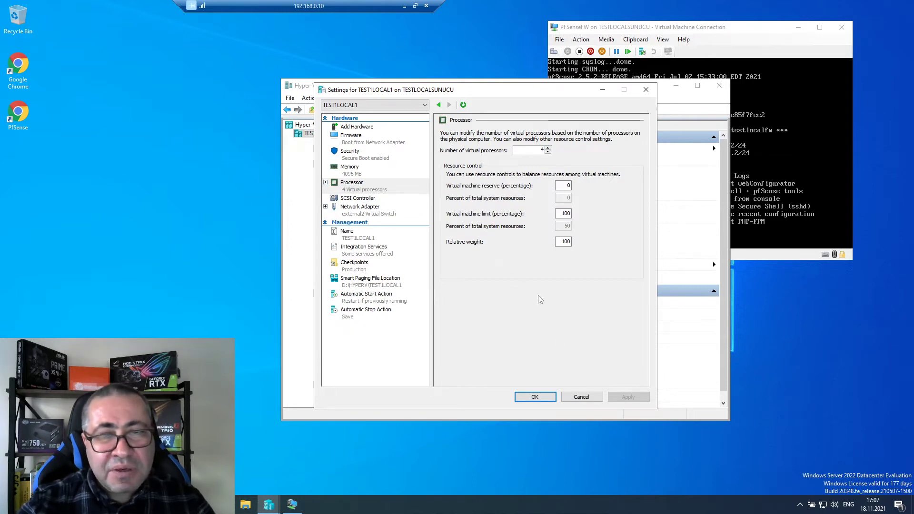
left_click(535, 397)
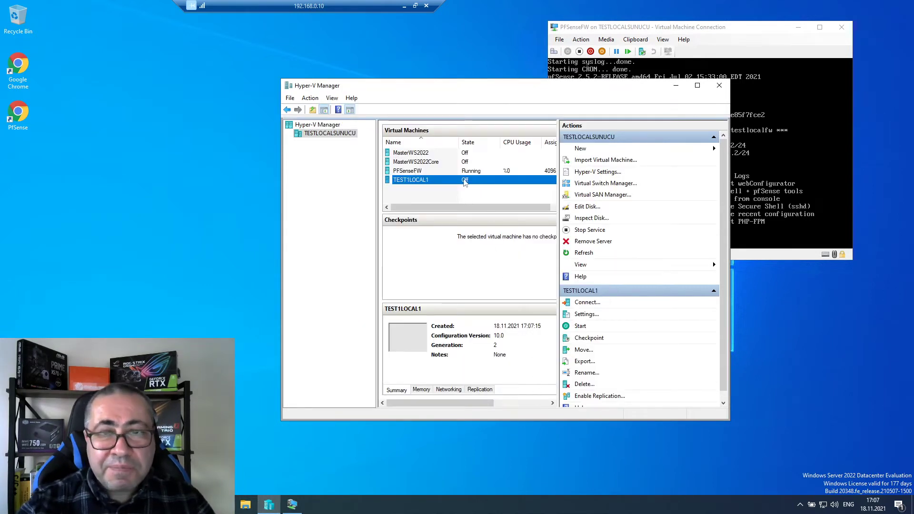
- Browse File Explorer to D:\HYPERV, checking TEST1LOCAL1, then open MasterWS2022
left_click(246, 505)
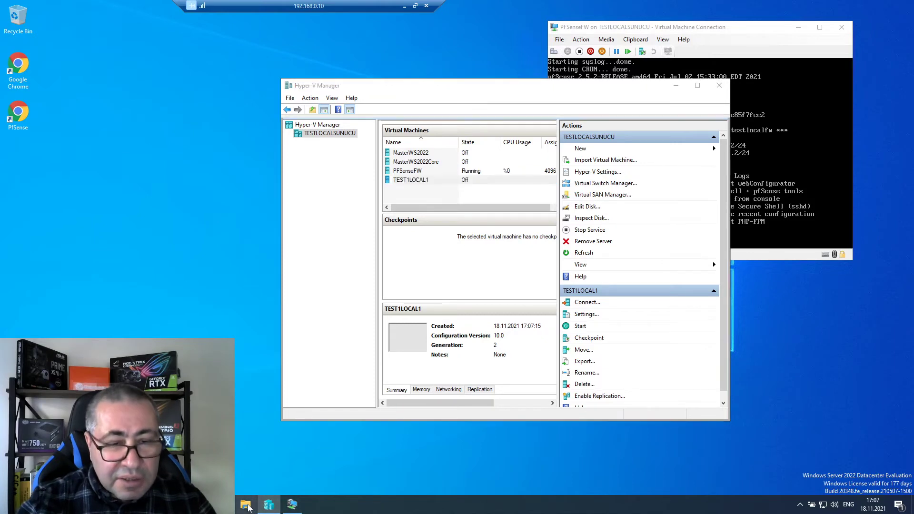
left_click_drag(247, 81, 354, 91)
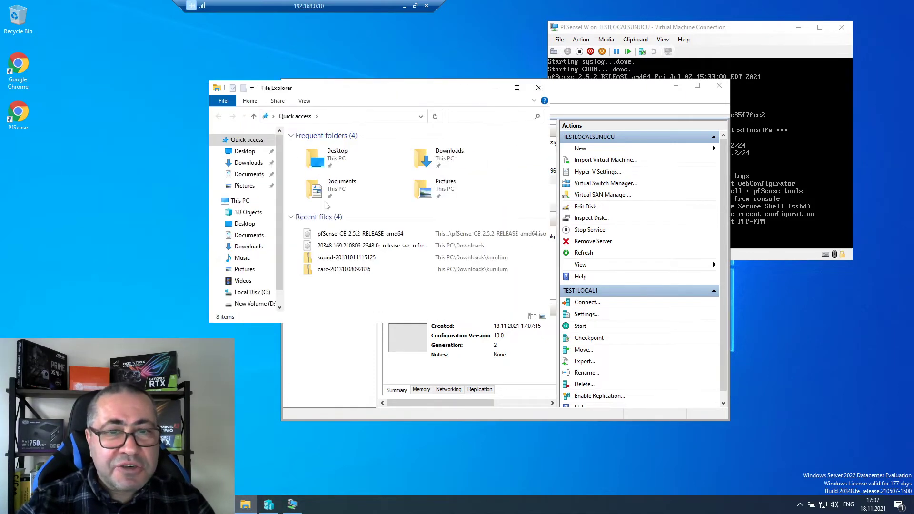
left_click(259, 305)
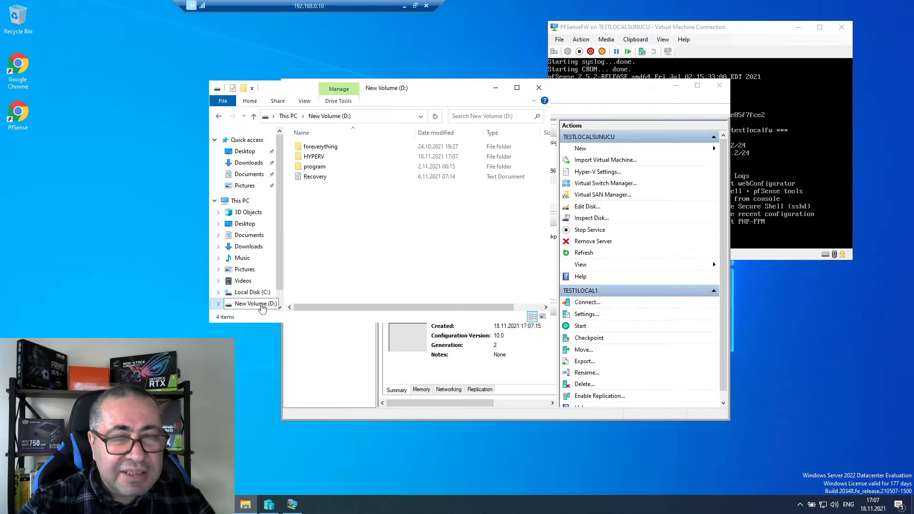
double_click(316, 157)
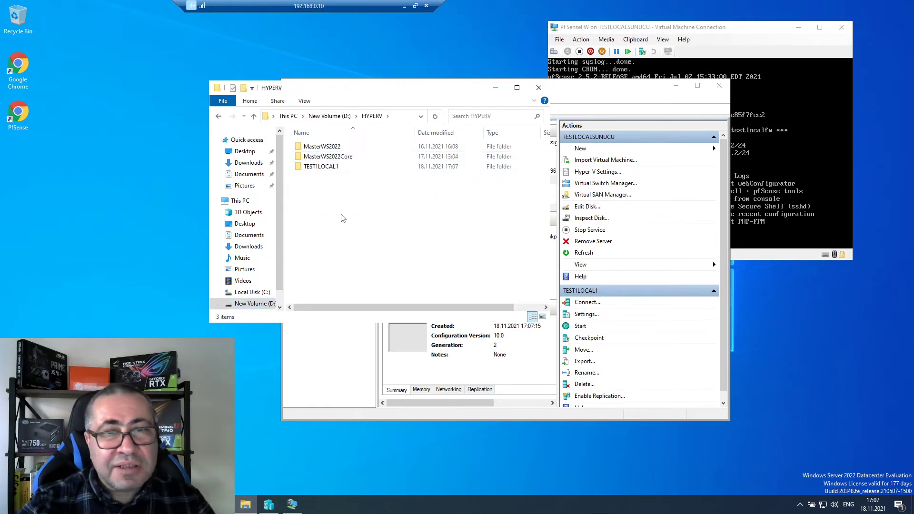
double_click(320, 168)
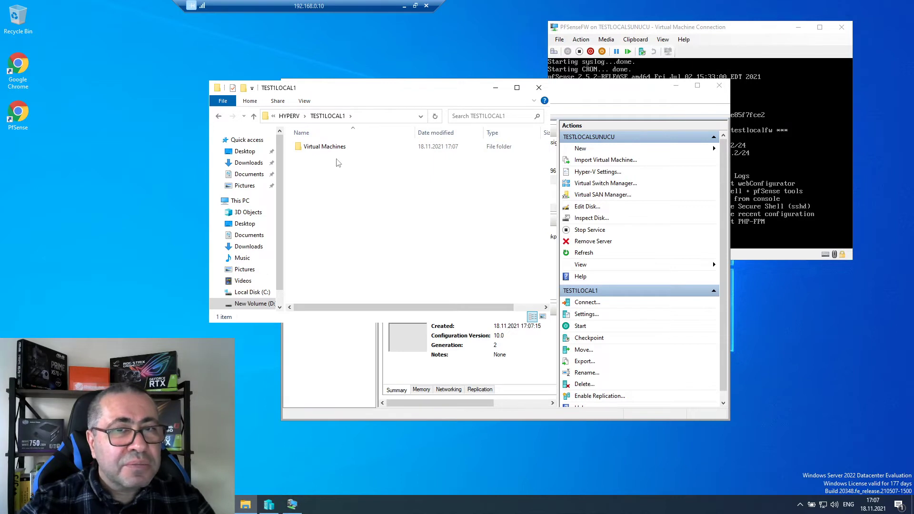
left_click(289, 116)
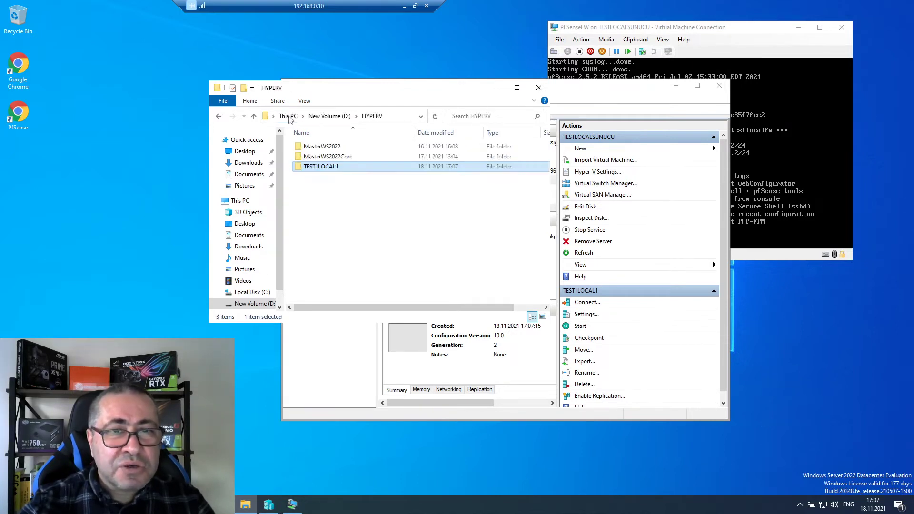
left_click(335, 149)
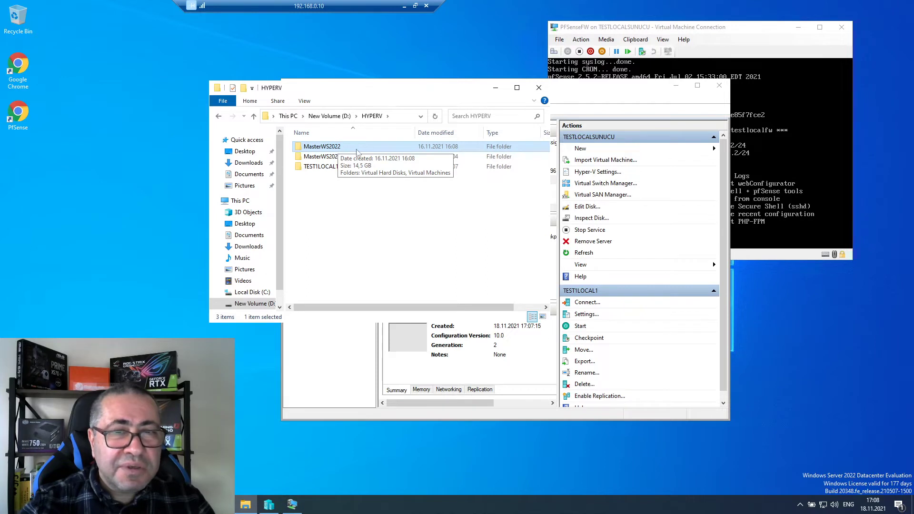
double_click(334, 148)
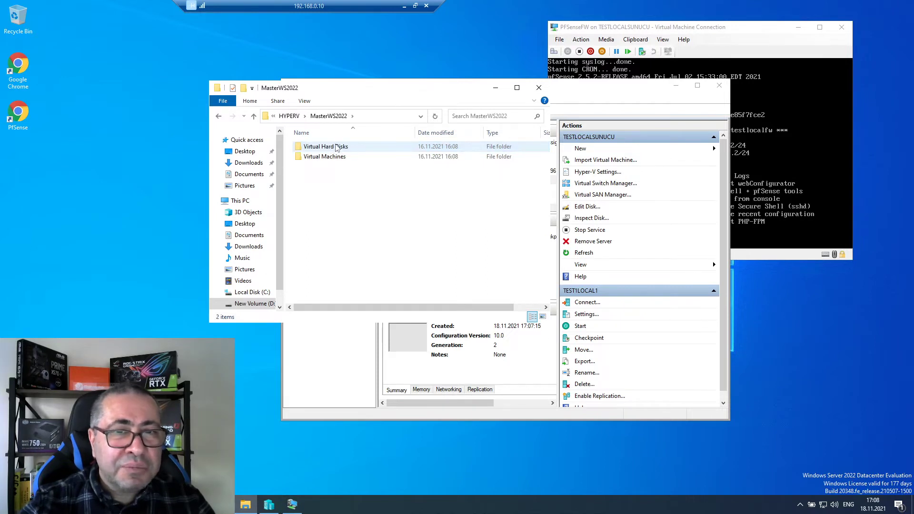
- Copy the Virtual Hard Disks folder and paste it into D:\HYPERV\TEST1LOCAL1
left_click(336, 148)
right_click(337, 148)
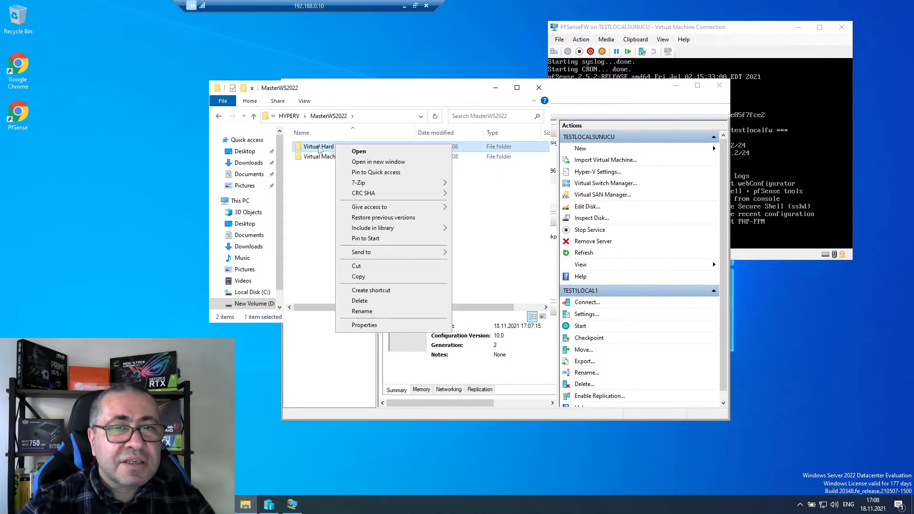
double_click(320, 150)
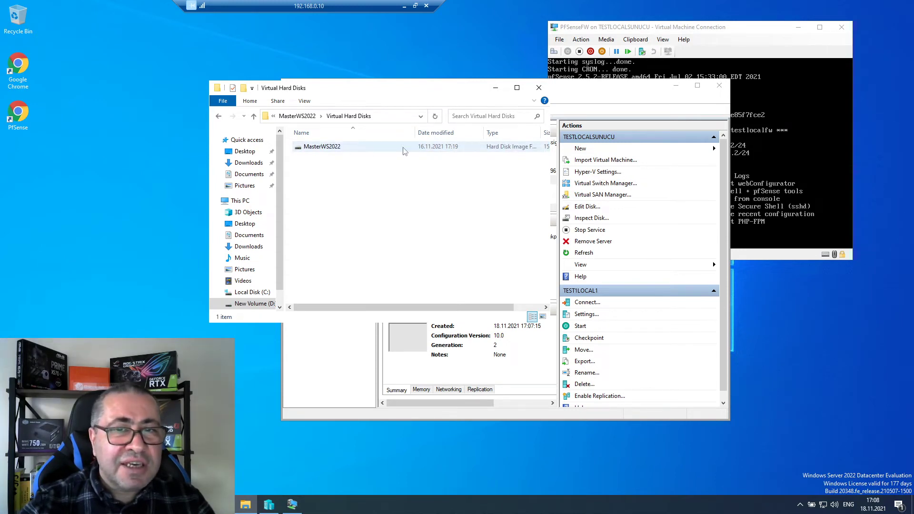
left_click(218, 117)
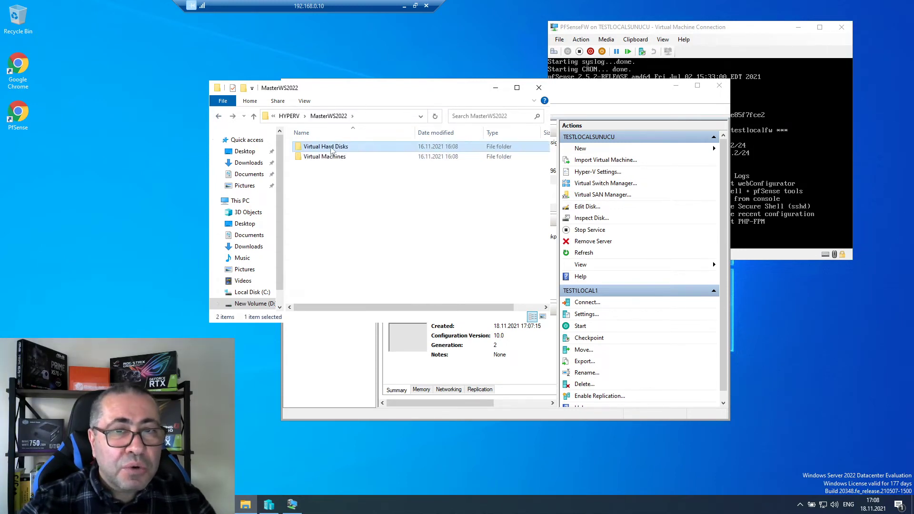
right_click(331, 150)
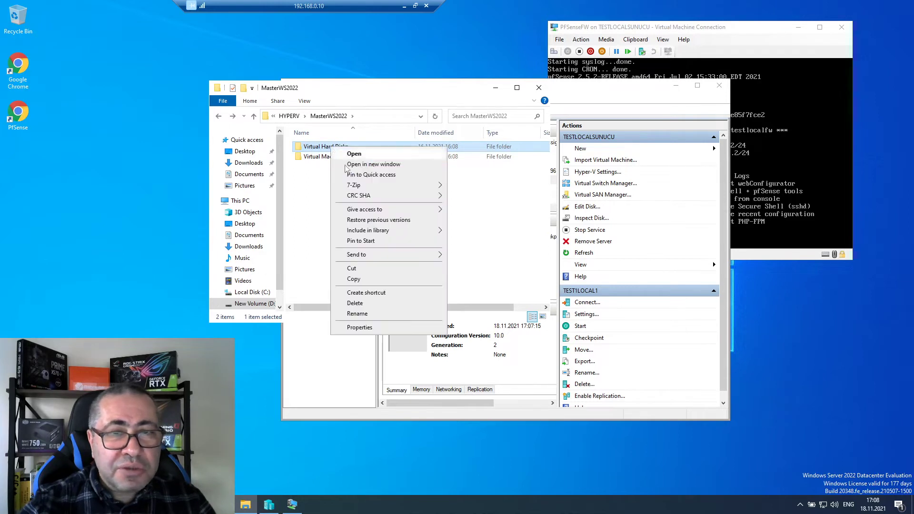
left_click(363, 280)
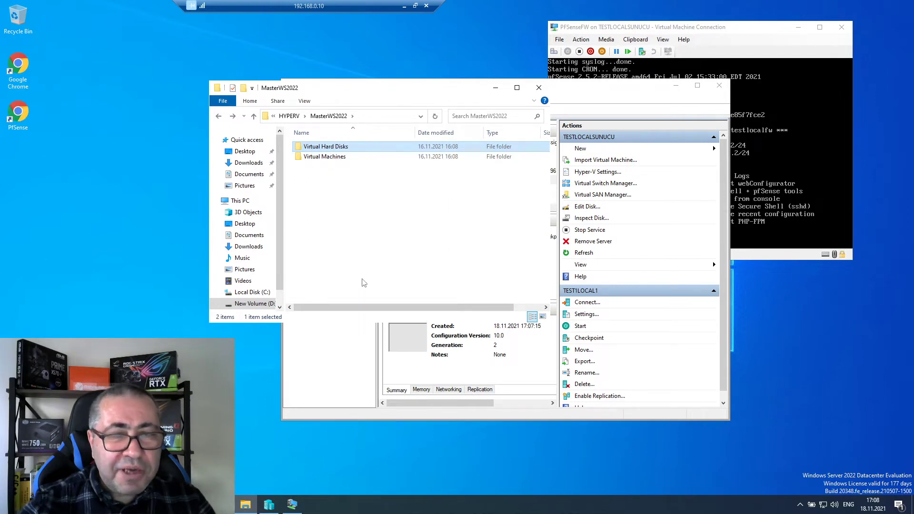
left_click(289, 115)
double_click(327, 167)
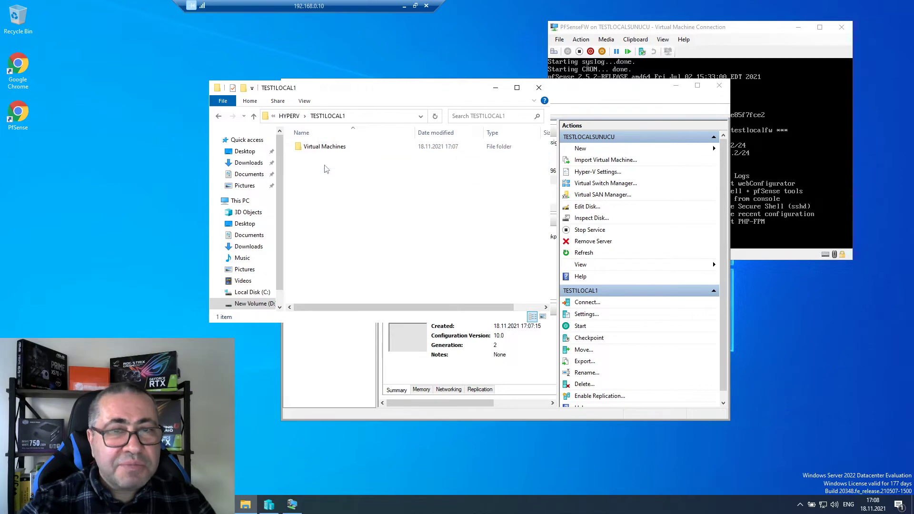
right_click(333, 185)
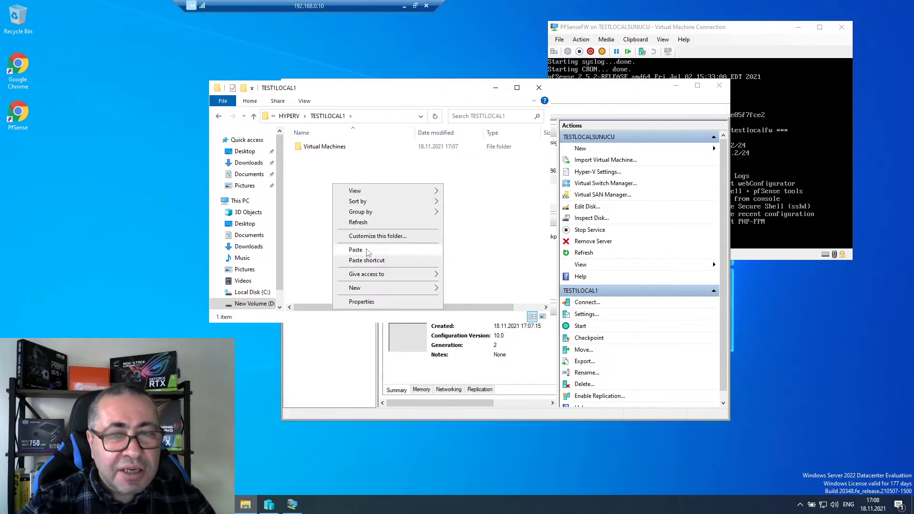
left_click(355, 249)
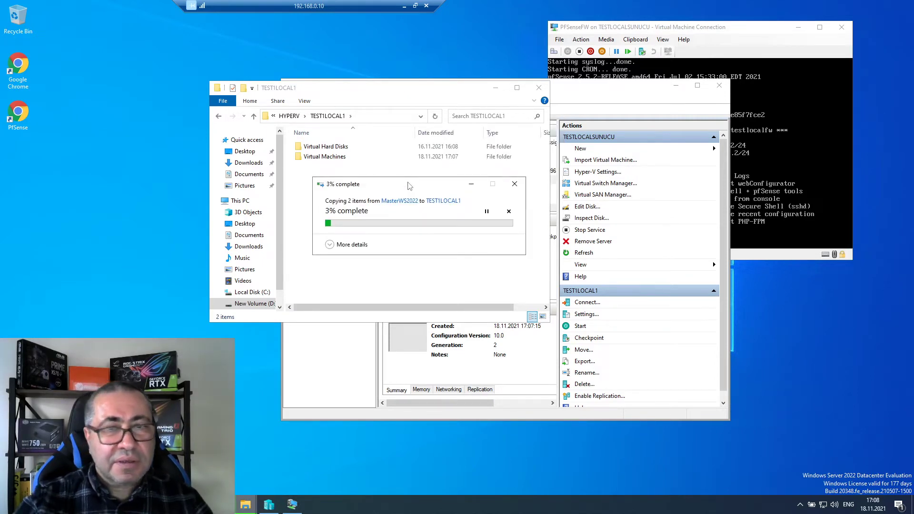
- Follow the Virtual Hard Disks copy to completion, then bring the pfSense console forward
left_click(331, 245)
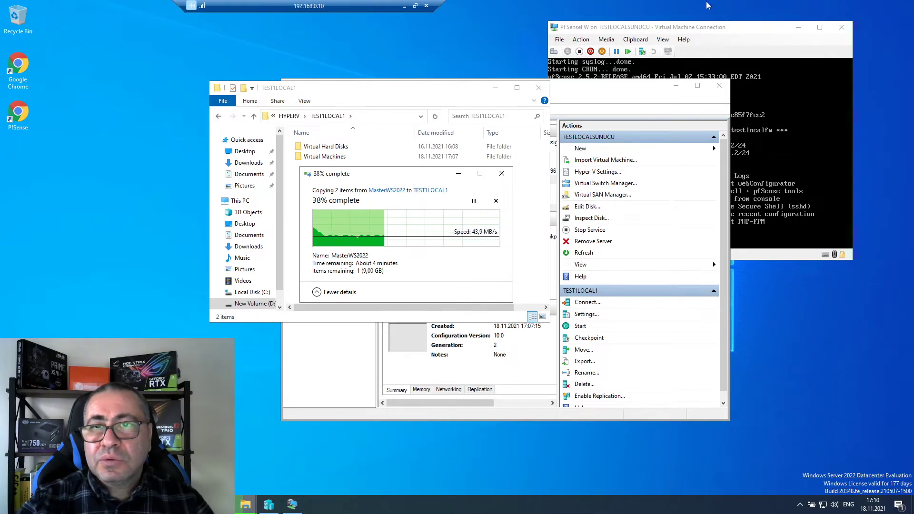
left_click(699, 28)
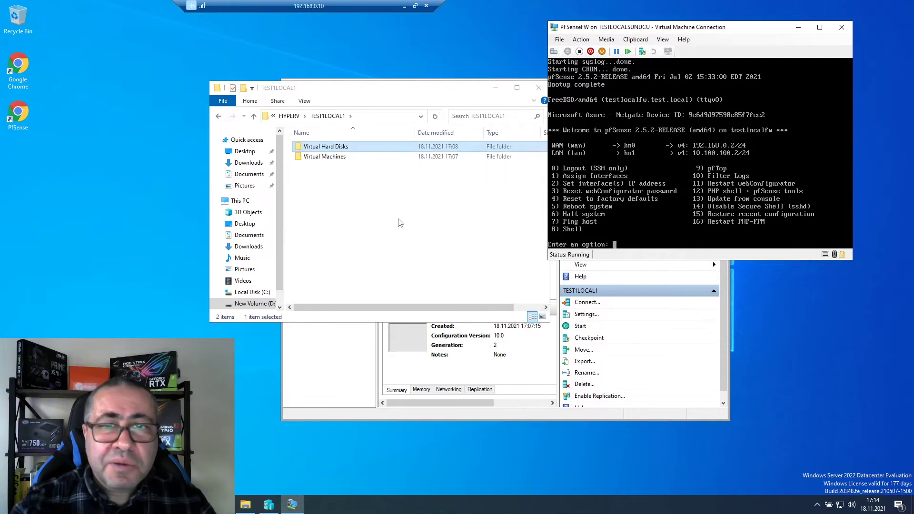
- Rename the copied MasterWS2022 disk in Virtual Hard Disks to test1local1, then return to Hyper-V Manager
left_click(339, 169)
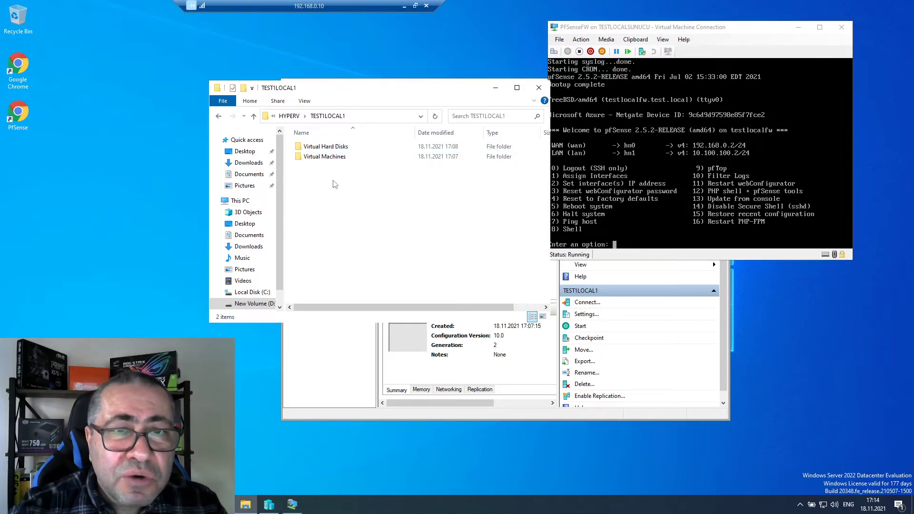
mouse_move(342, 152)
double_click(326, 147)
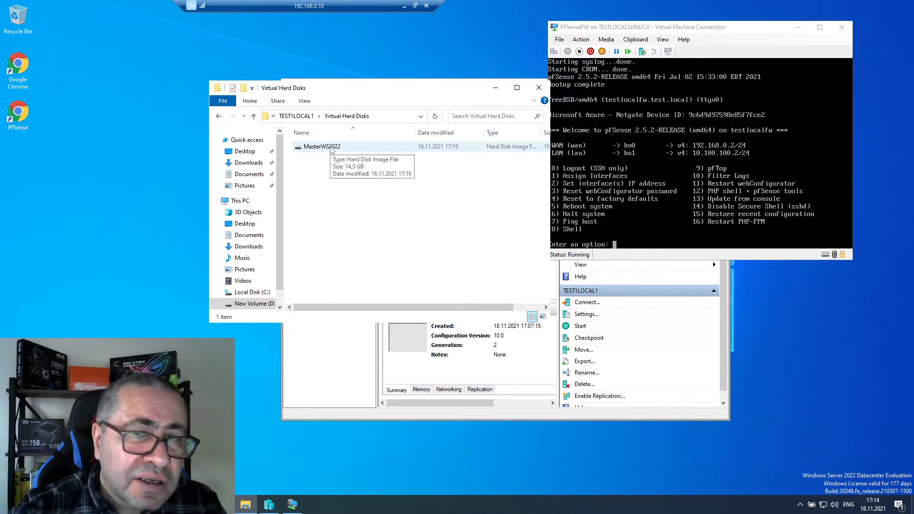
left_click(328, 148)
right_click(330, 147)
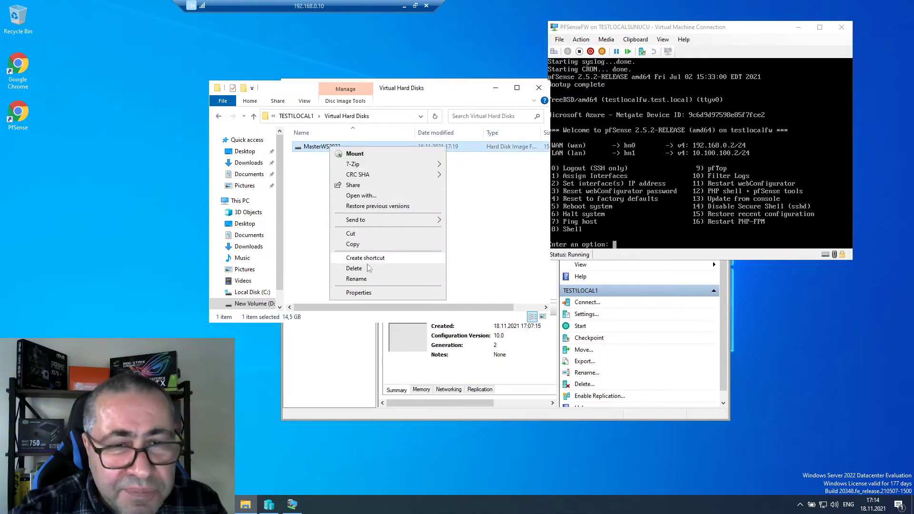
left_click(356, 279)
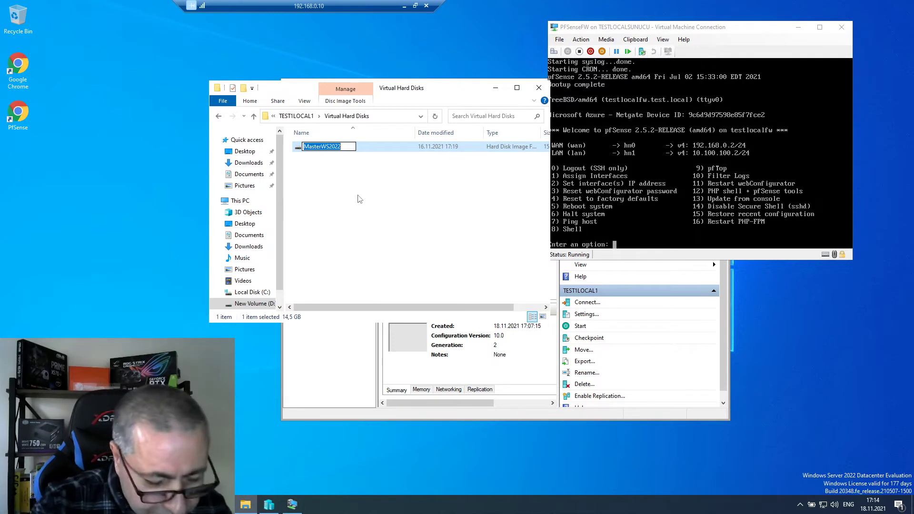
type("test1loc")
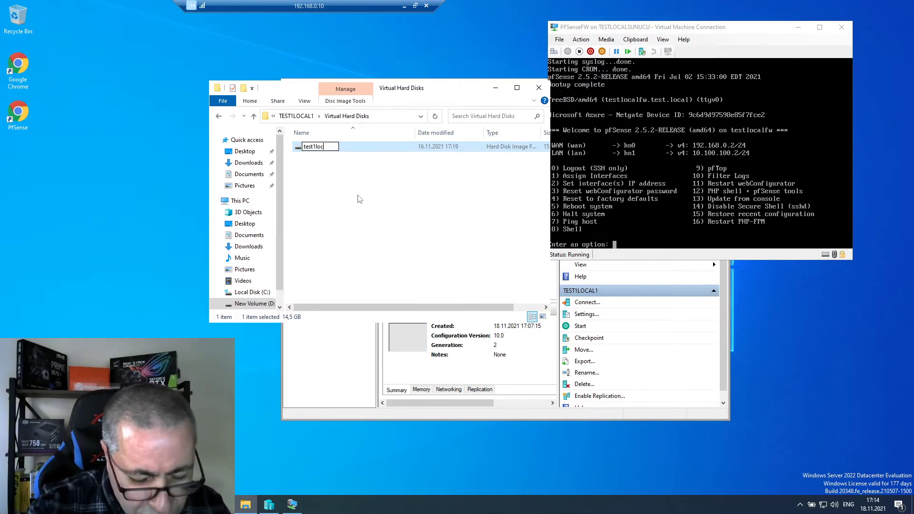
type("al1")
left_click(361, 199)
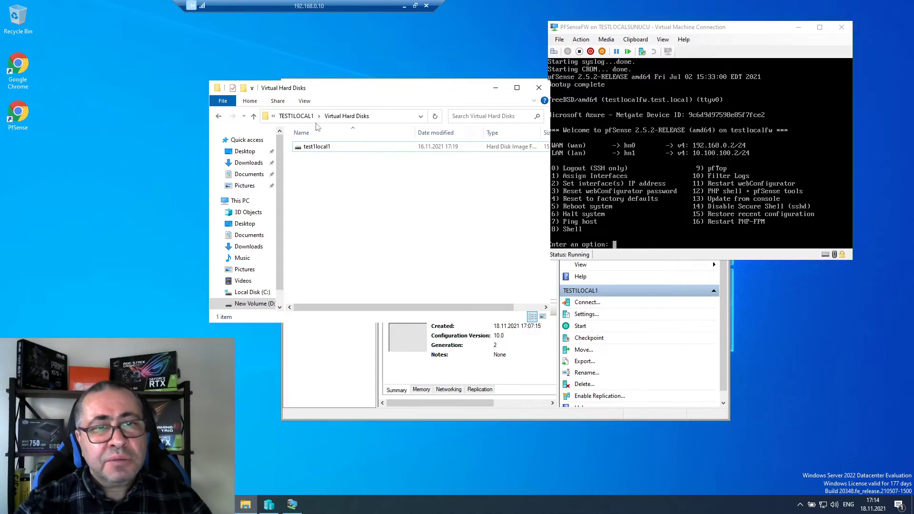
left_click(296, 117)
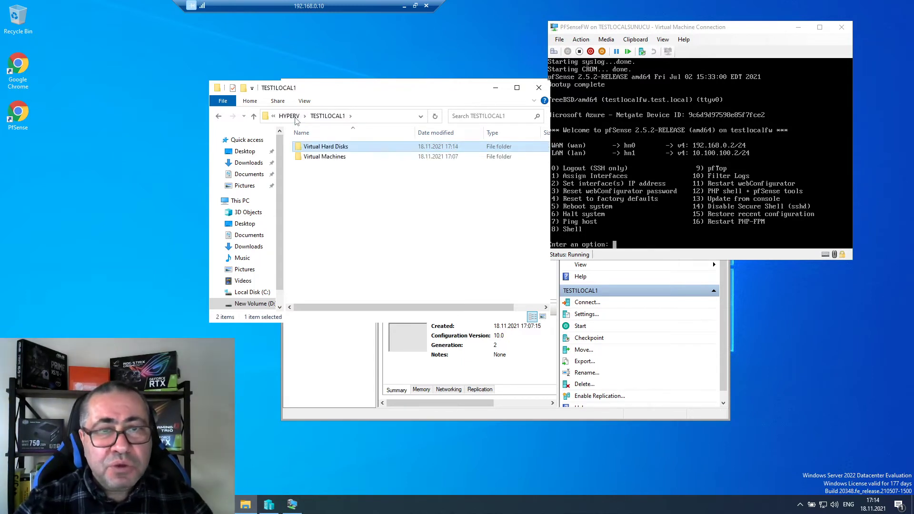
left_click(332, 349)
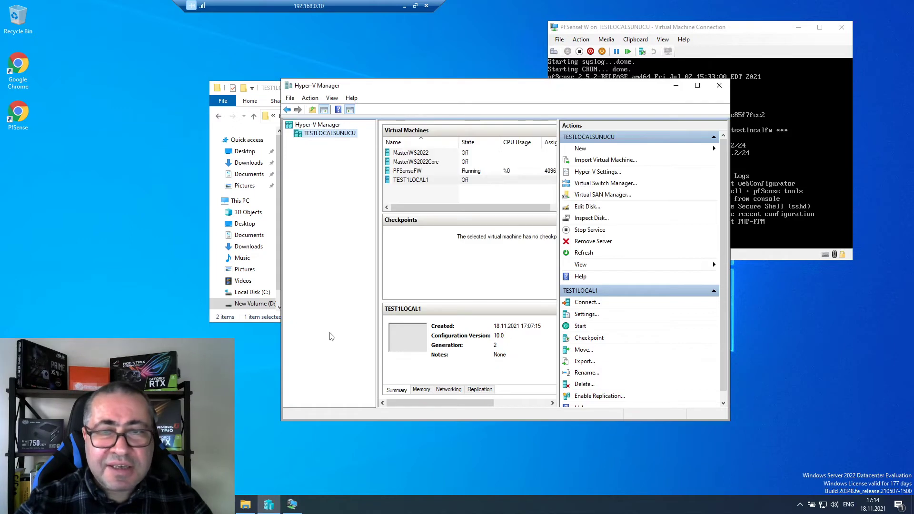
- Select the TEST1LOCAL1 machine and open its context menu
left_click(427, 180)
left_click(427, 180)
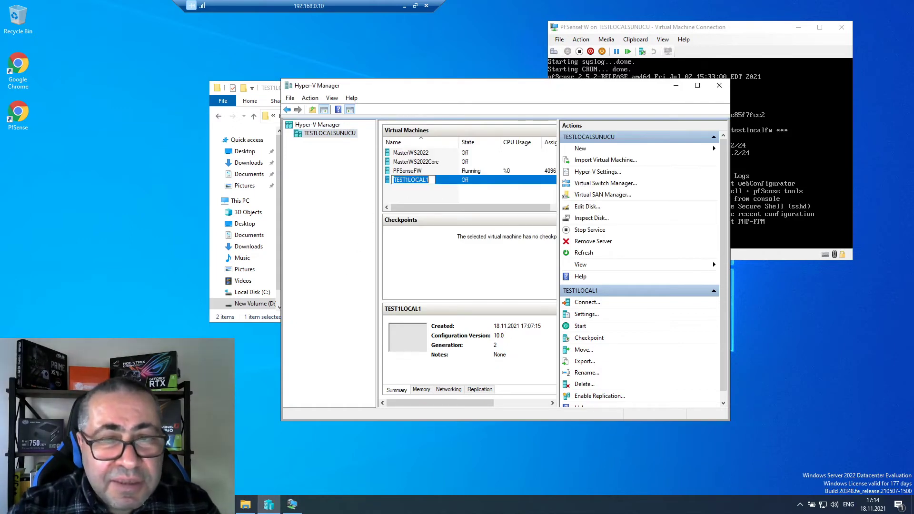
left_click(459, 180)
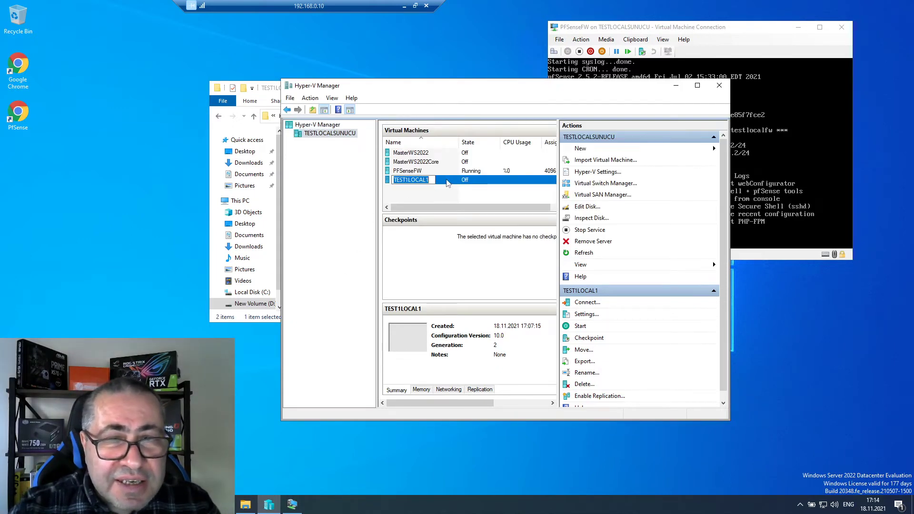
left_click(438, 181)
right_click(447, 183)
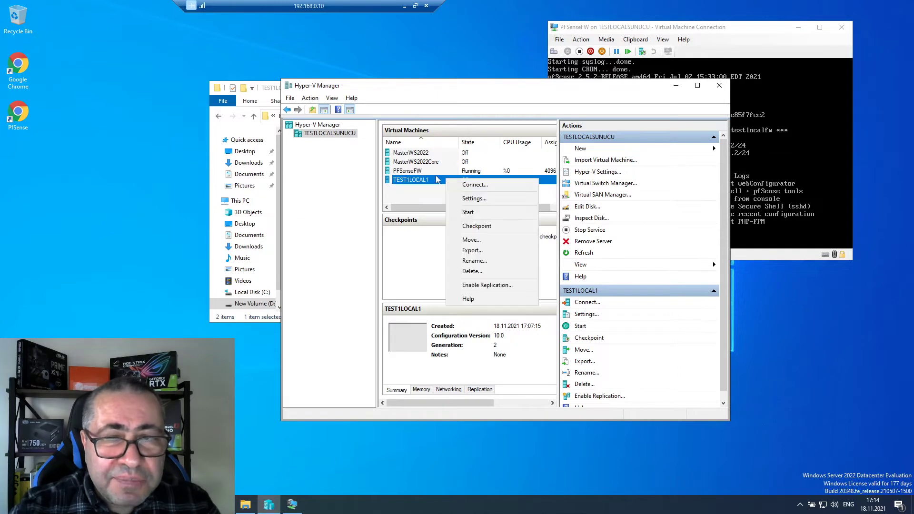
left_click(418, 198)
left_click(419, 183)
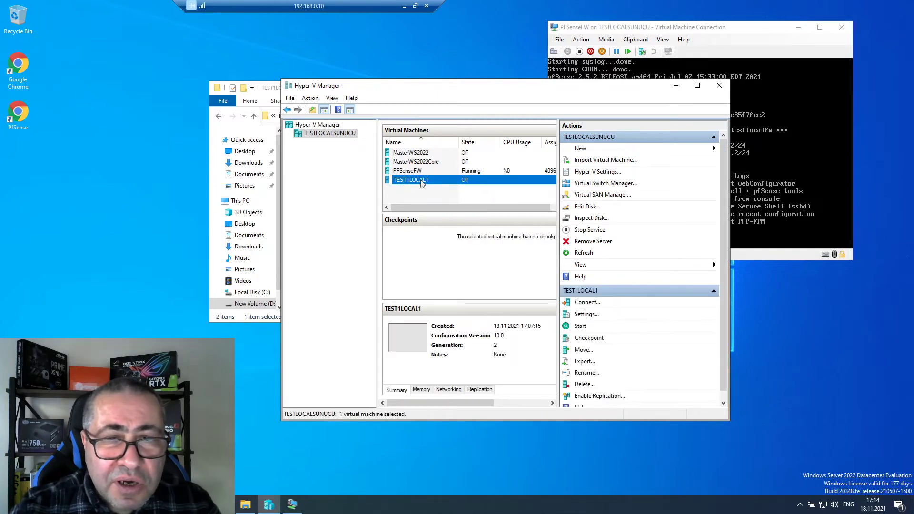
right_click(422, 184)
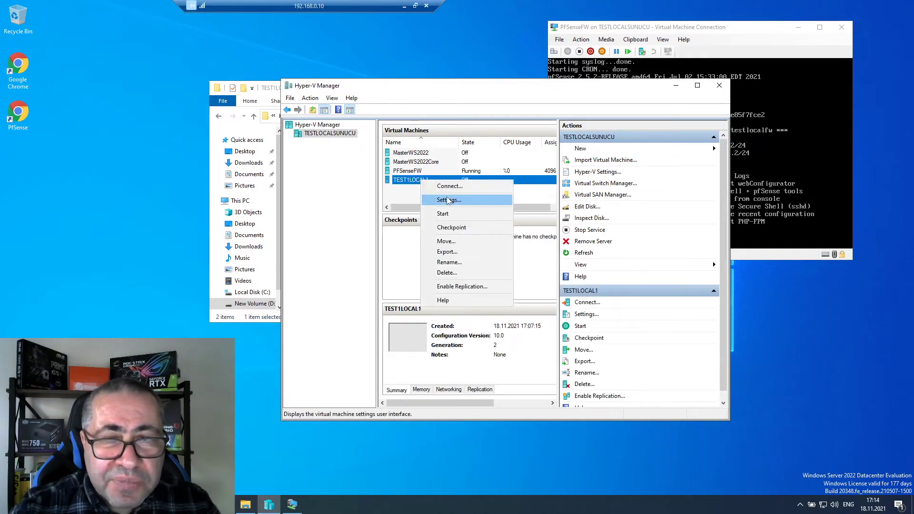
- Open TEST1LOCAL1's settings and add a hard drive under the SCSI Controller
left_click(447, 200)
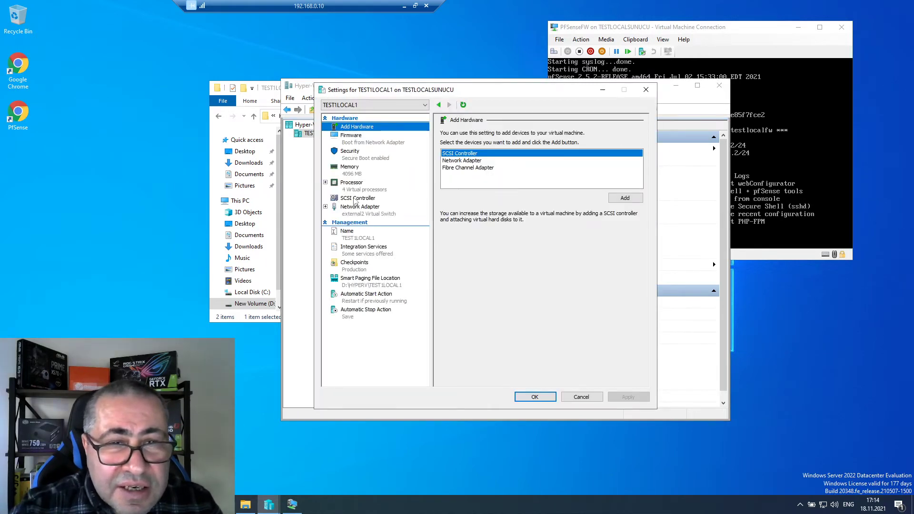
left_click(355, 199)
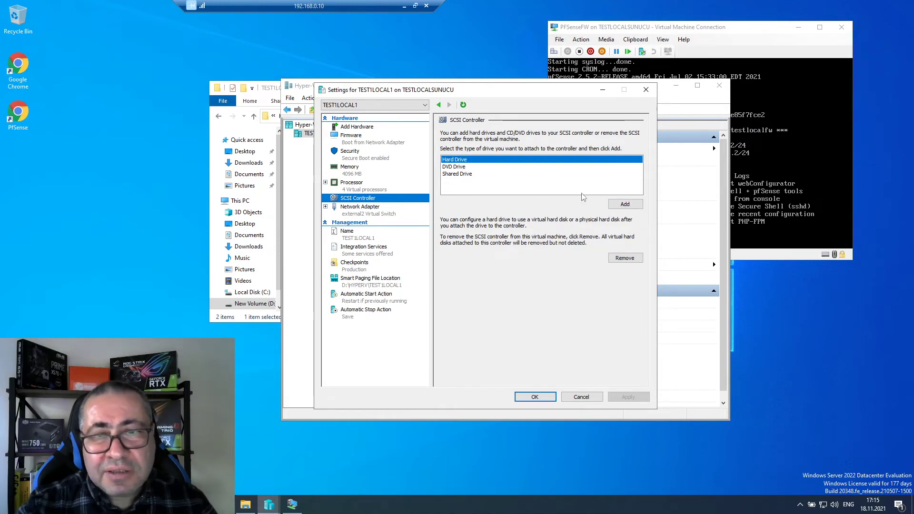
left_click(630, 204)
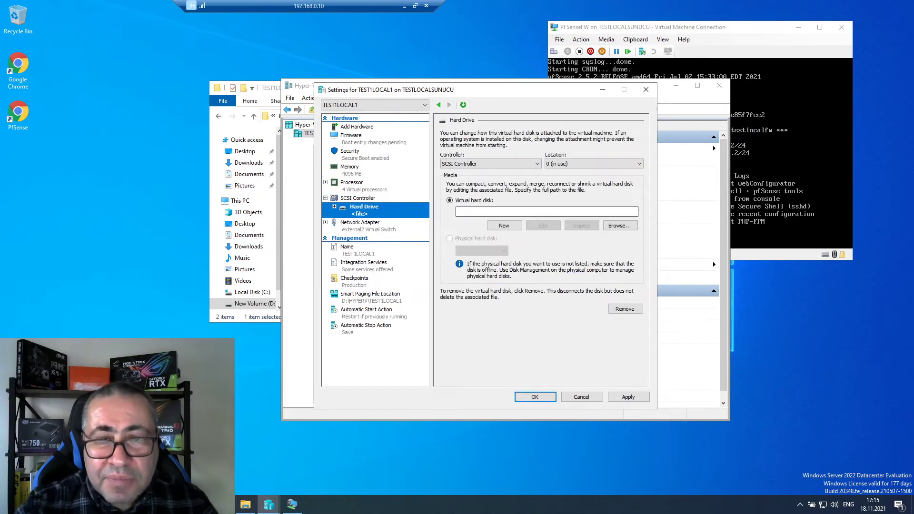
- Point the drive to D:\HYPERV\TEST1LOCAL1\Virtual Hard Disks\test1local1.vhdx and apply
left_click(617, 227)
scroll(387, 293, "down", 2)
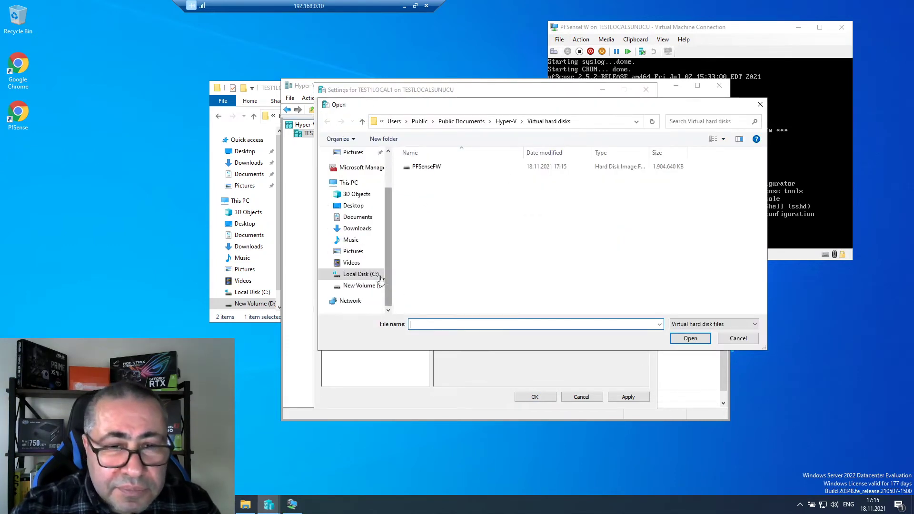
left_click(360, 286)
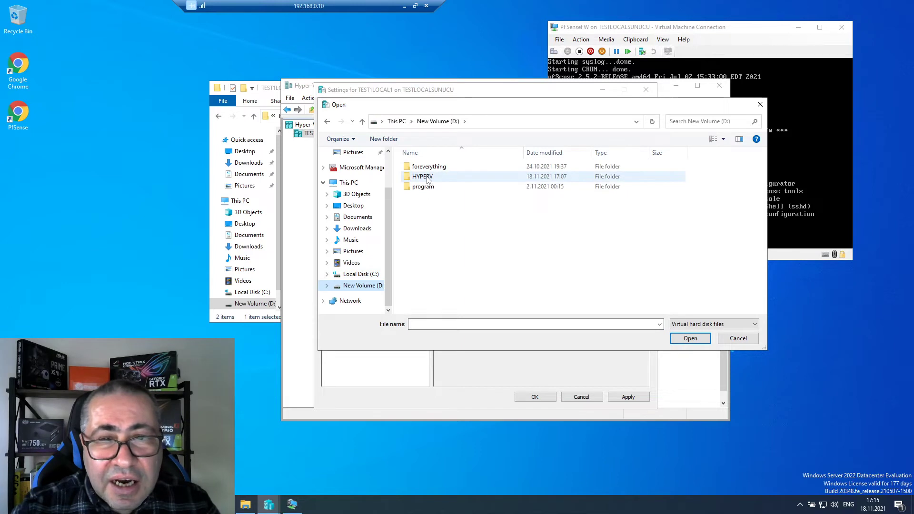
double_click(429, 177)
left_click(438, 187)
double_click(439, 190)
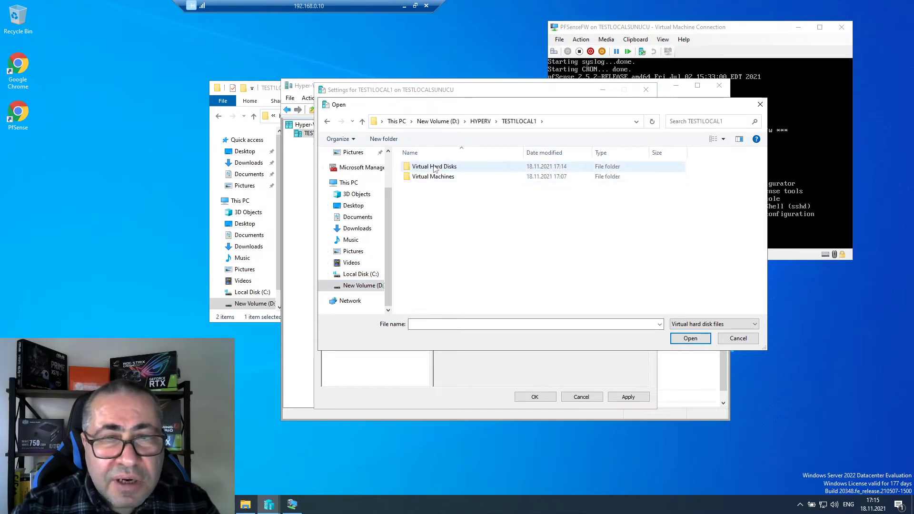
double_click(434, 168)
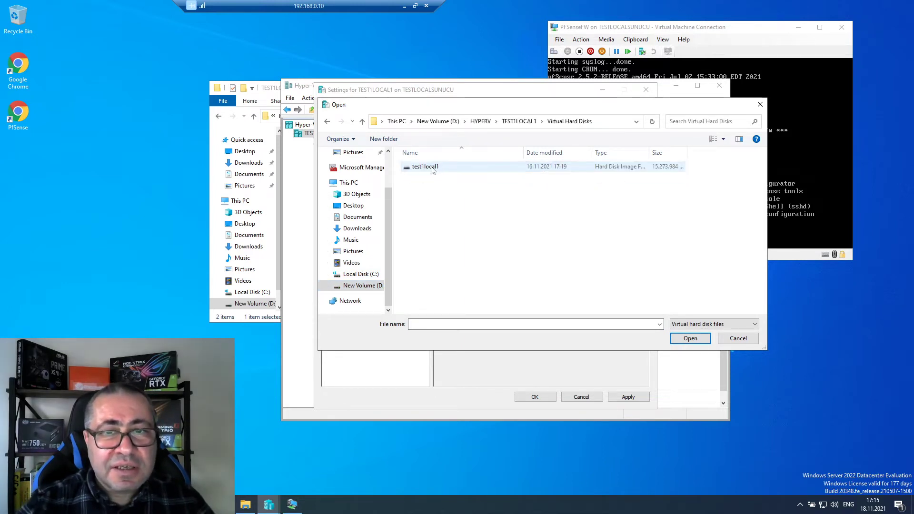
left_click(428, 168)
left_click(690, 338)
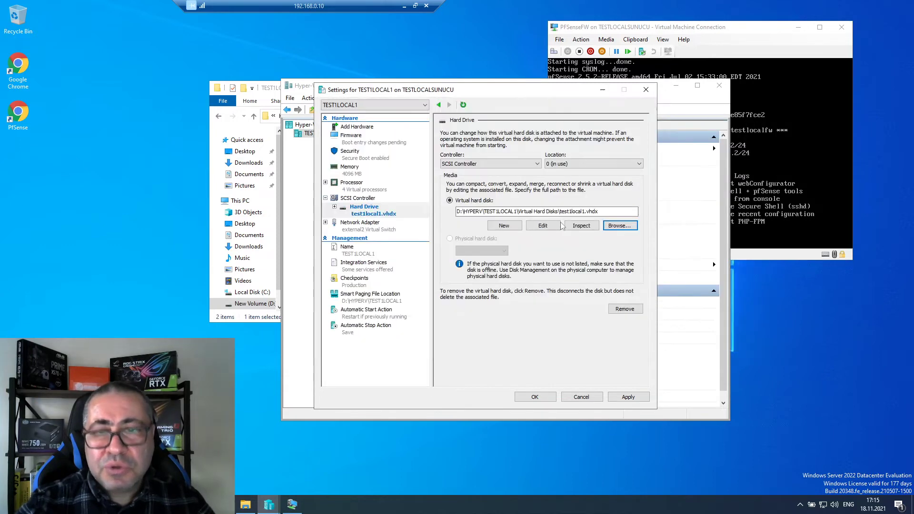
left_click(641, 398)
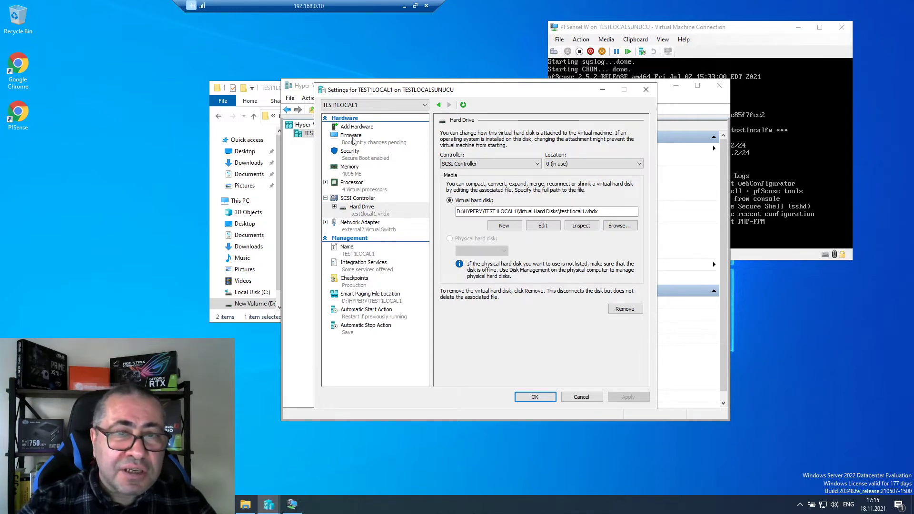
- Move Hard Drive above the network adapter in the Firmware boot order and apply
left_click(353, 138)
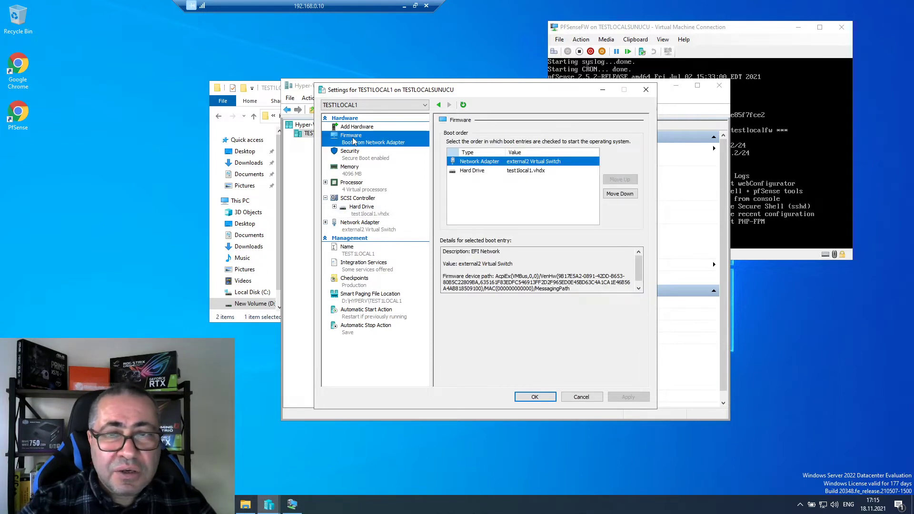
left_click(490, 171)
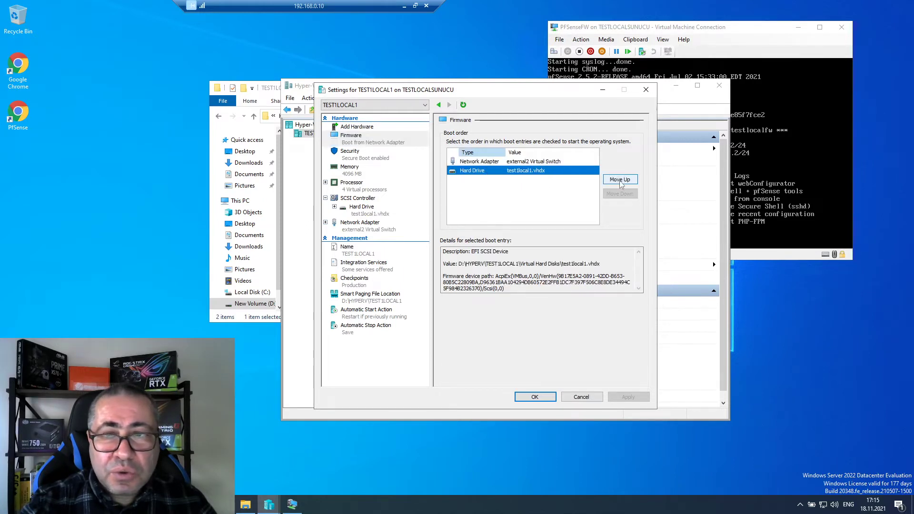
left_click(620, 180)
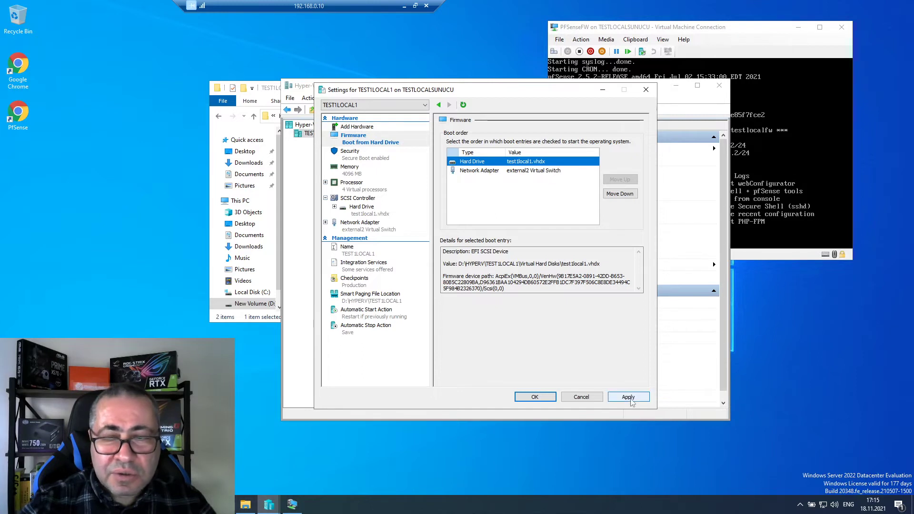
left_click(628, 397)
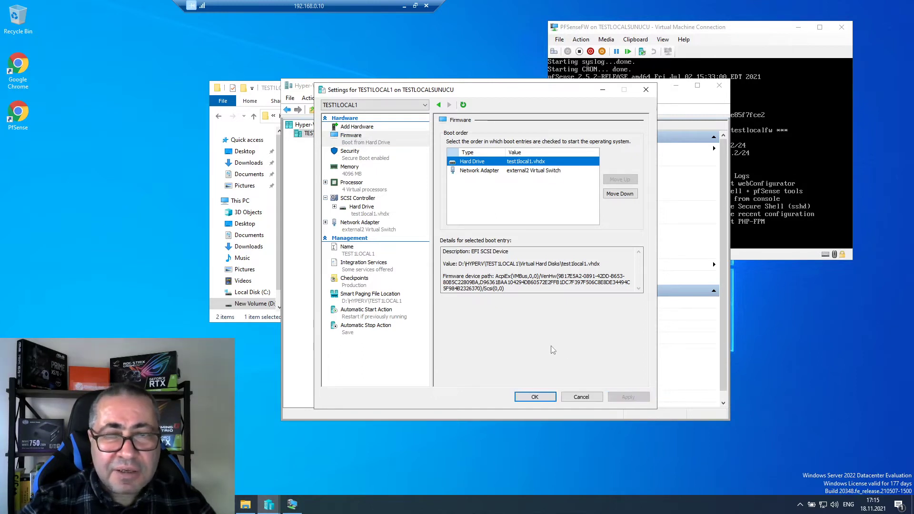
- Reopen settings to check memory, processors, hard disk and the external2 switch, then cancel
left_click(543, 398)
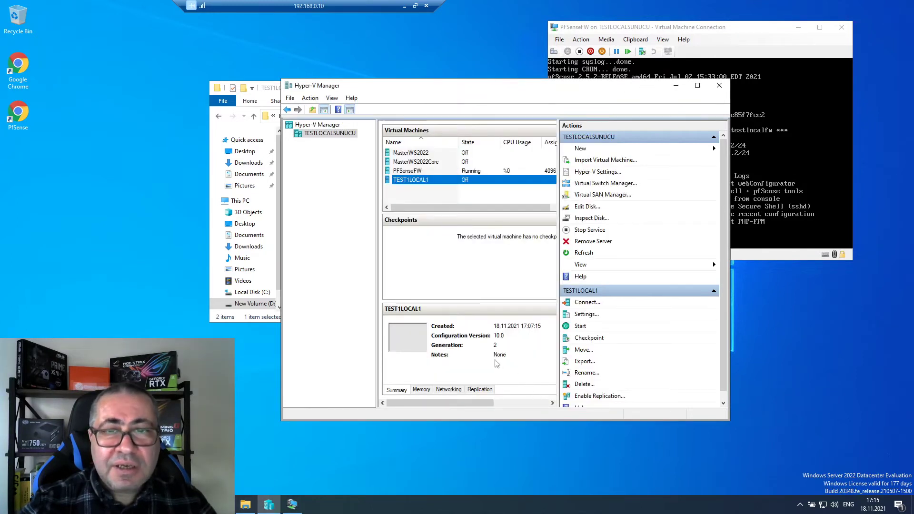
right_click(438, 181)
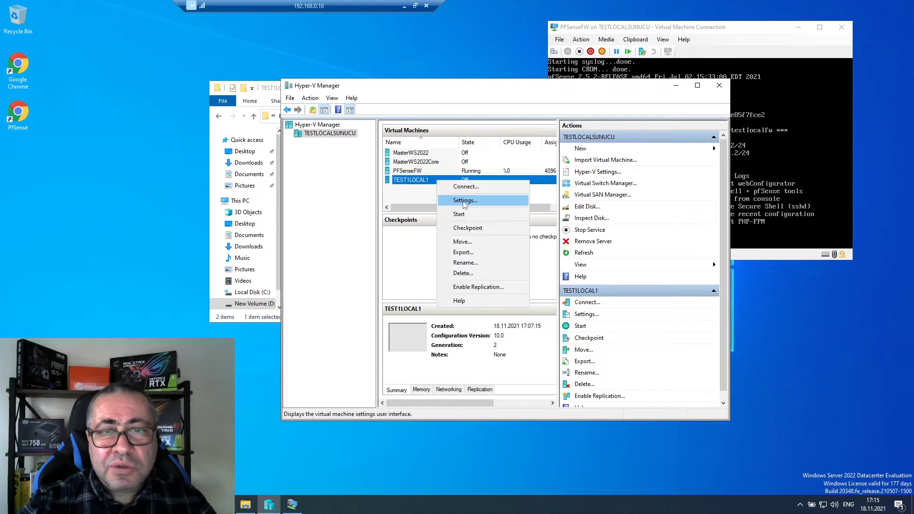
left_click(464, 201)
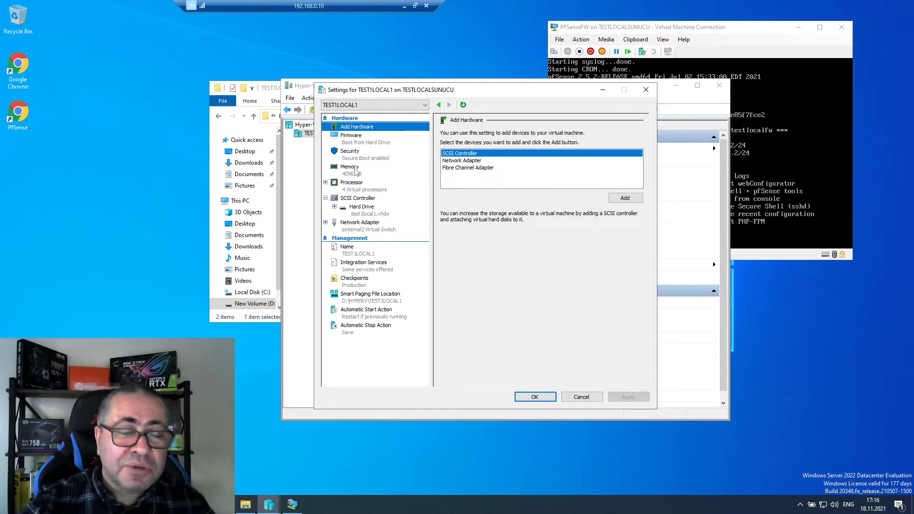
left_click(356, 173)
left_click(369, 187)
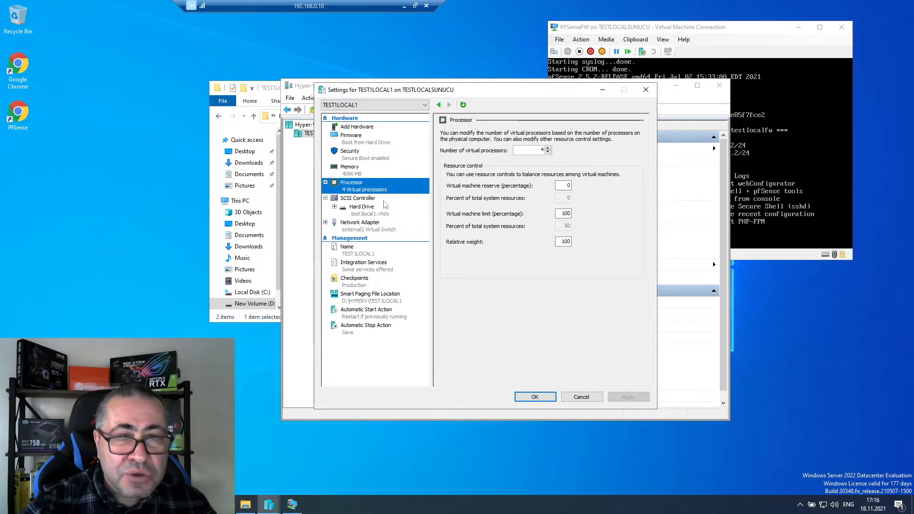
left_click(371, 213)
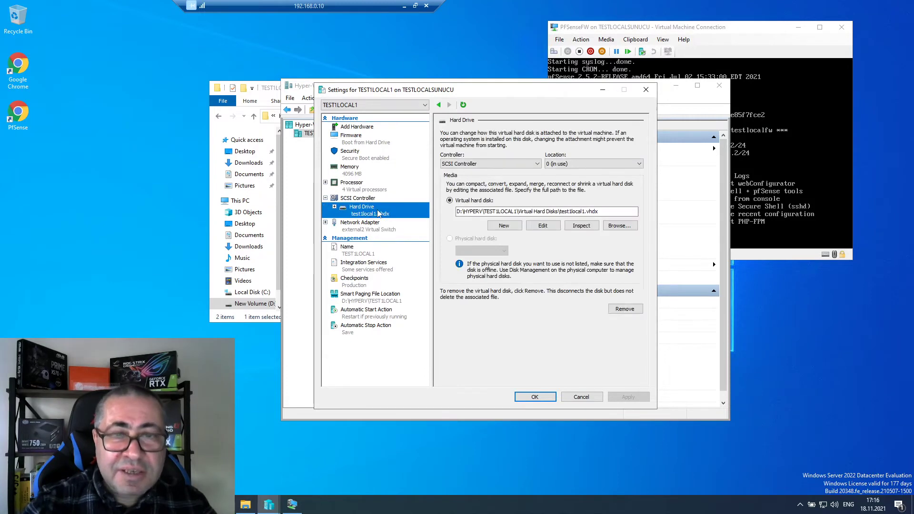
left_click(370, 229)
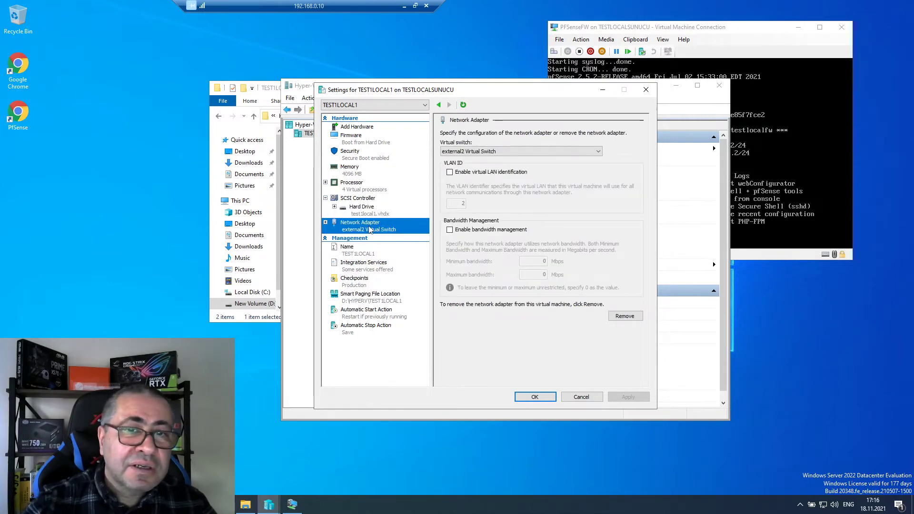
left_click(585, 398)
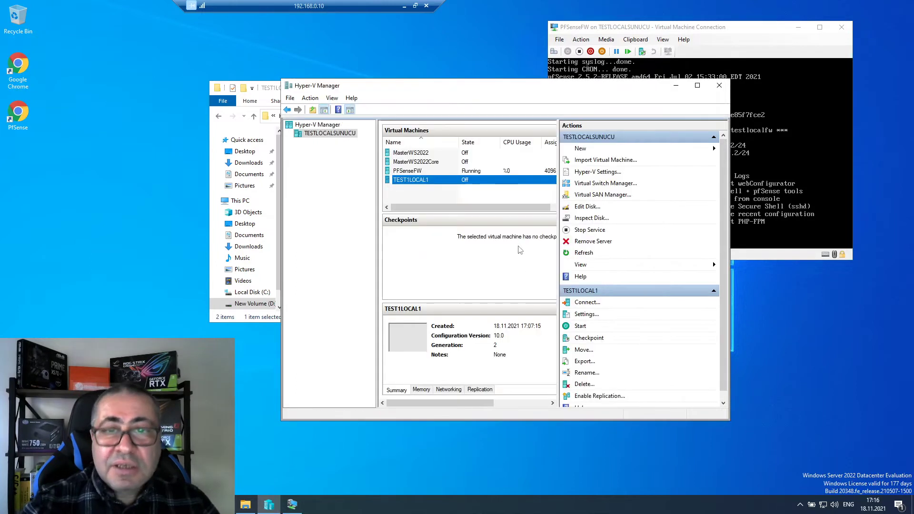
- Close the File Explorer window
right_click(422, 181)
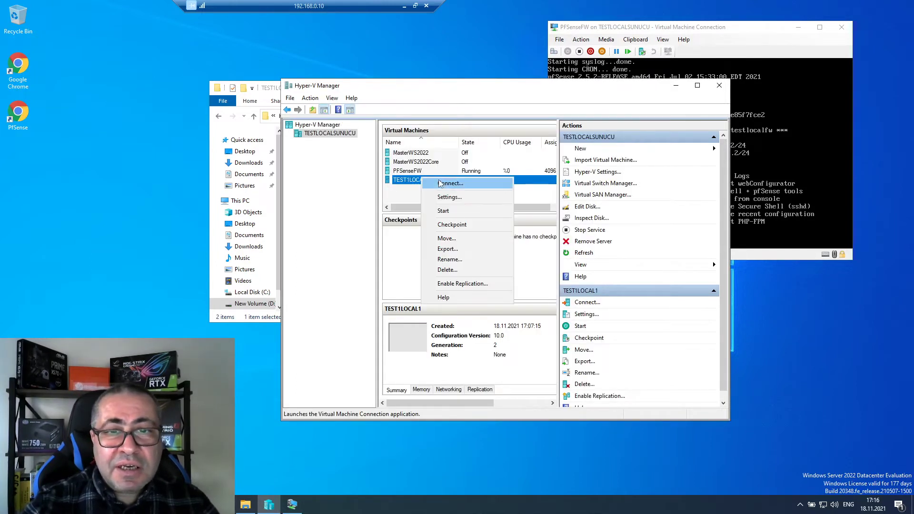
left_click(278, 92)
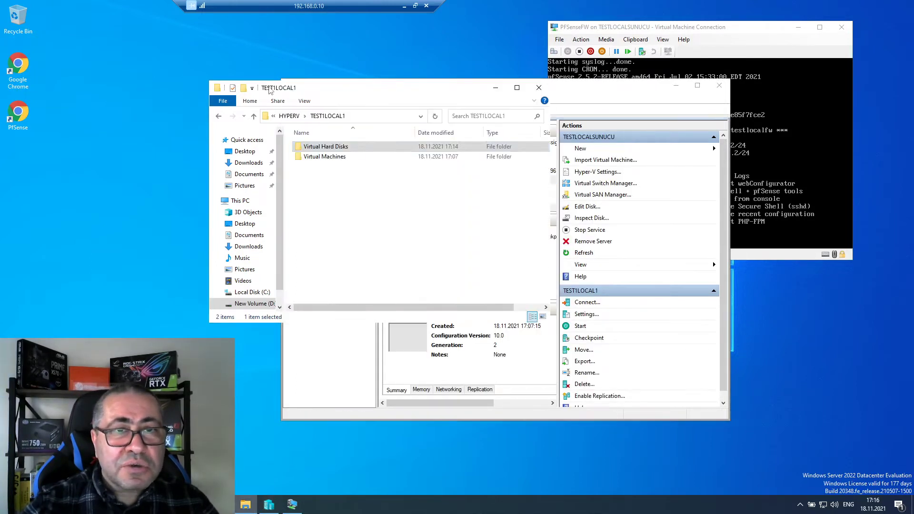
left_click(719, 85)
left_click(719, 84)
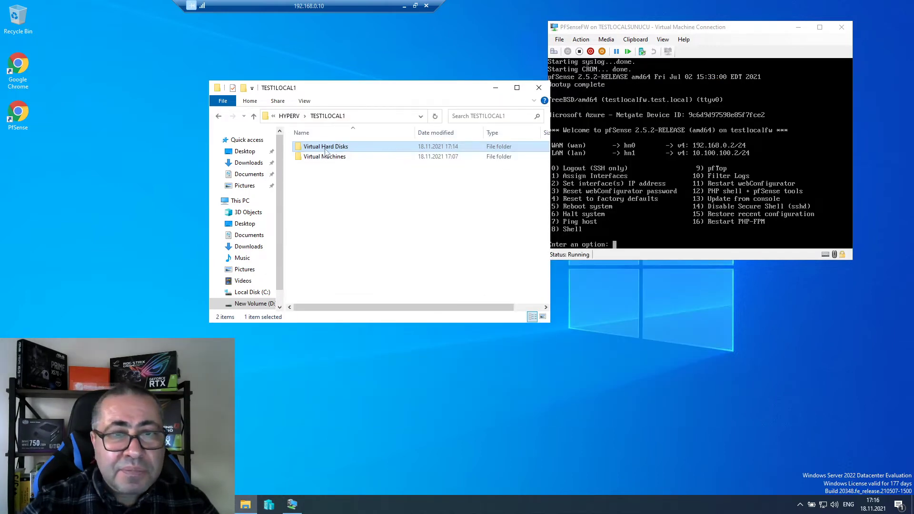
left_click(542, 87)
- Reopen Hyper-V Manager, select TEST1LOCAL1 and bring the pfSense console back into view
left_click(293, 503)
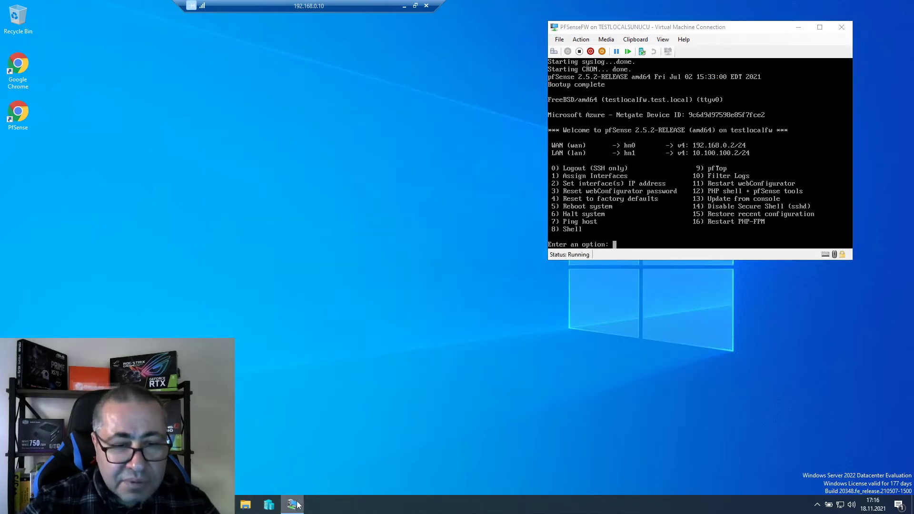
left_click(292, 504)
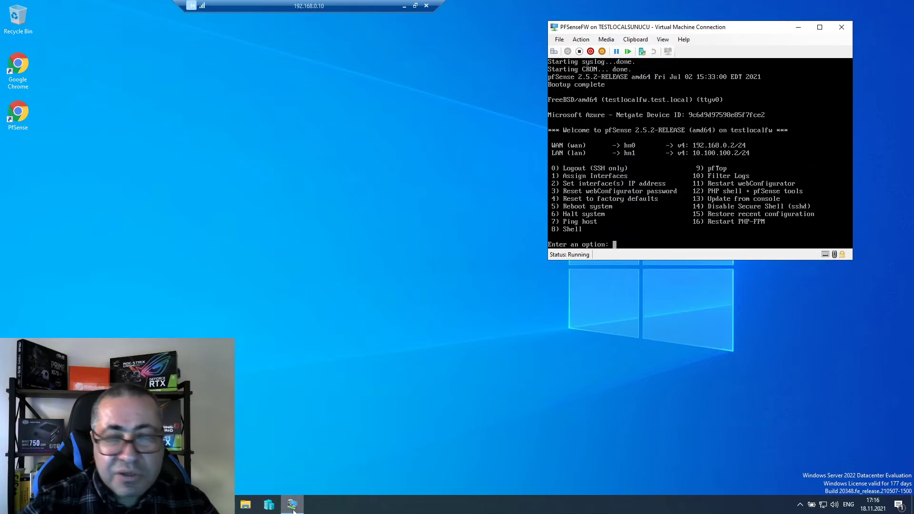
left_click(293, 503)
left_click(292, 503)
left_click(292, 504)
left_click(270, 507)
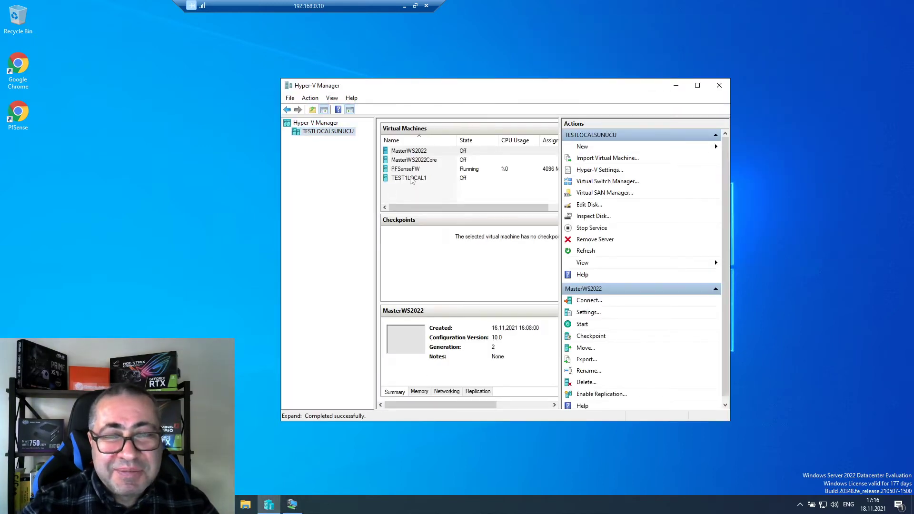
left_click(411, 179)
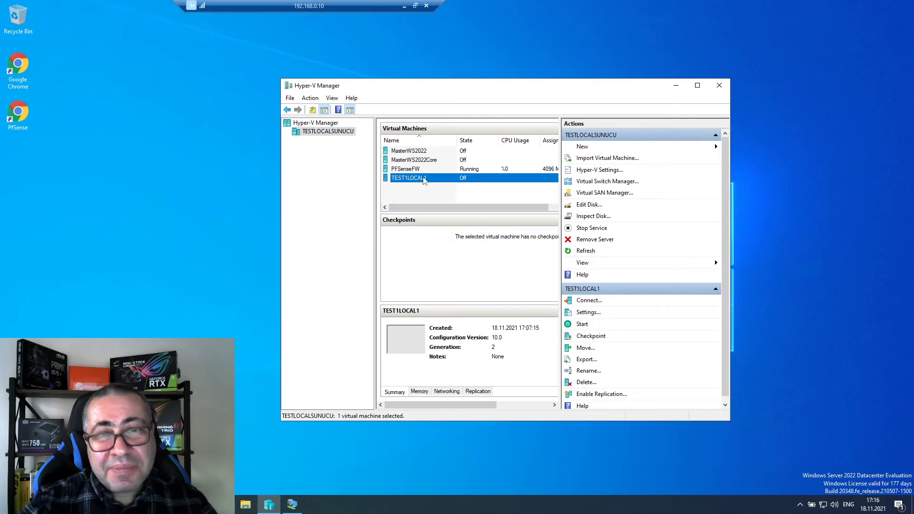
key("alt+Tab")
left_click(447, 128)
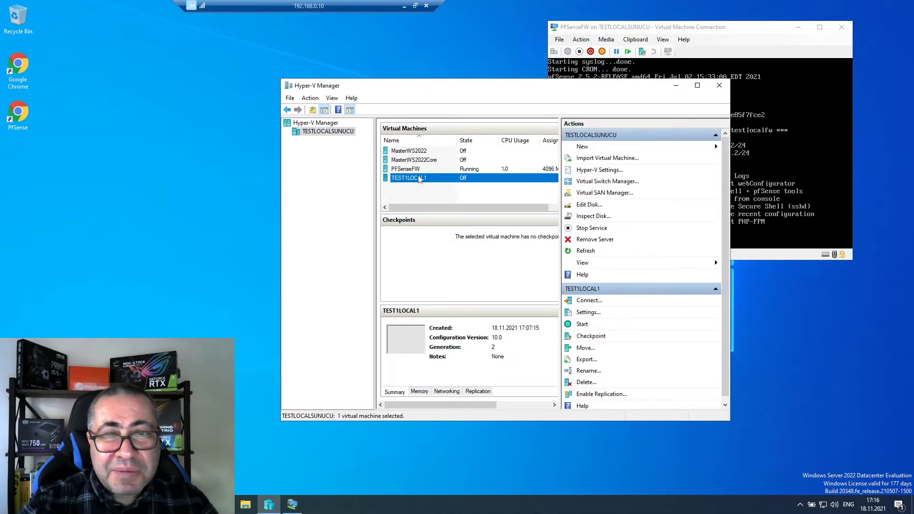
right_click(420, 179)
- Connect to TEST1LOCAL1, start it, and reposition its console window
left_click(448, 183)
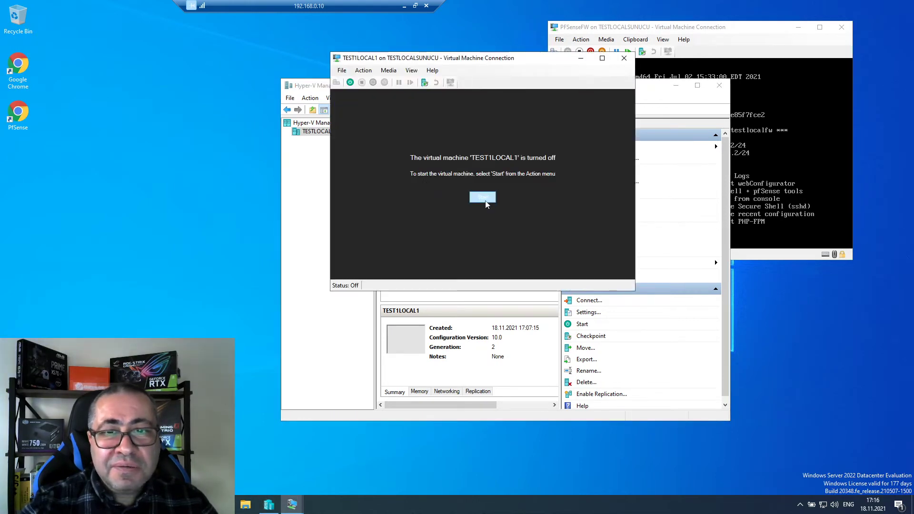
left_click(485, 201)
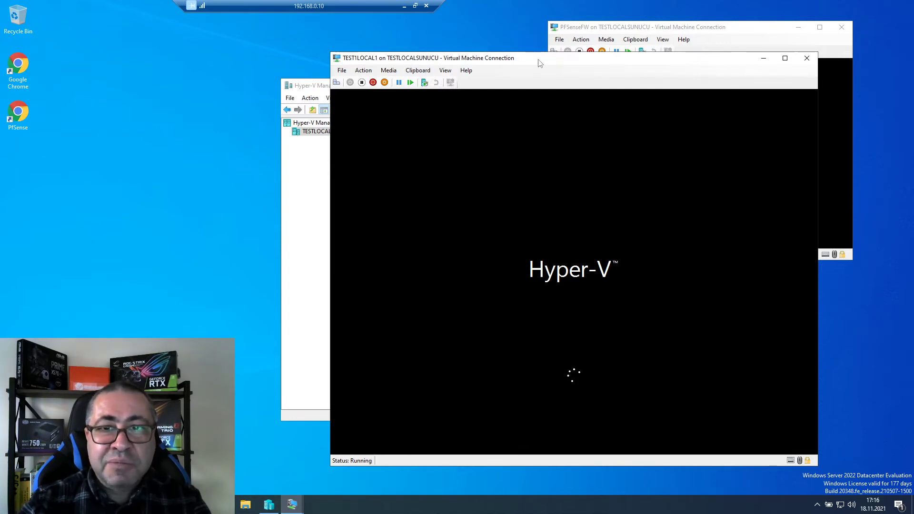
left_click_drag(541, 61, 419, 52)
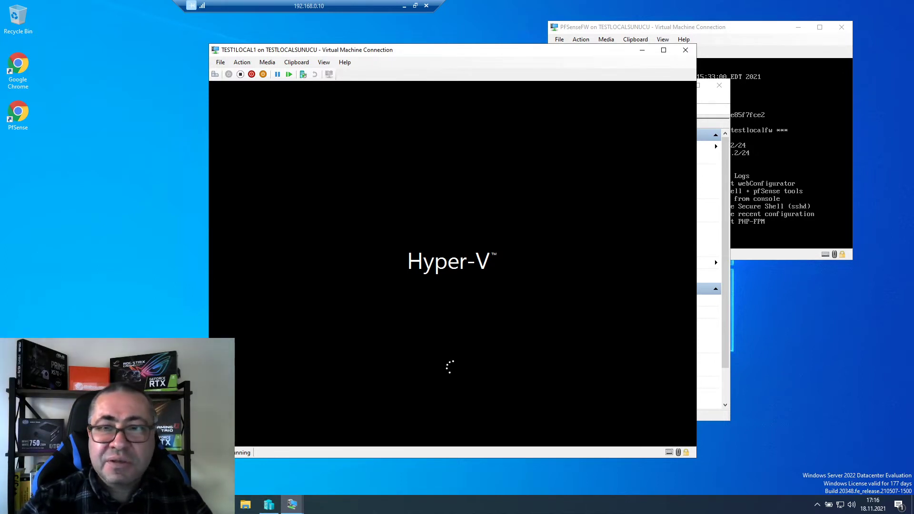
left_click_drag(420, 52, 455, 51)
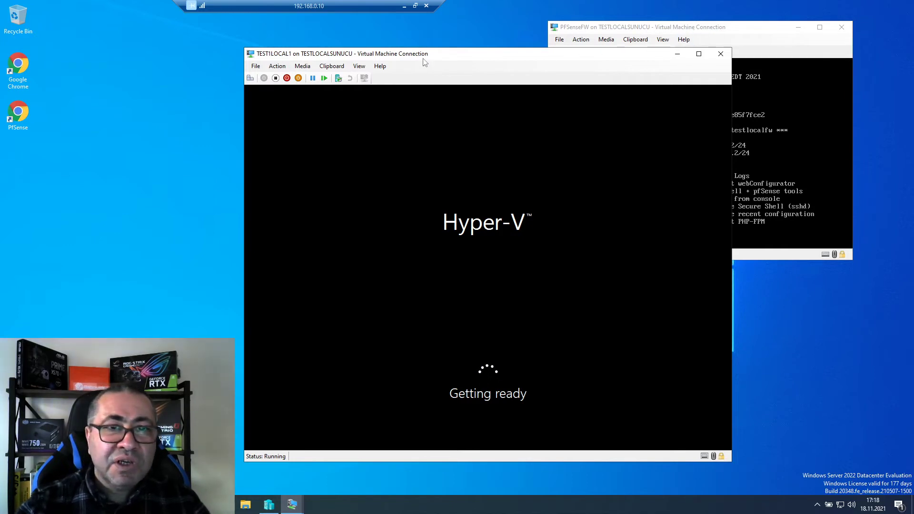
right_click(479, 507)
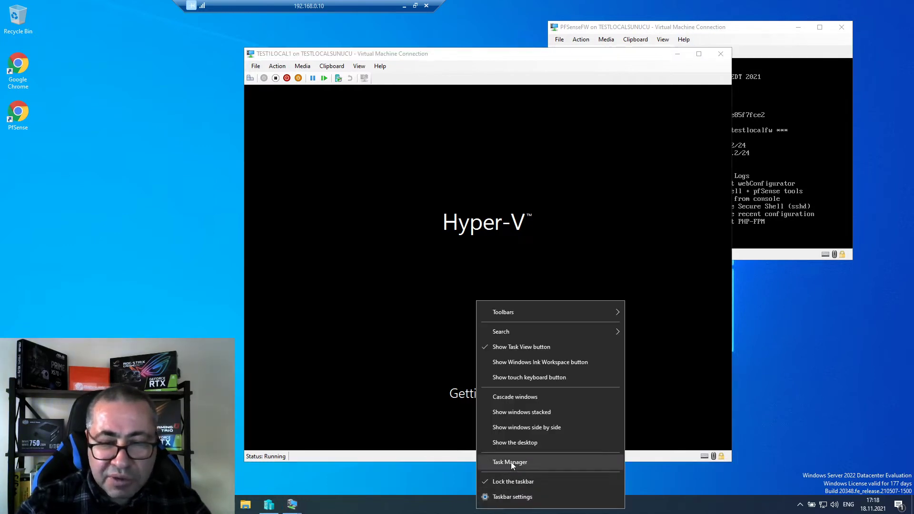
left_click(506, 461)
left_click(85, 225)
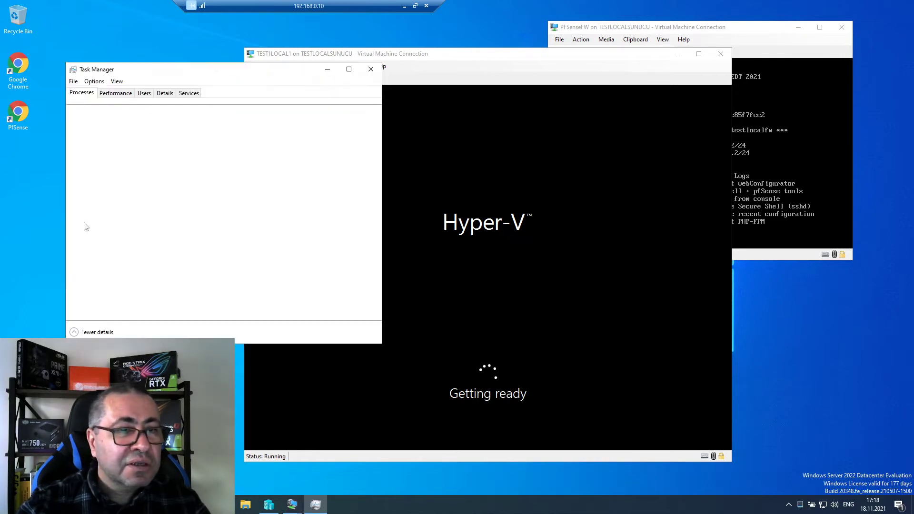
left_click(110, 93)
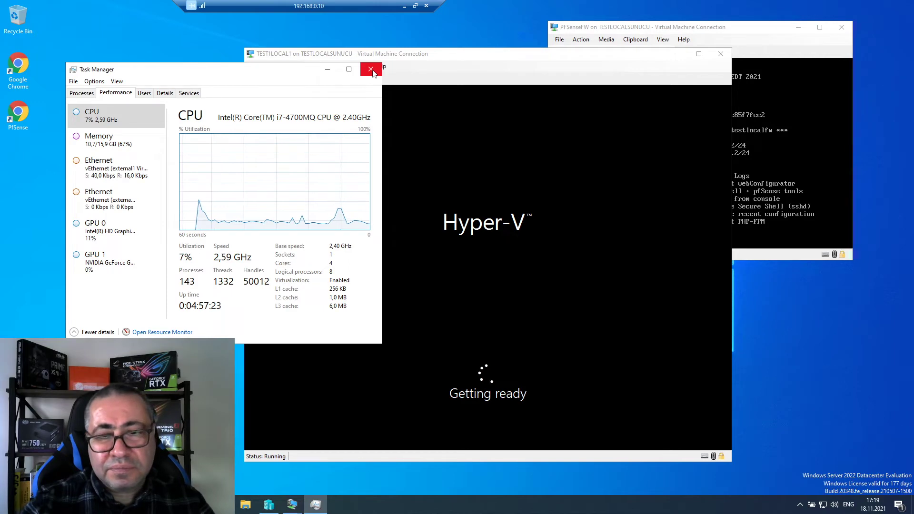
left_click(371, 70)
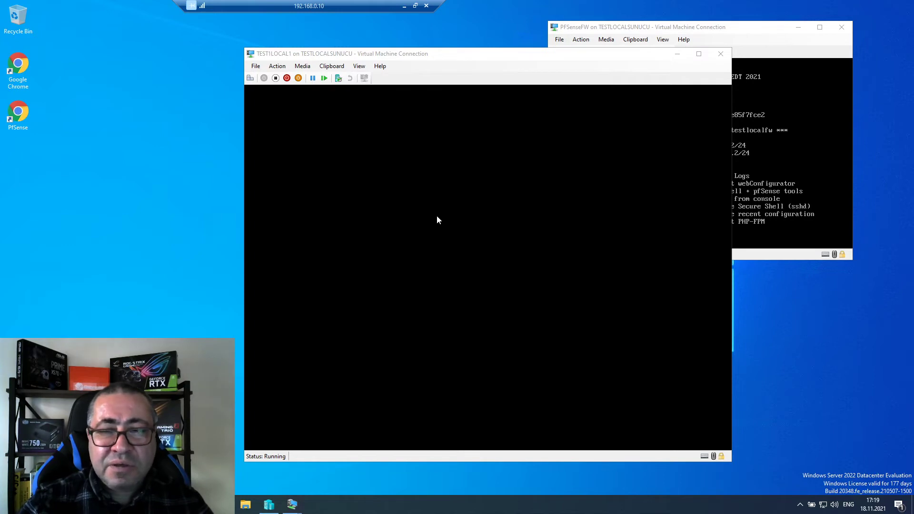
- Focus the TEST1LOCAL1 console while setup boots to the English/Türkçe choice
left_click(487, 57)
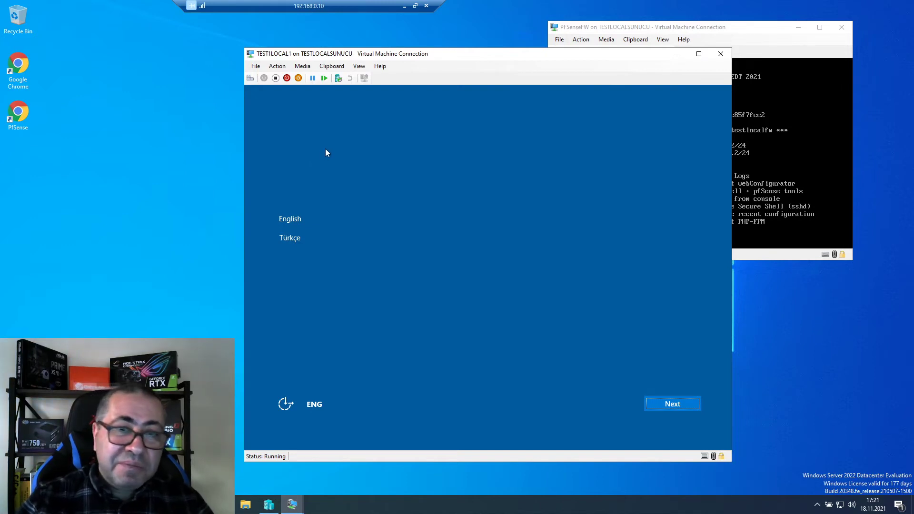
- Choose English as the setup language and set the home country to Turkey
left_click(303, 217)
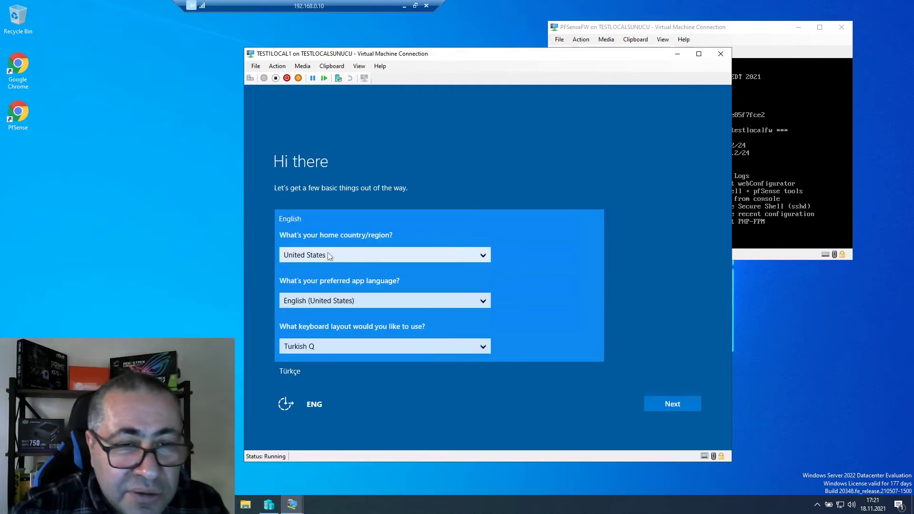
left_click(328, 254)
scroll(328, 255, "up", 3)
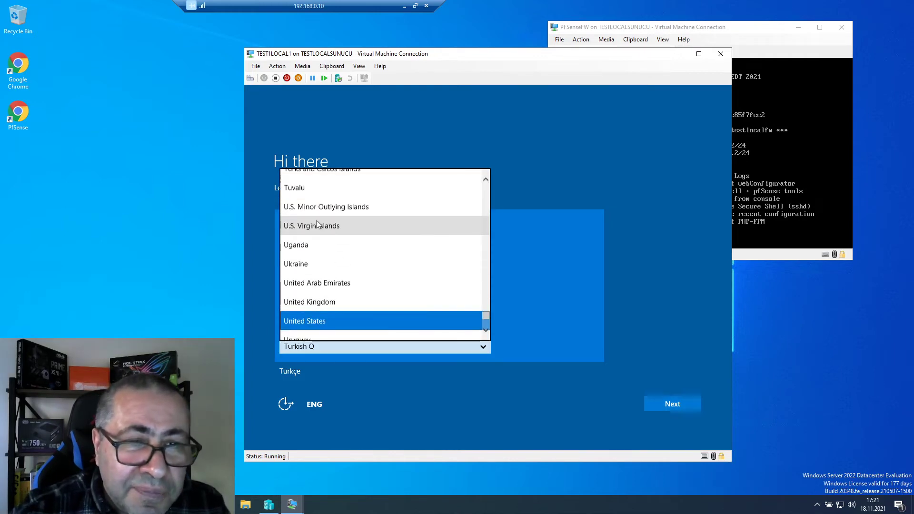
scroll(311, 238, "up", 2)
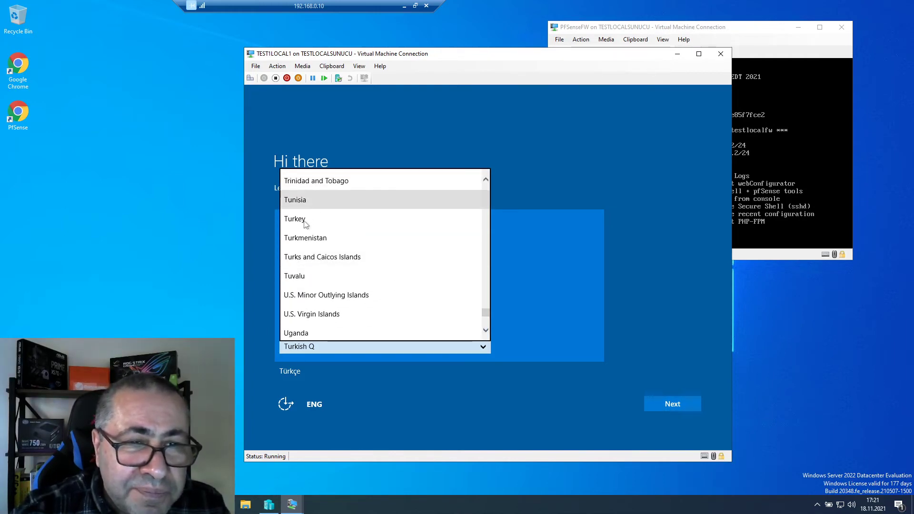
left_click(295, 215)
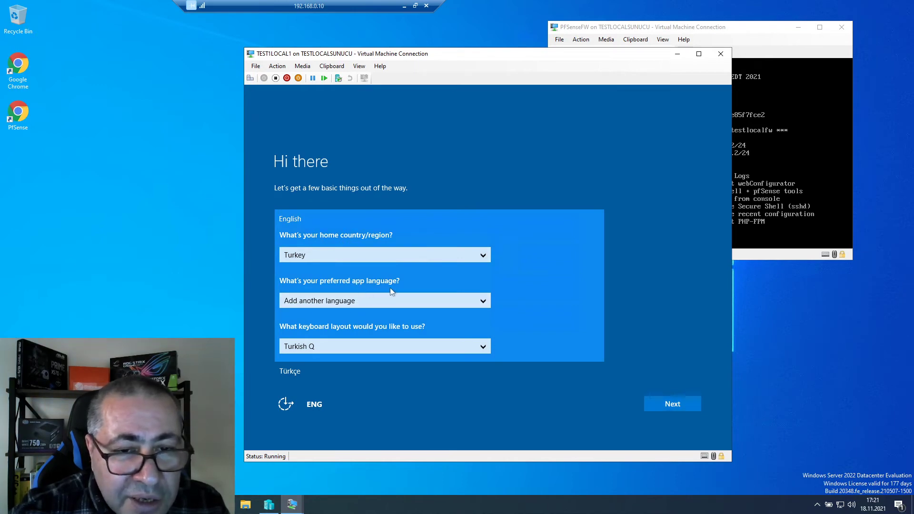
- Set the app language to English (United States) and accept the license terms
left_click(388, 300)
scroll(342, 362, "down", 5)
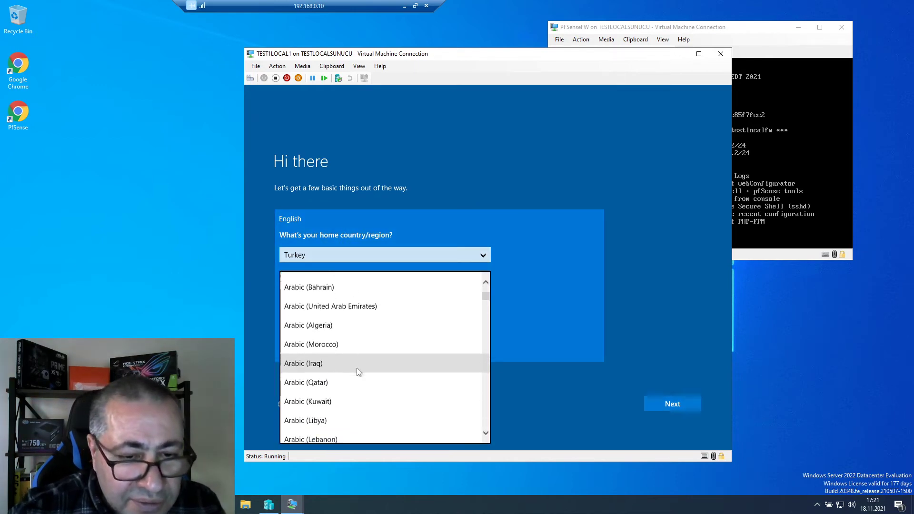
scroll(354, 369, "down", 8)
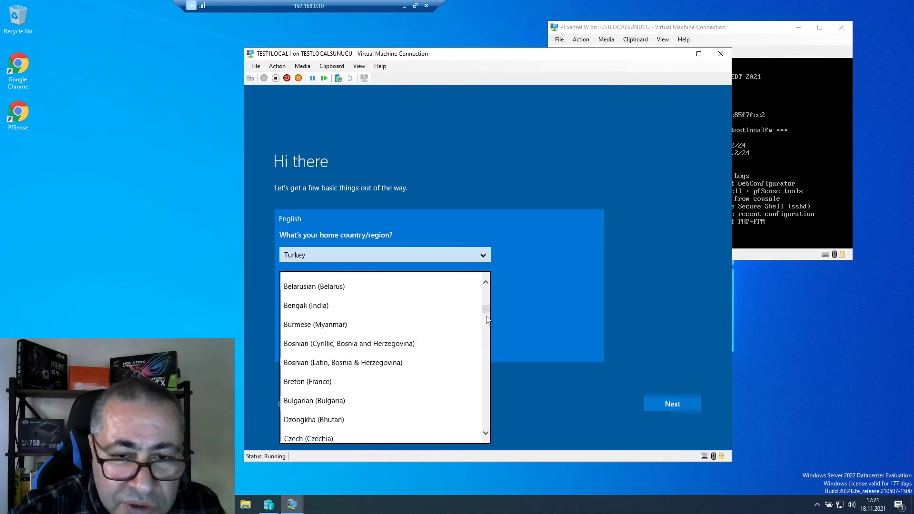
left_click_drag(486, 318, 488, 343)
scroll(357, 352, "up", 2)
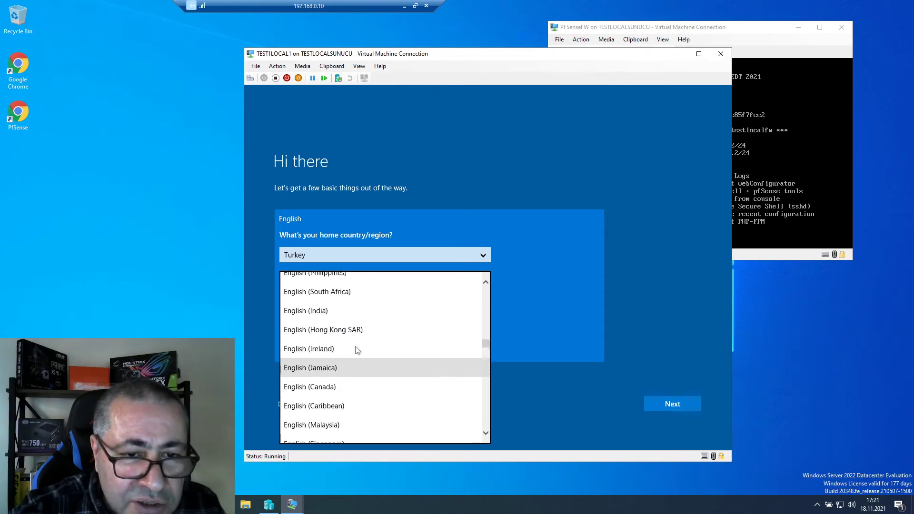
scroll(354, 343, "up", 2)
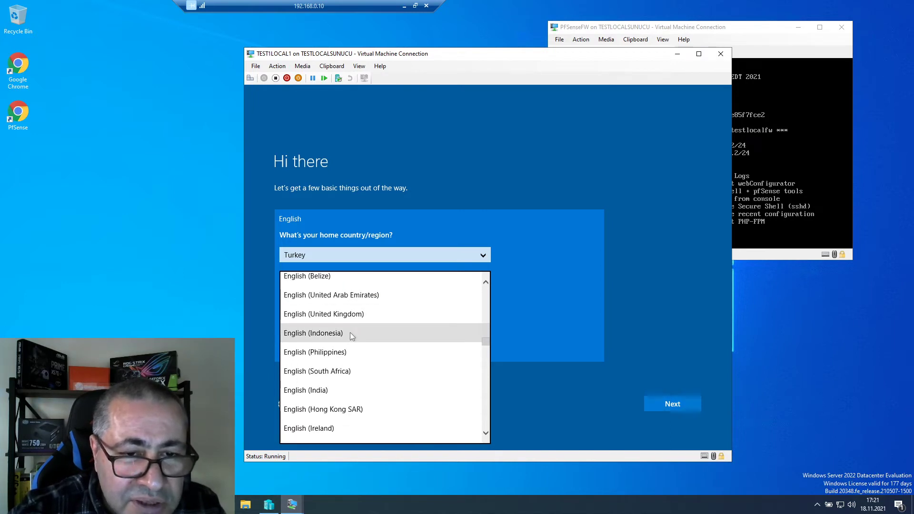
scroll(352, 336, "up", 2)
left_click(346, 314)
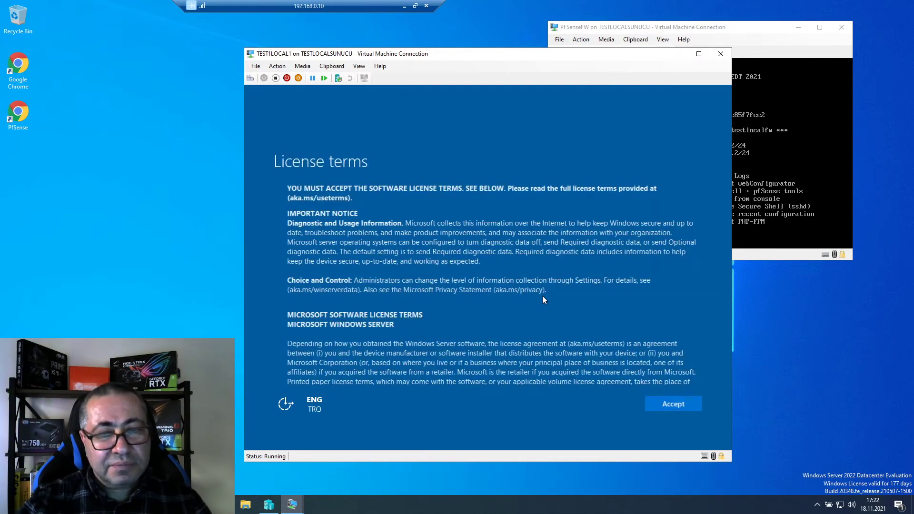
left_click(671, 404)
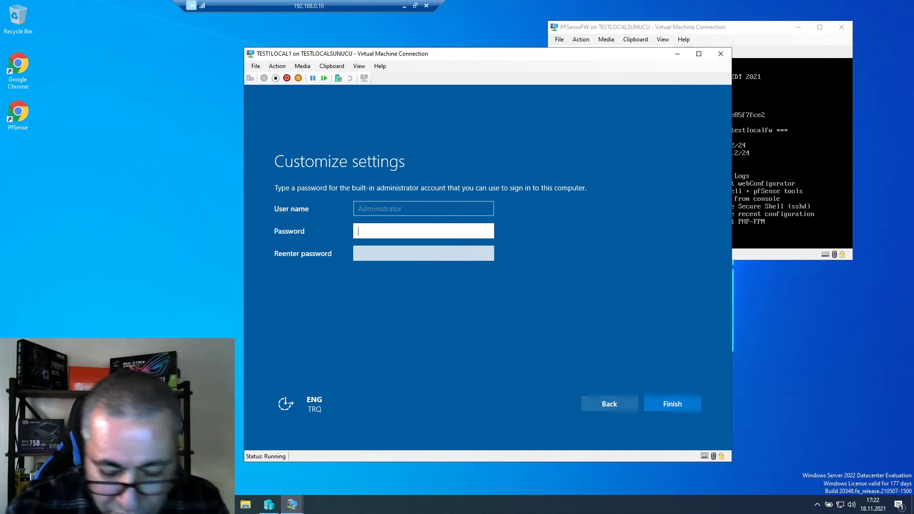
- Enter and confirm the Administrator password, correcting the mistyped entries
type("****")
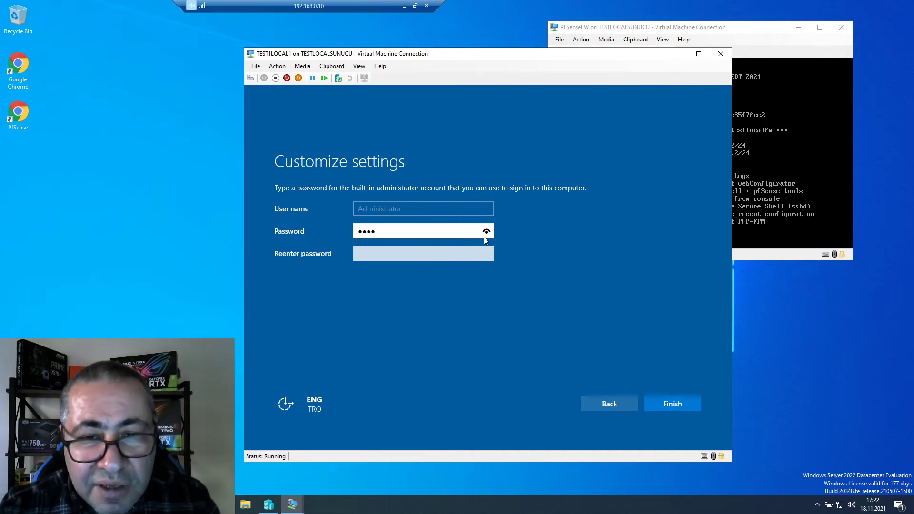
left_click(487, 232)
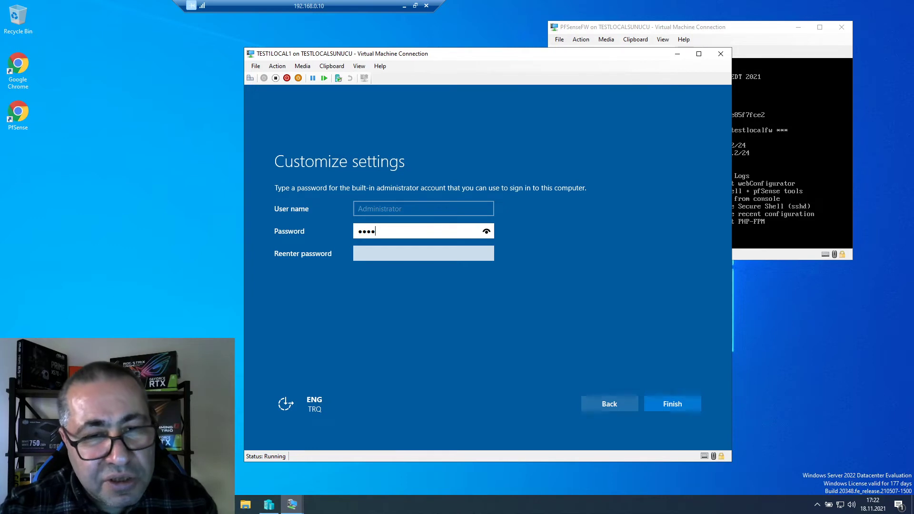
key("ctrl+a")
key("BackSpace")
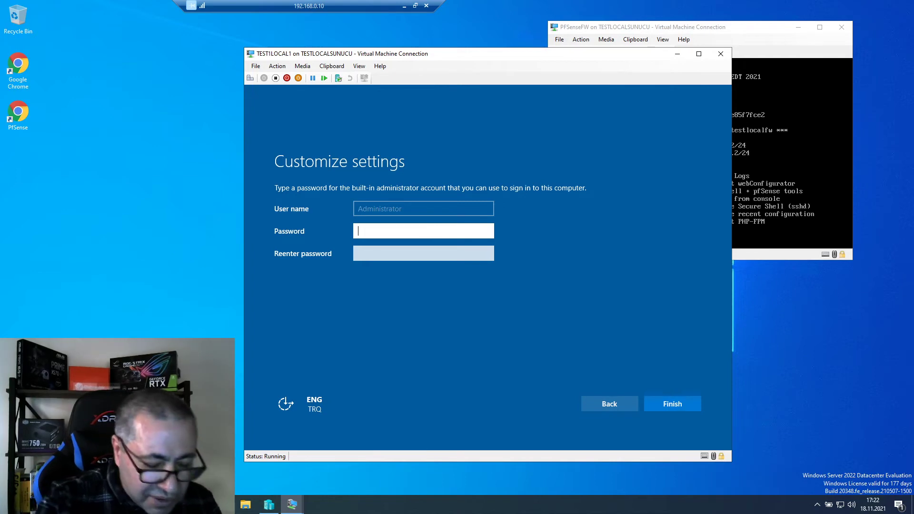
type("***")
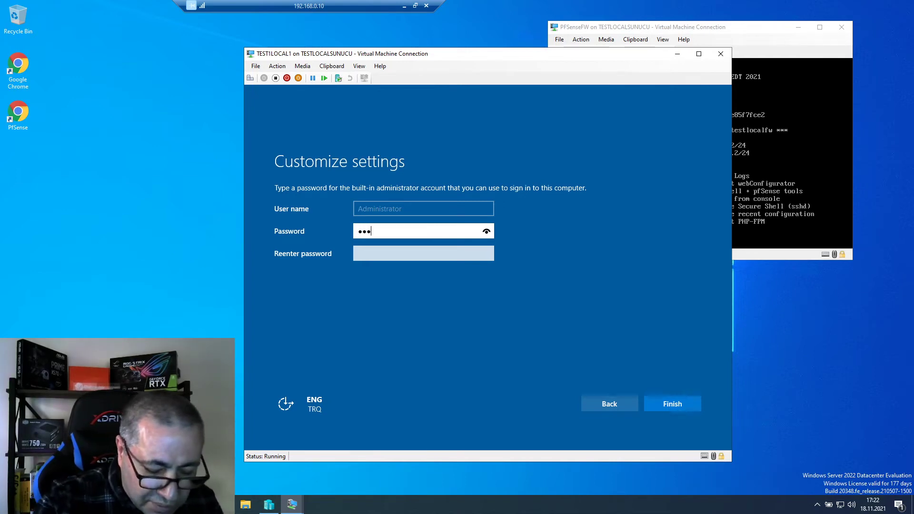
type("*********")
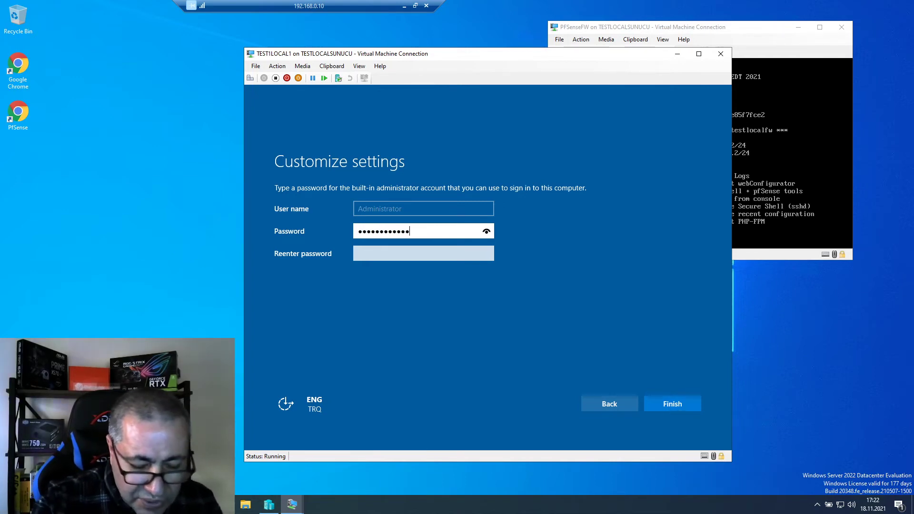
type("**")
key("Tab")
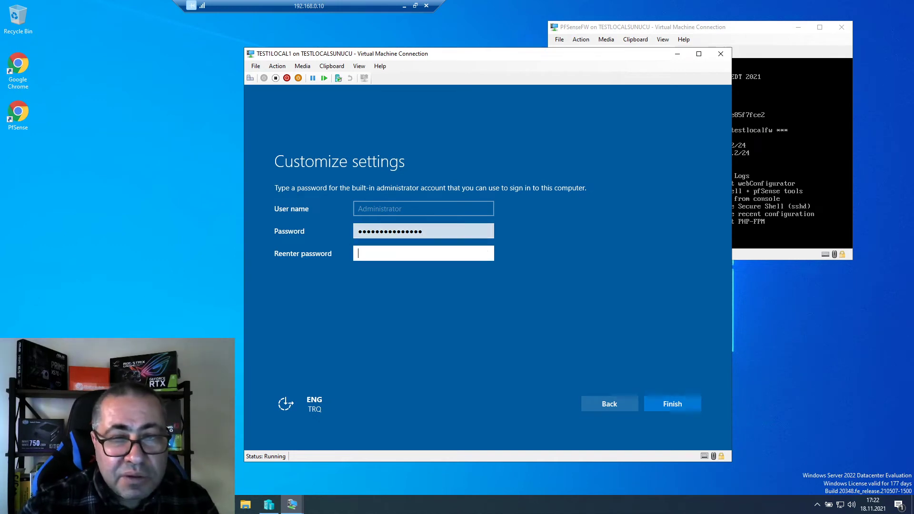
type("*")
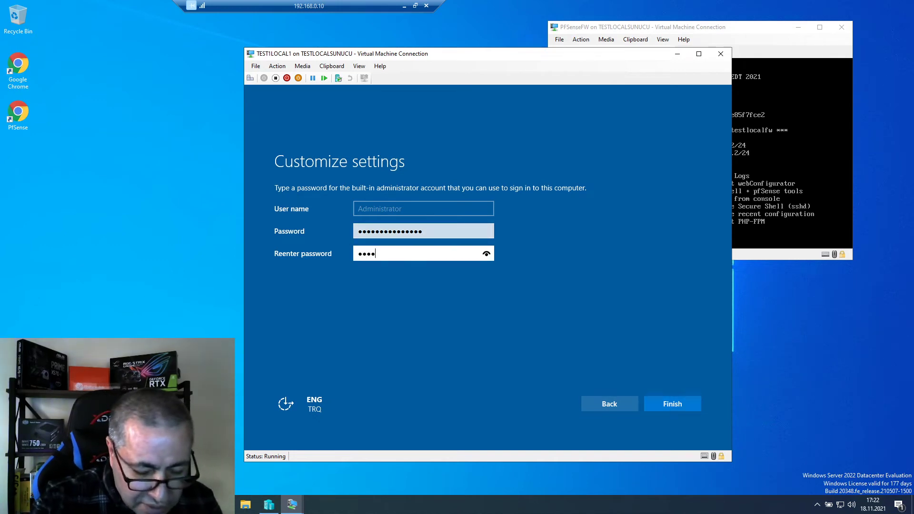
key("BackSpace")
key("BackSpace")
key("BackSpace")
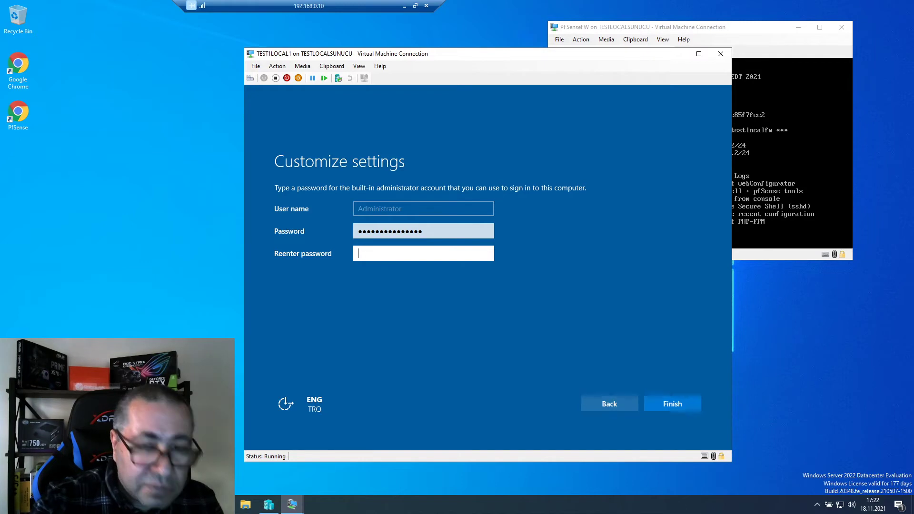
type("*************")
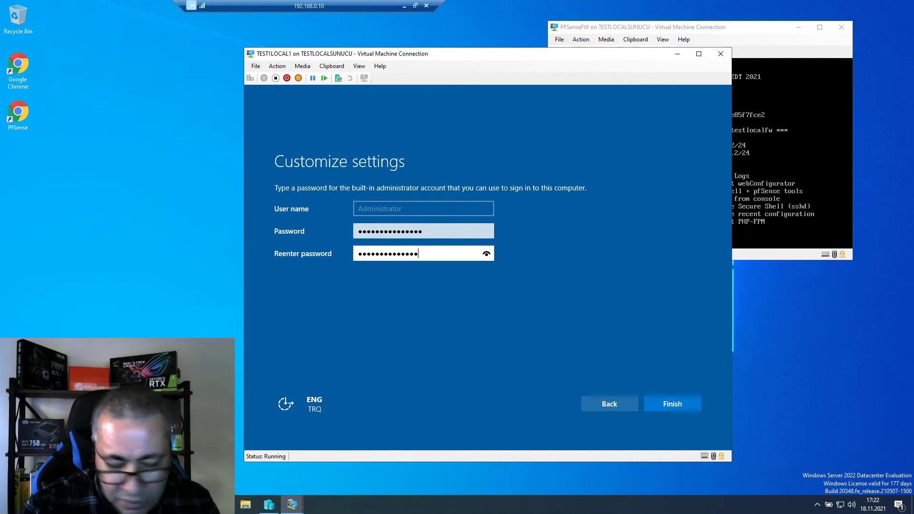
type("*")
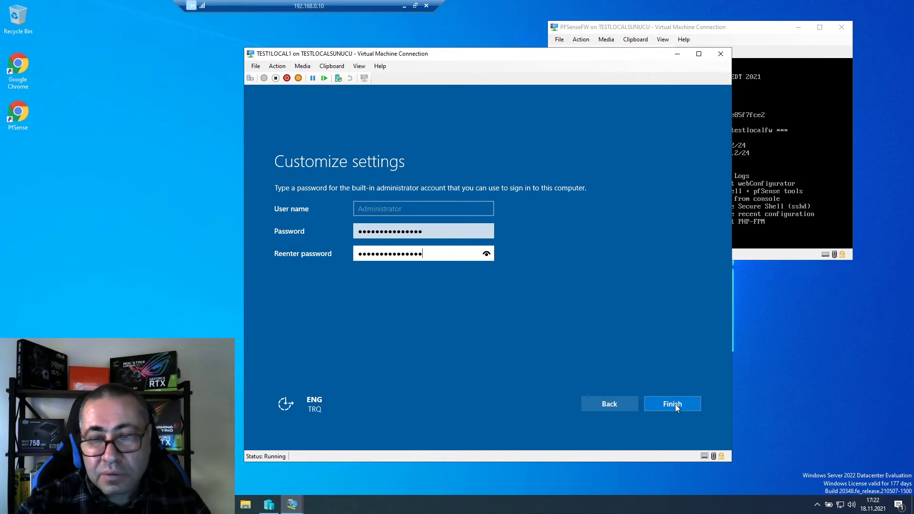
- Finish Windows setup with the new Administrator password and wait for the lock screen
left_click(676, 406)
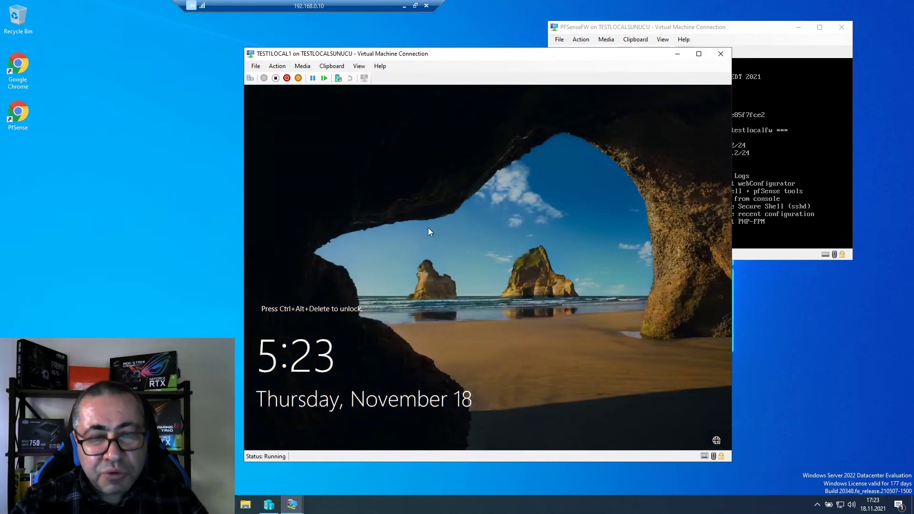
- Send Ctrl+Alt+Delete from the Action menu and sign in with the Administrator password
left_click(277, 66)
left_click(286, 79)
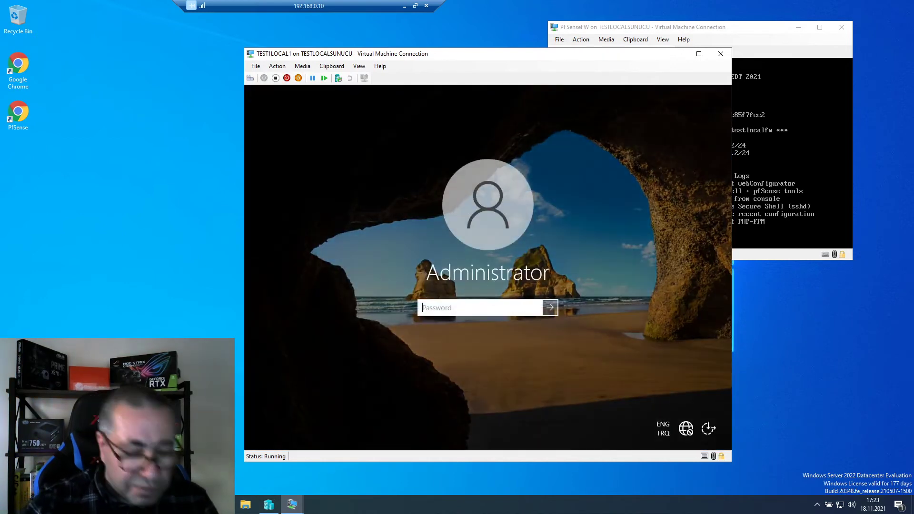
type("••••••")
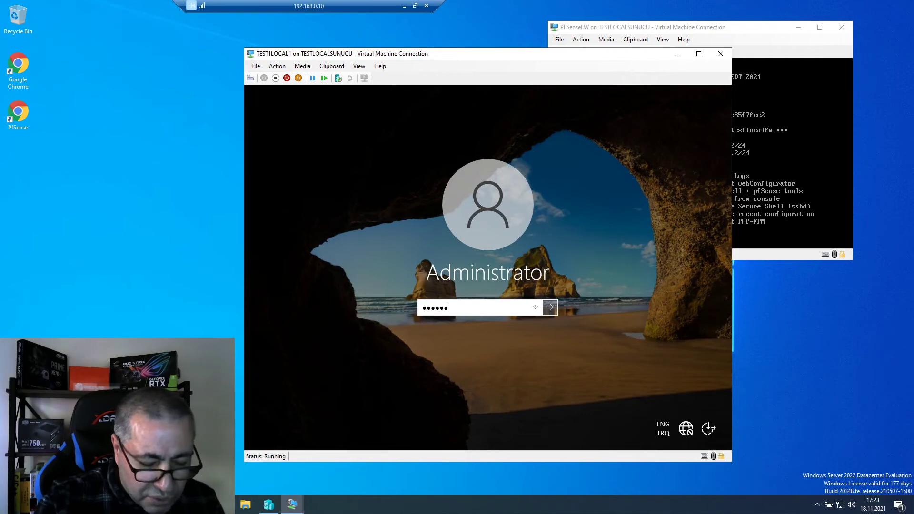
type("•••••••••")
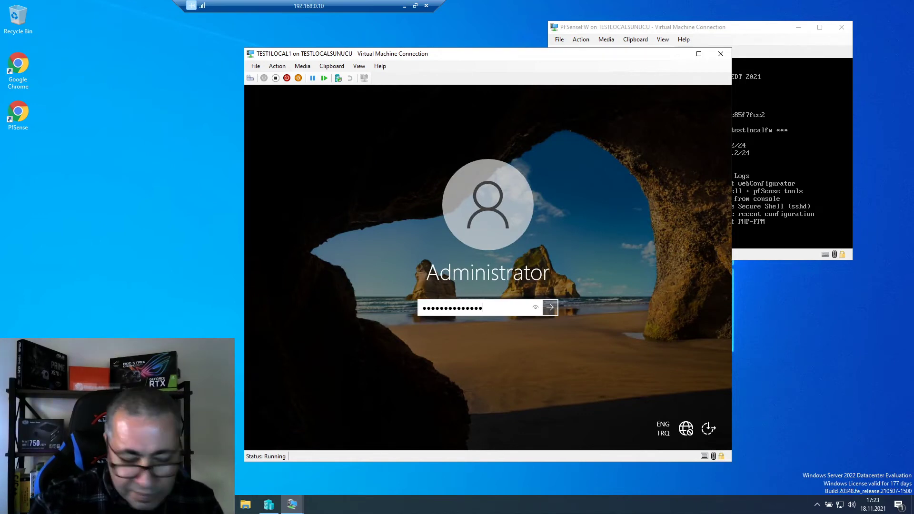
key("Return")
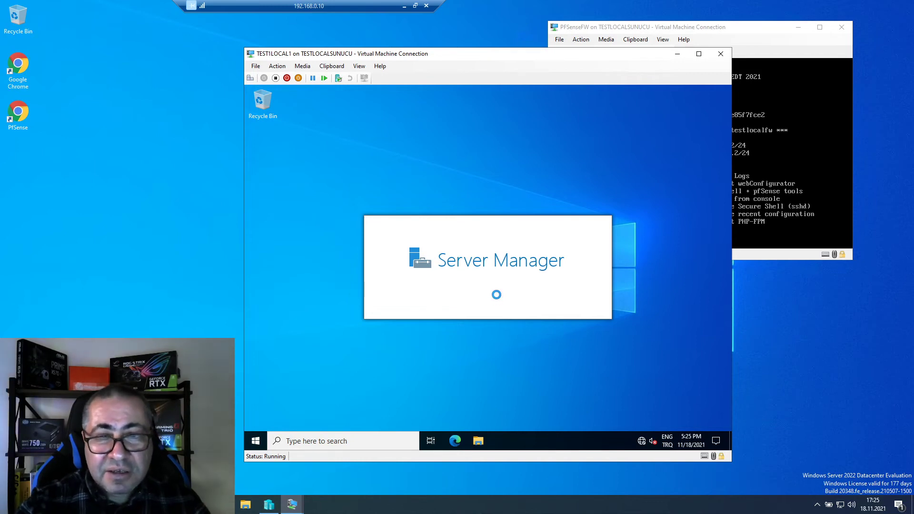
- Open the Ethernet adapter's Internet Protocol Version 4 properties via Network & Internet settings
right_click(642, 443)
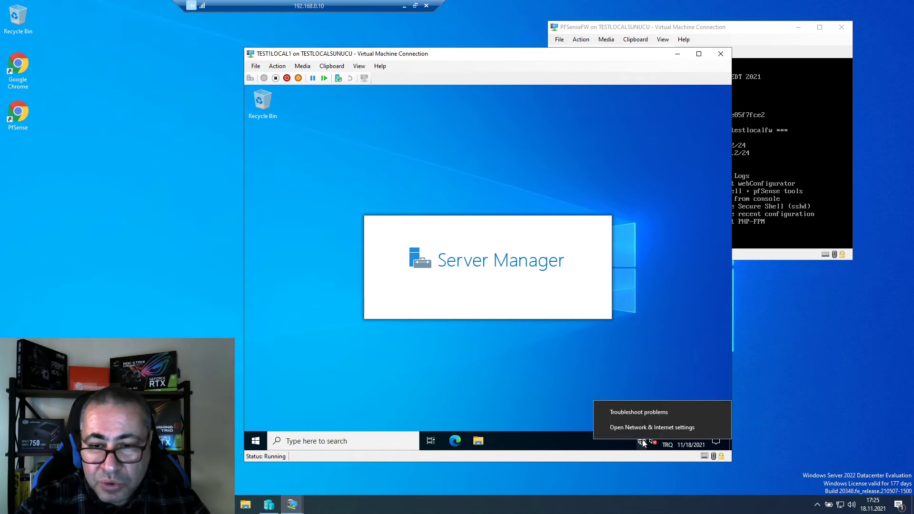
left_click(652, 428)
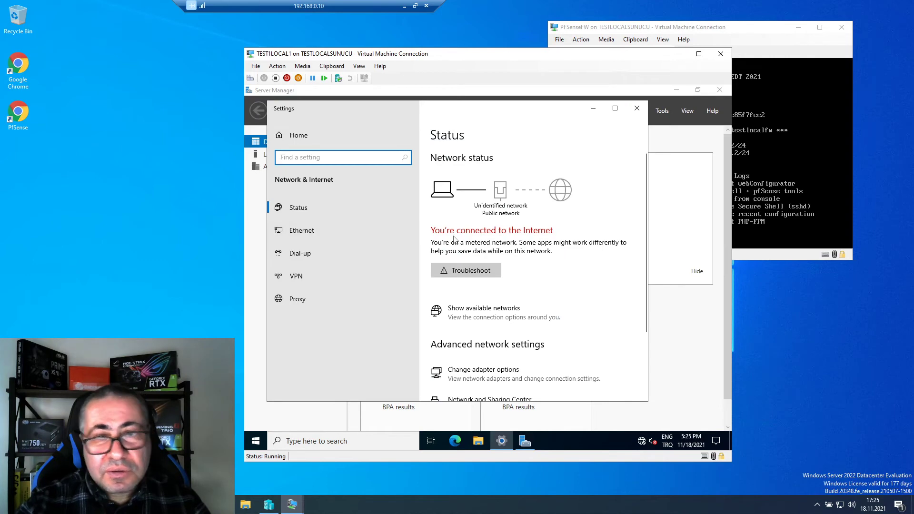
left_click(306, 233)
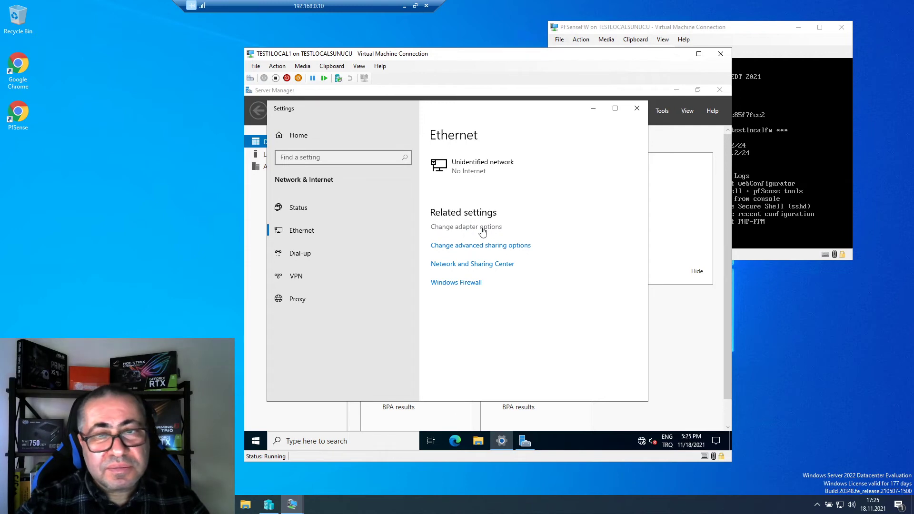
left_click(480, 231)
left_click(368, 191)
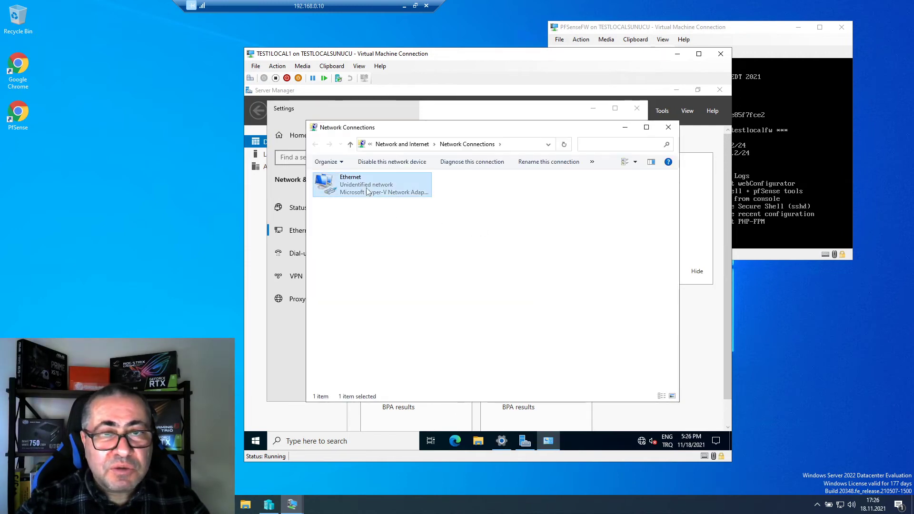
right_click(367, 191)
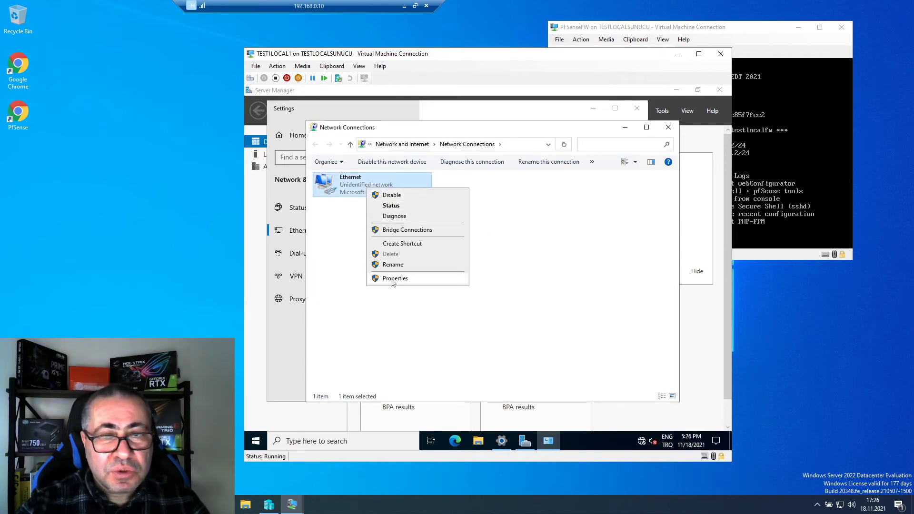
left_click(412, 276)
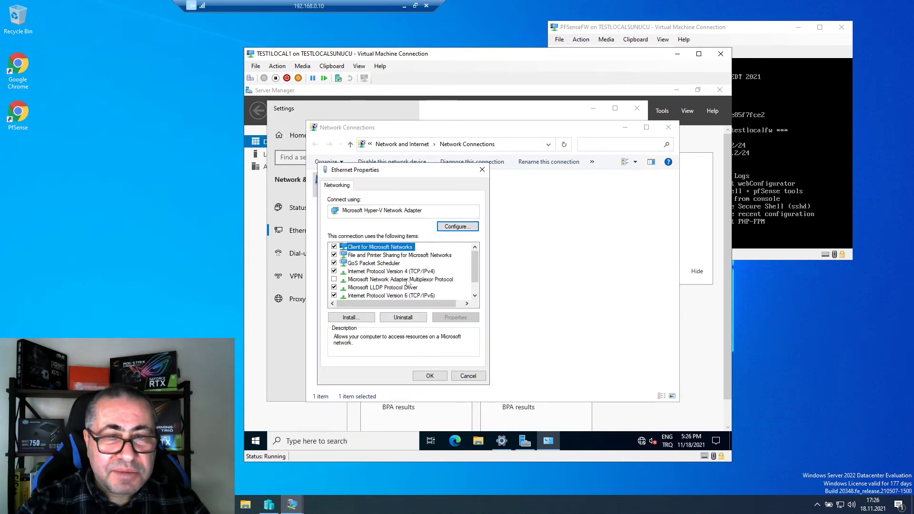
left_click(419, 272)
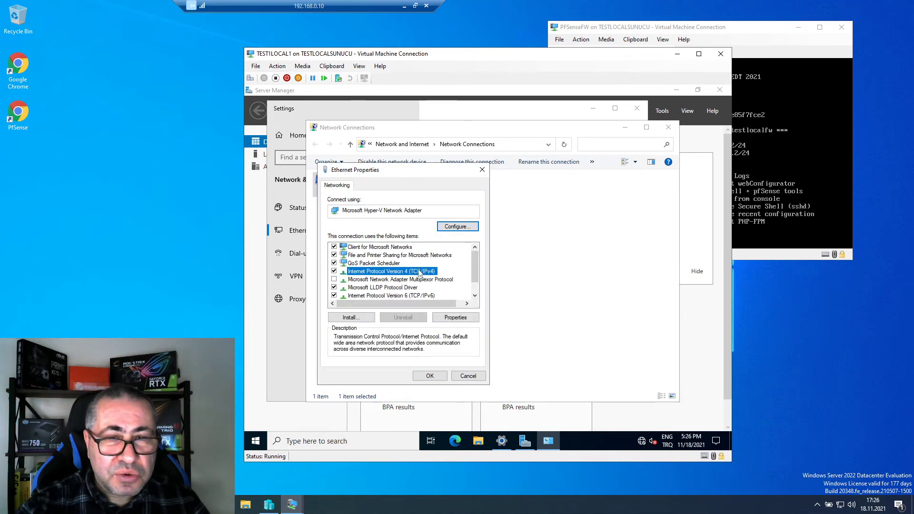
left_click(465, 318)
- Assign static IP 10.100.100.240, mask 255.255.255.0, gateway and DNS 10.100.100.2 after checking pfSense's LAN address
left_click(377, 276)
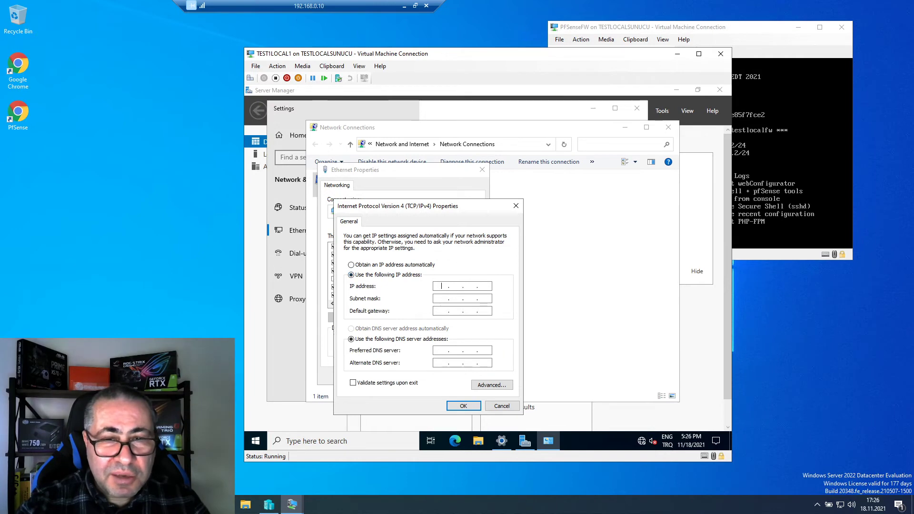
left_click(440, 286)
type("10 . 100 . 1")
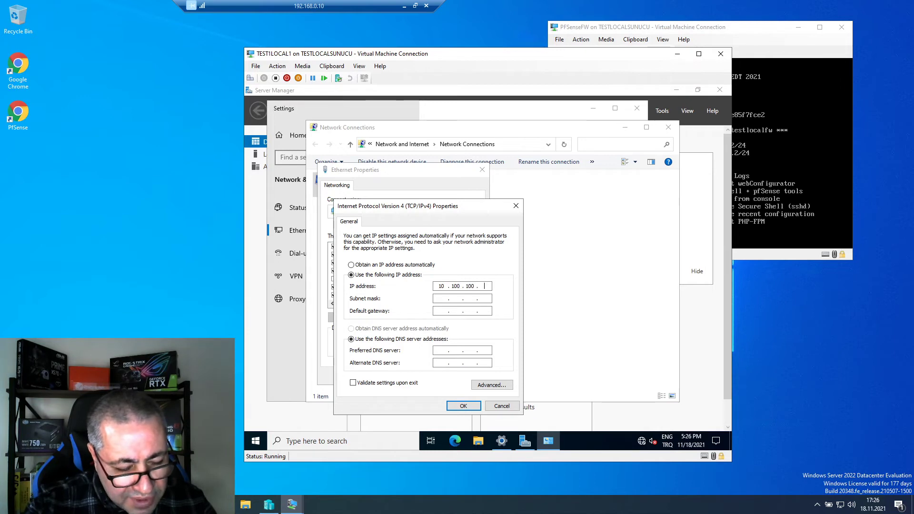
type("00 . 240")
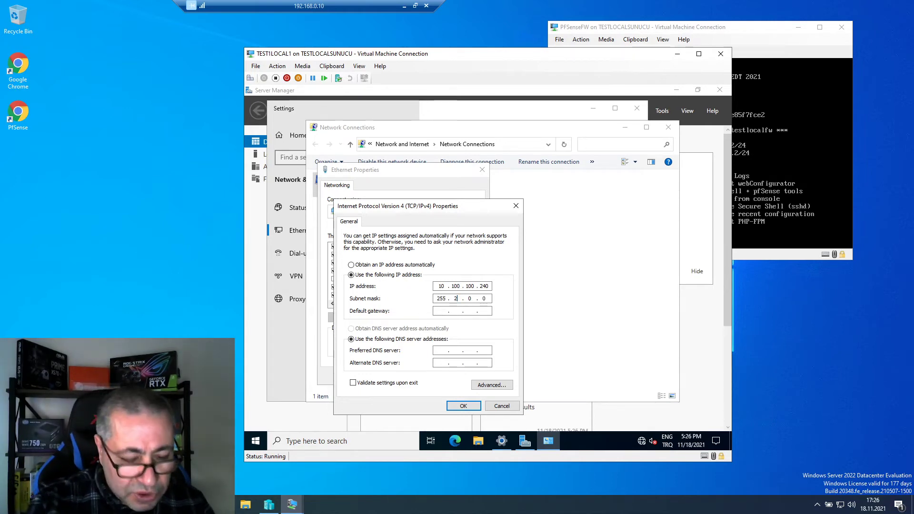
type("552")
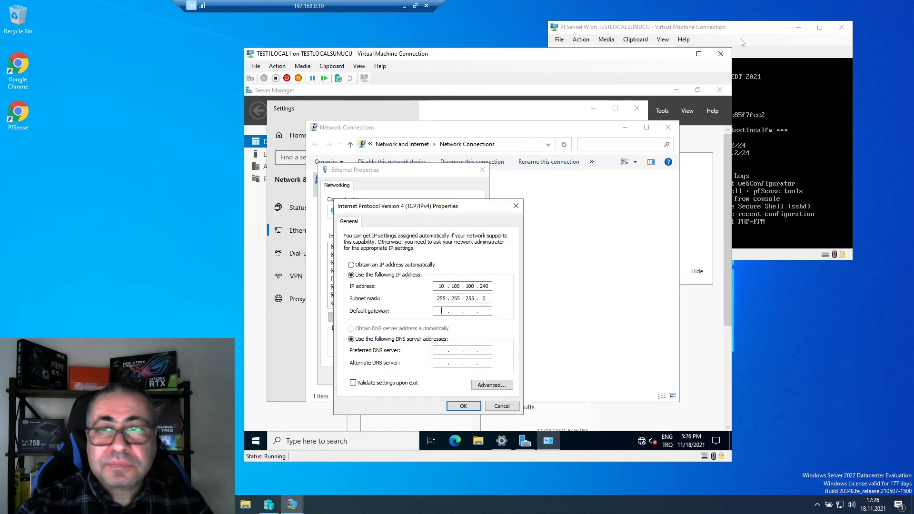
left_click(721, 31)
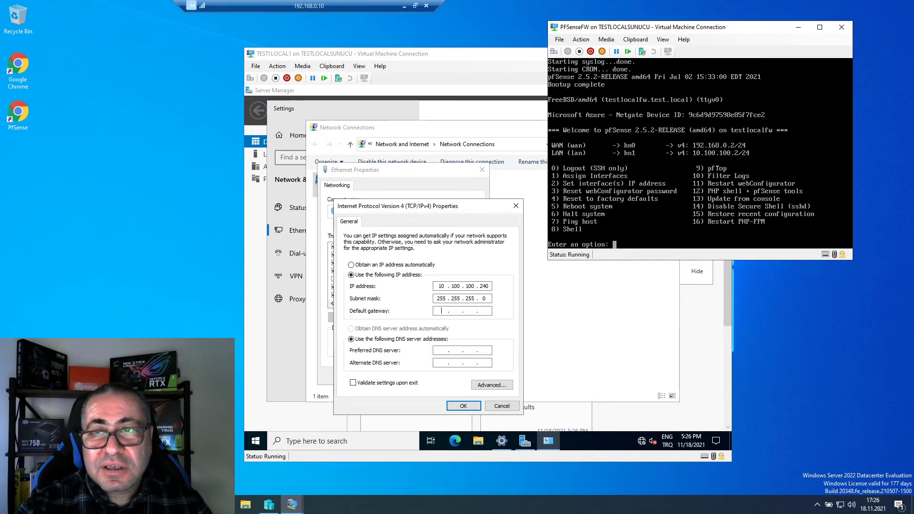
left_click(442, 313)
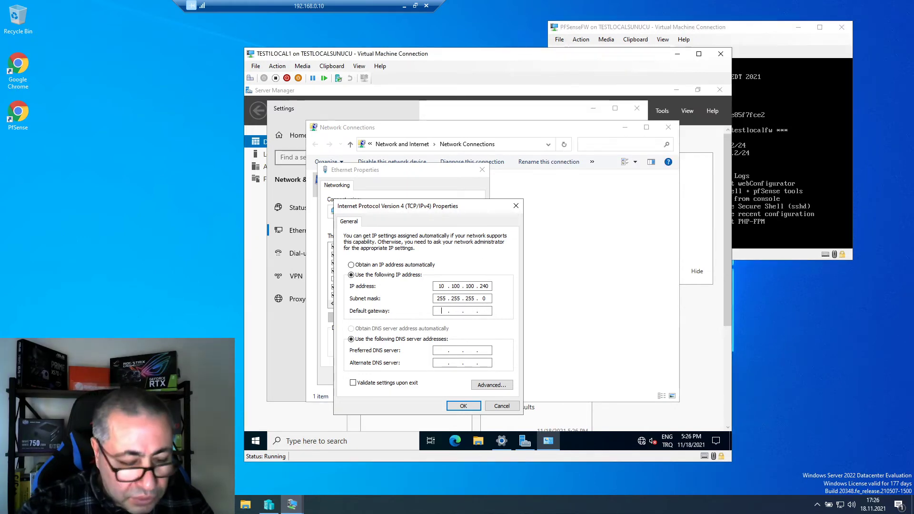
type("10 . 10")
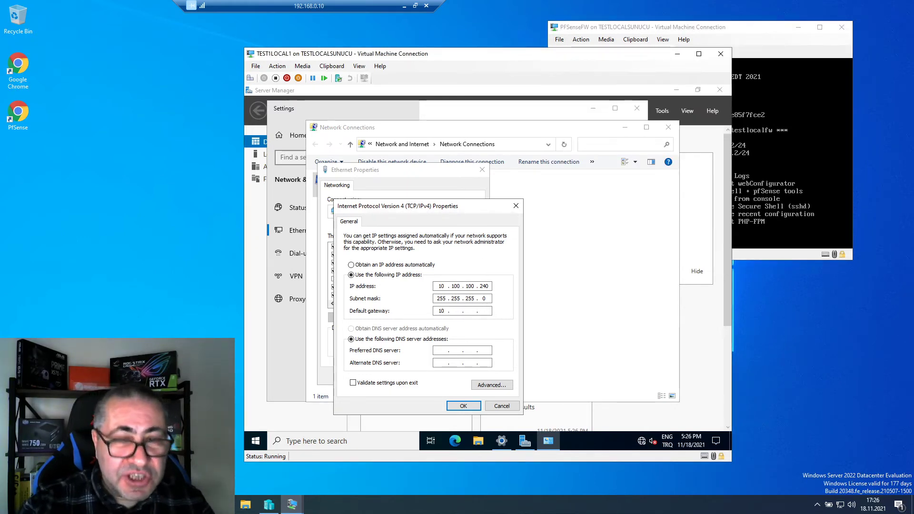
type("0 . 100 . 2")
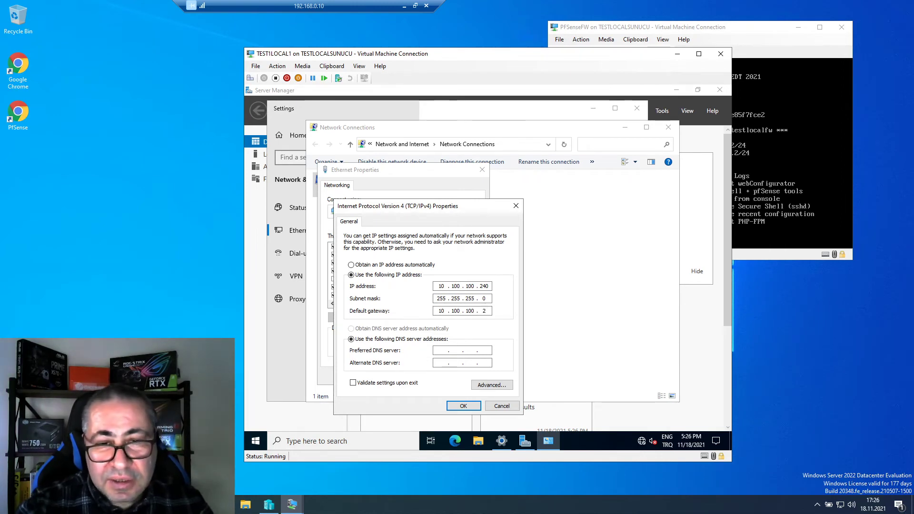
left_click(758, 34)
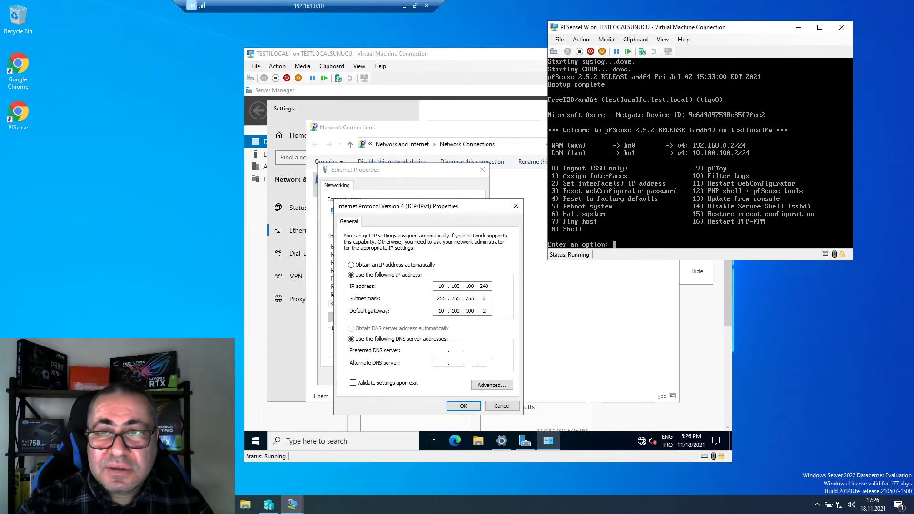
left_click(442, 352)
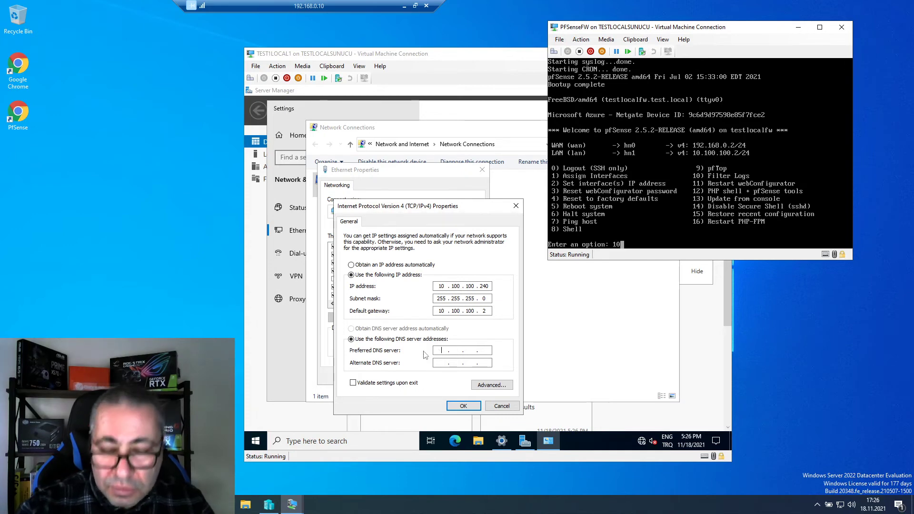
left_click(446, 352)
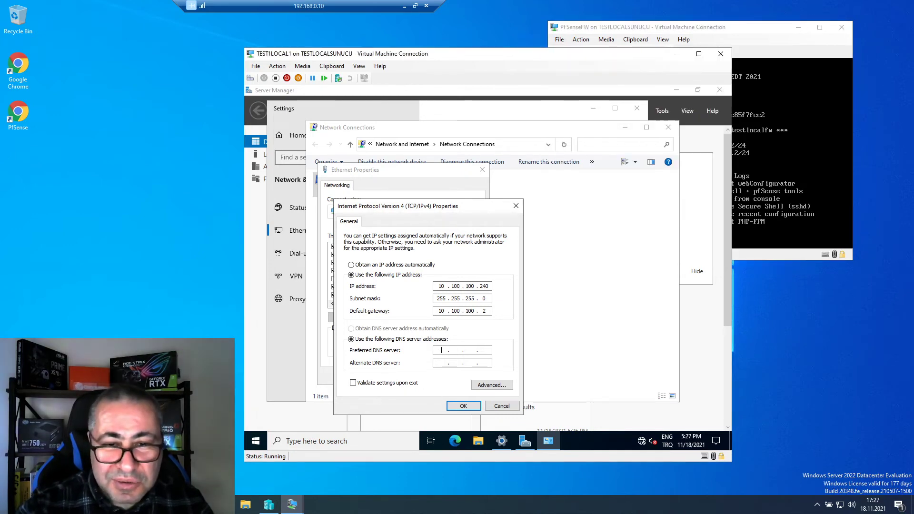
type("10 . ")
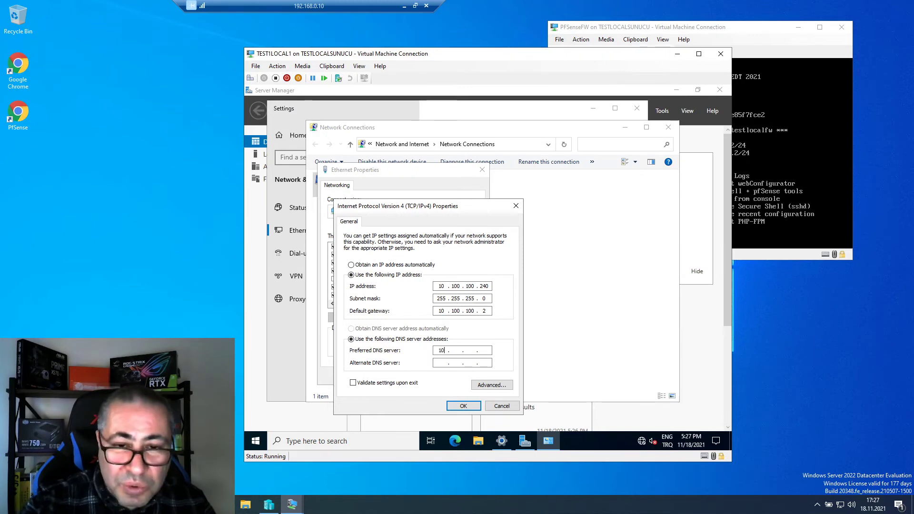
type("100 . 100")
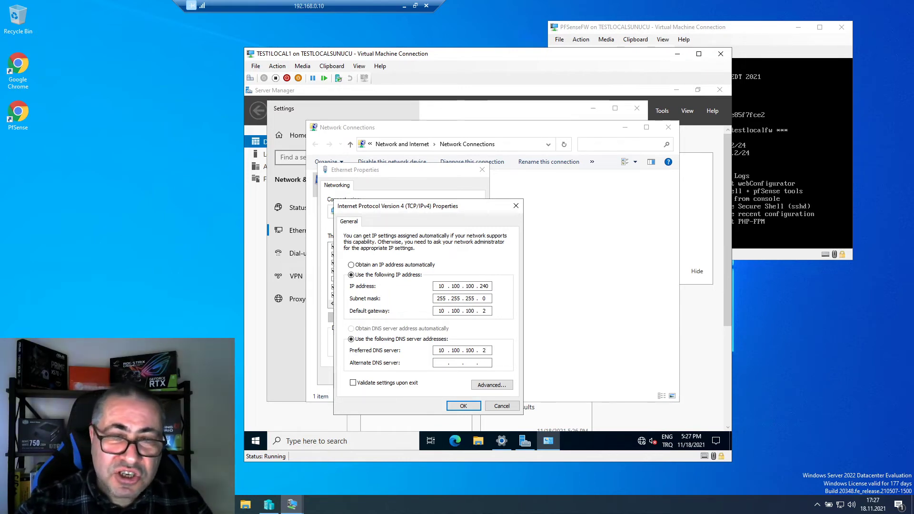
left_click(464, 407)
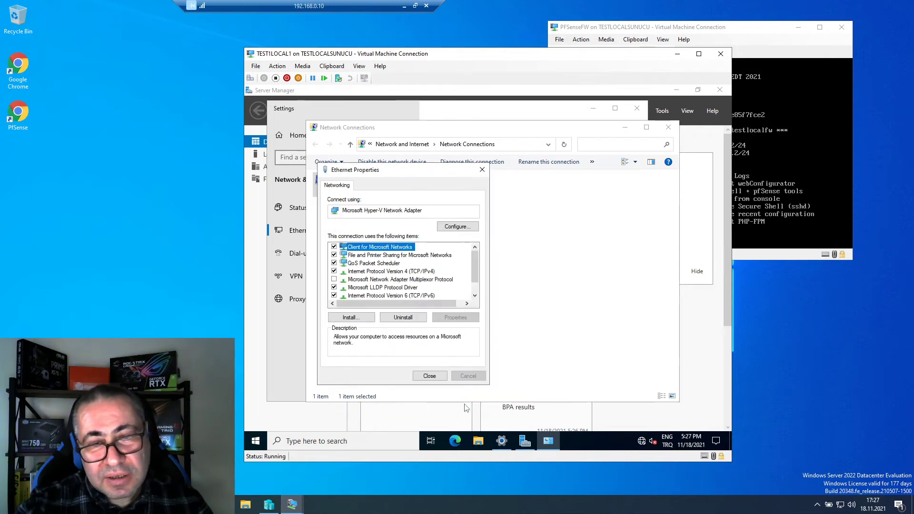
- Close Ethernet Properties, decline network discovery, close the network windows and minimize Server Manager
left_click(436, 380)
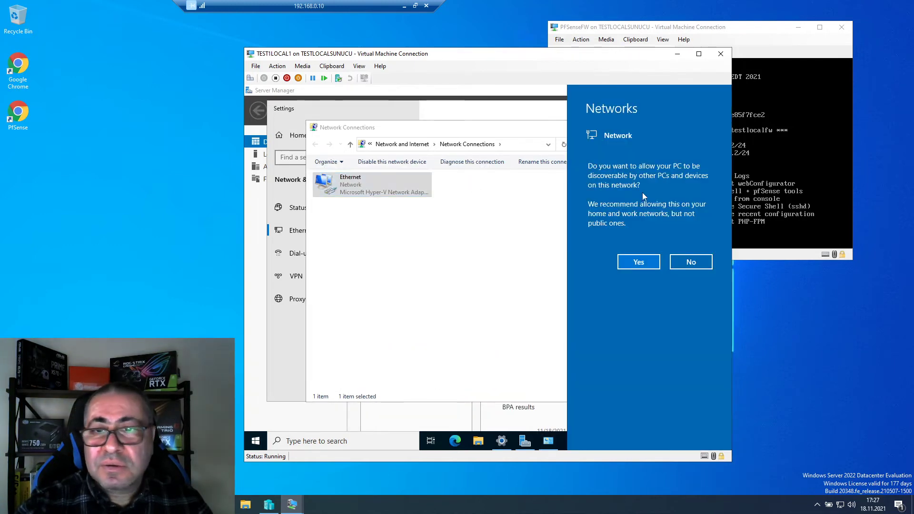
left_click(686, 263)
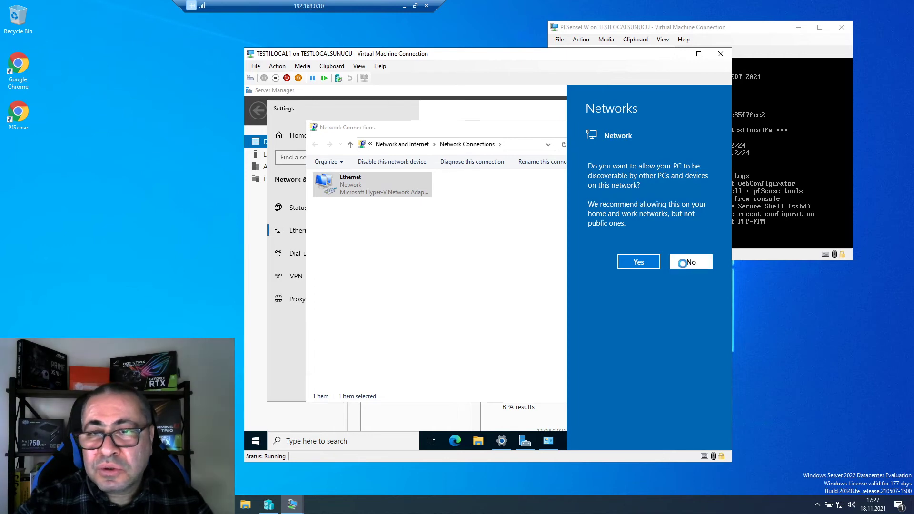
left_click(668, 127)
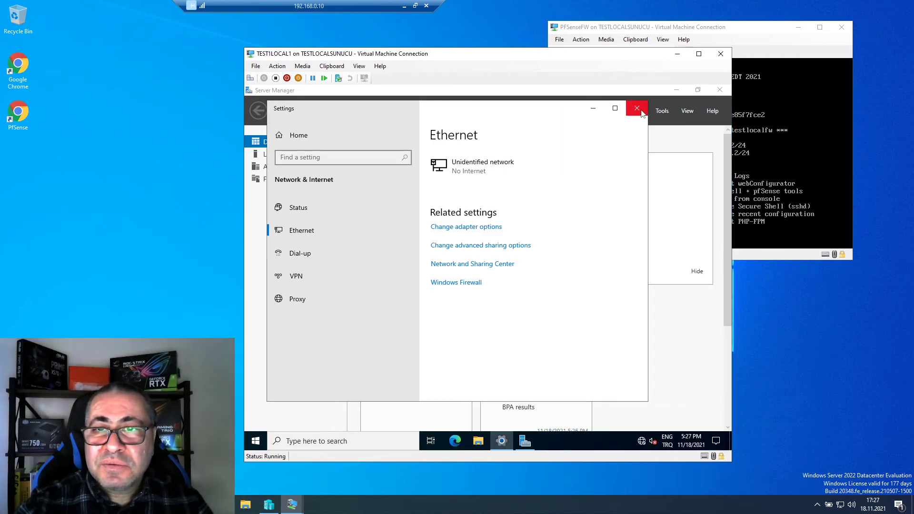
left_click(637, 108)
left_click(677, 90)
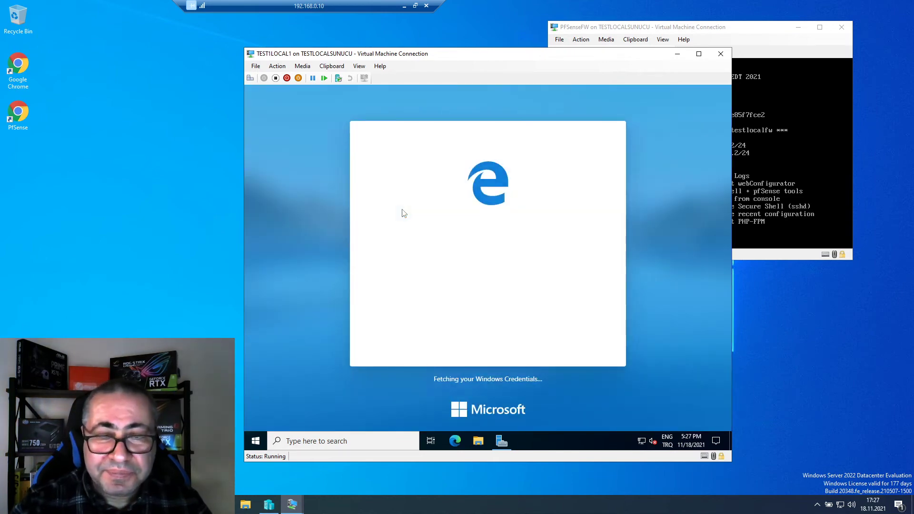
- Complete Edge's first-run setup and continue without signing in
mouse_move(640, 444)
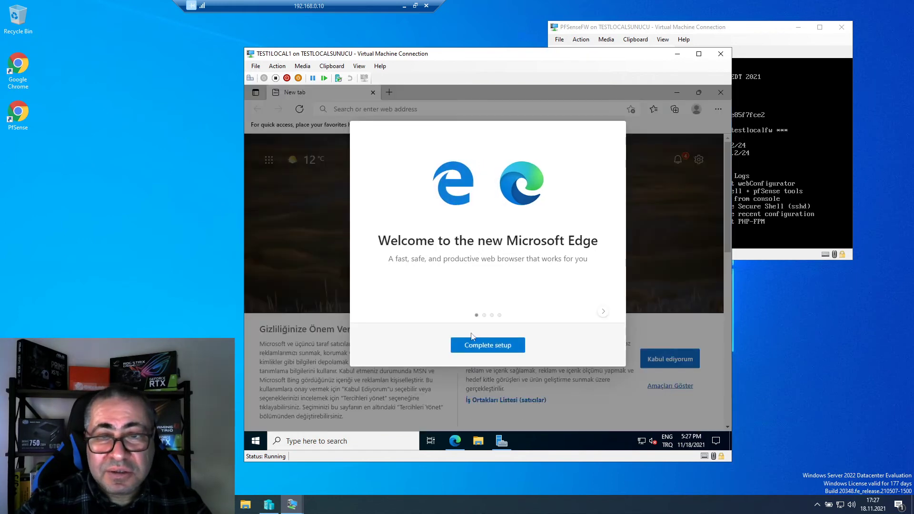
left_click(489, 347)
left_click(590, 352)
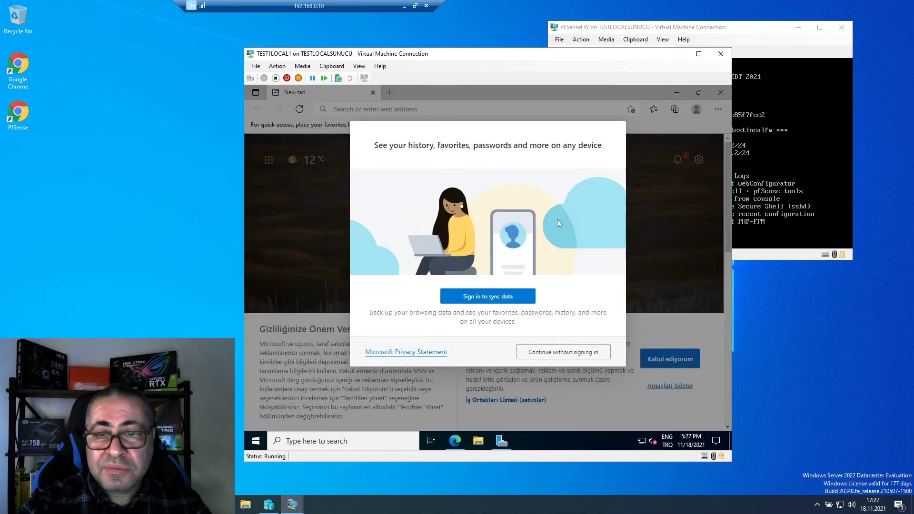
left_click(563, 351)
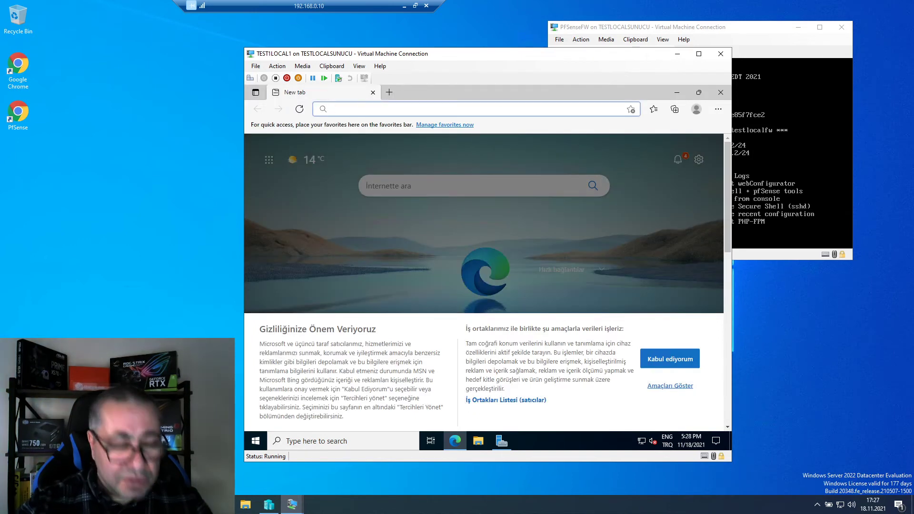
type("www.")
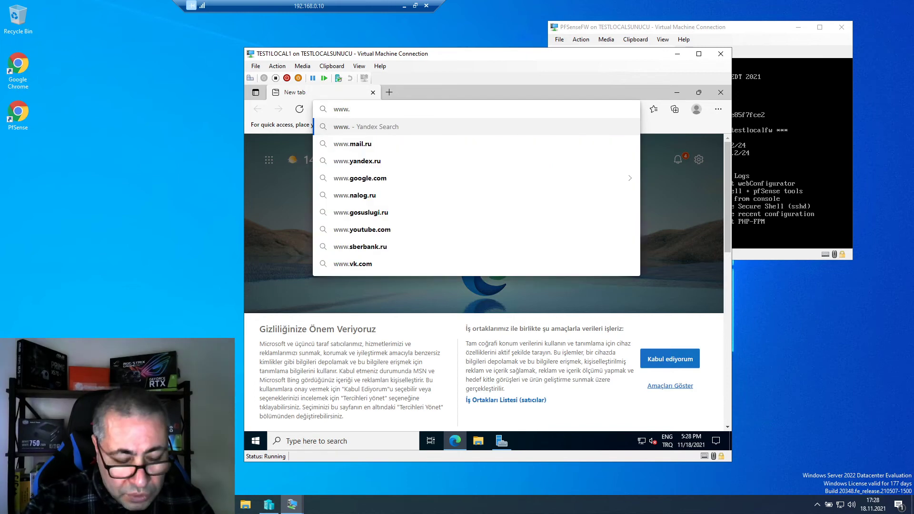
type("google.com")
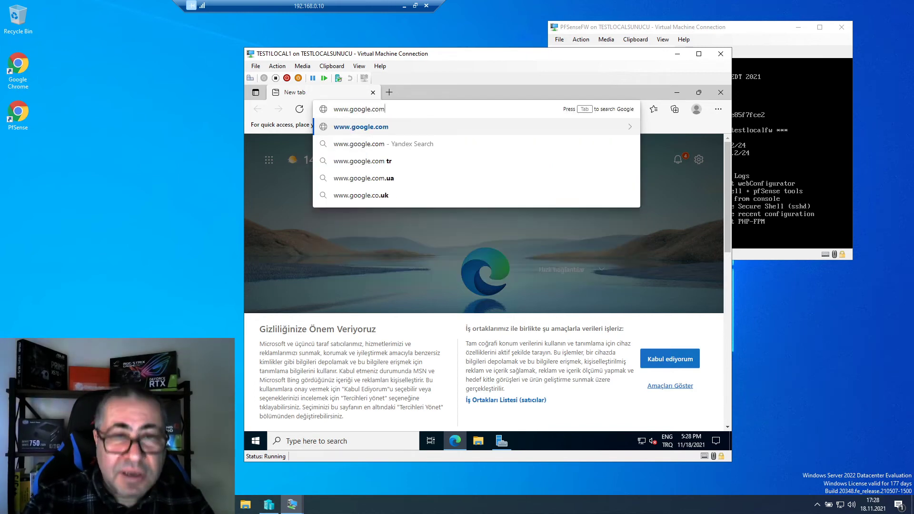
key("Return")
left_click(506, 400)
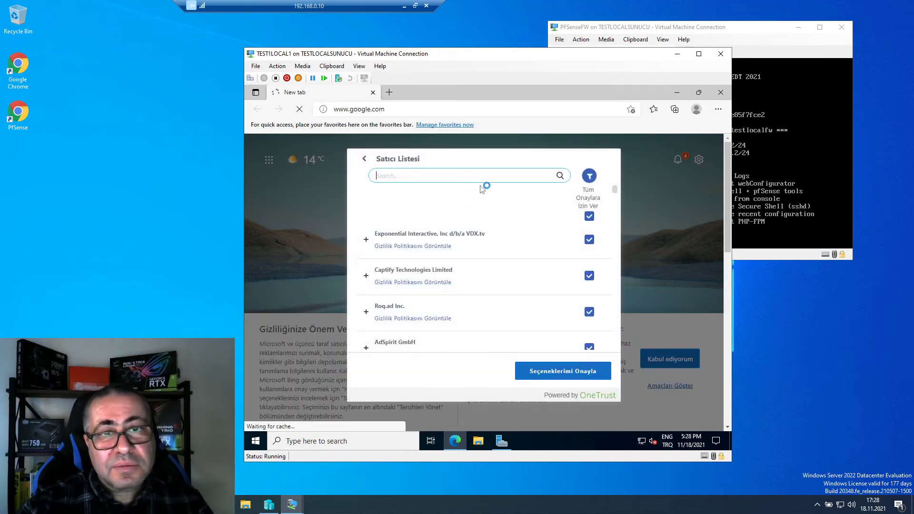
left_click(561, 355)
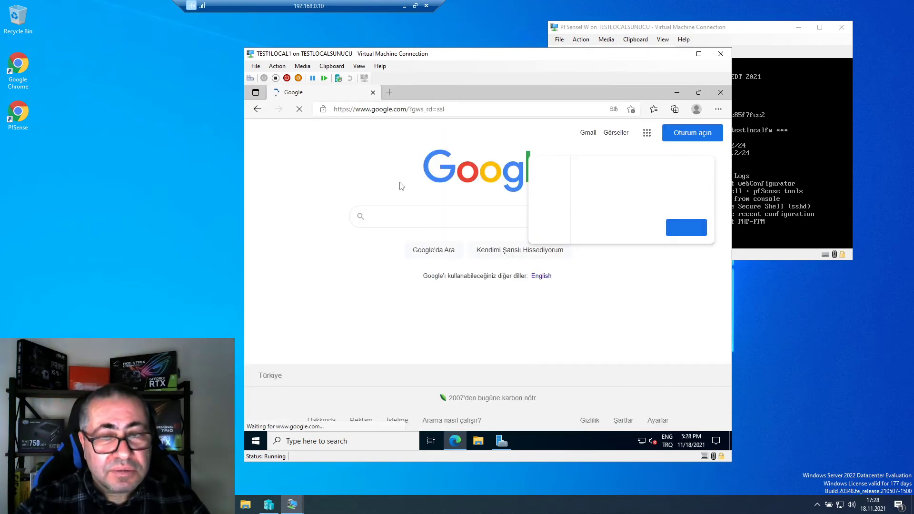
left_click(628, 227)
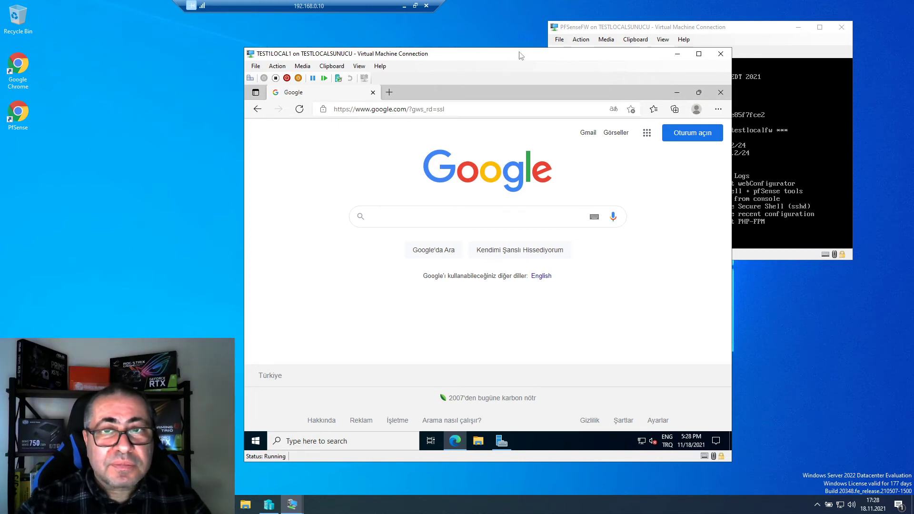
left_click(428, 110)
type("ww")
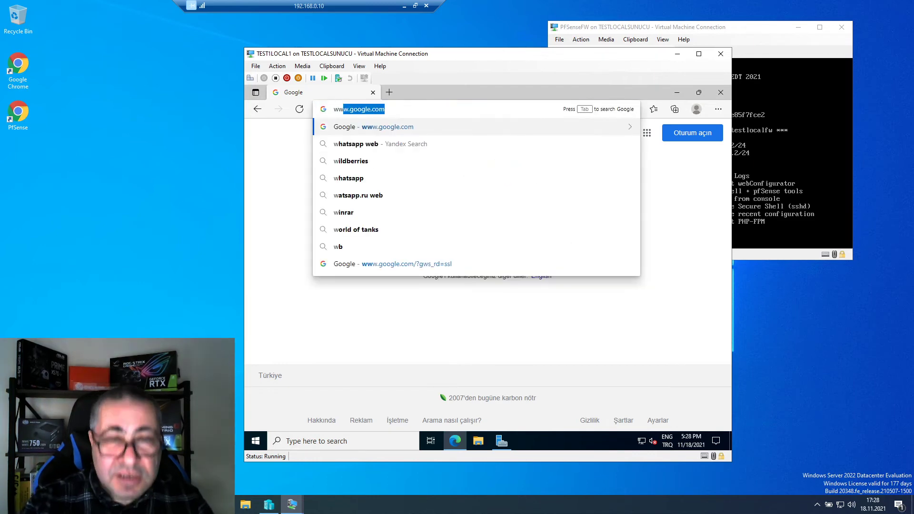
type("w.")
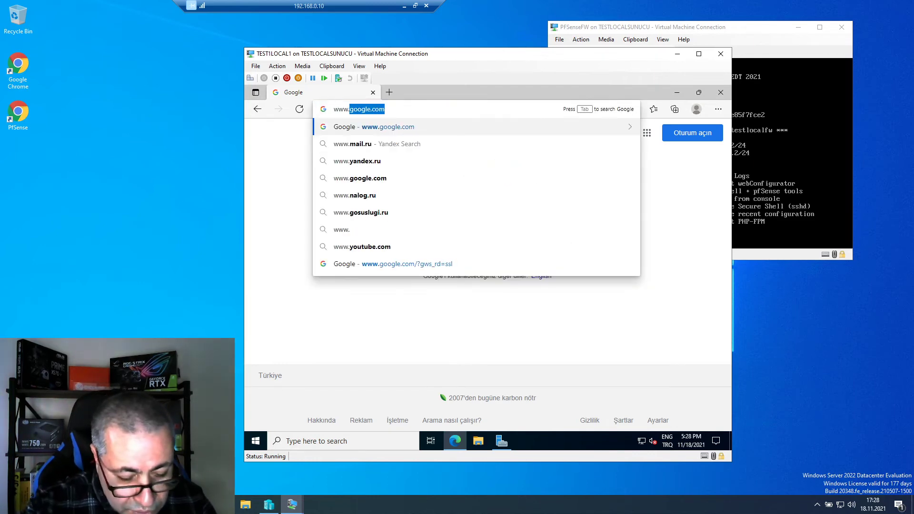
type("mic")
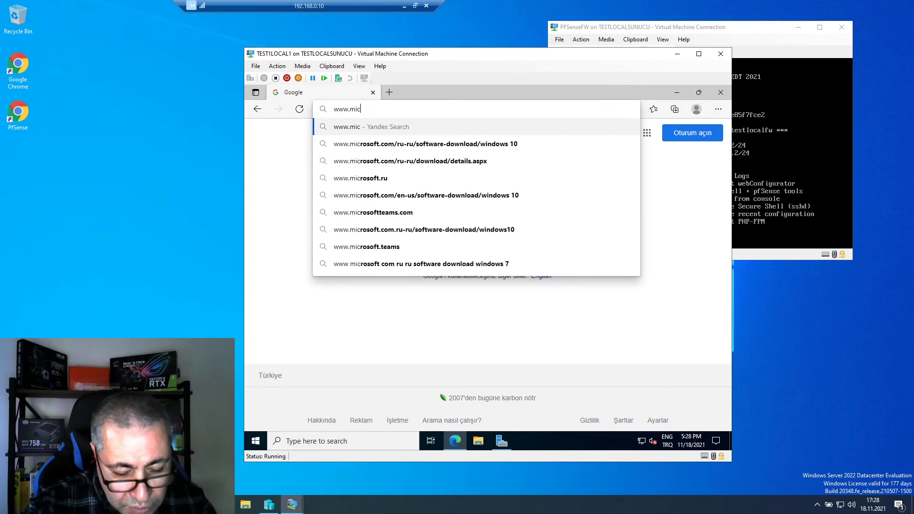
type("rosoft.com")
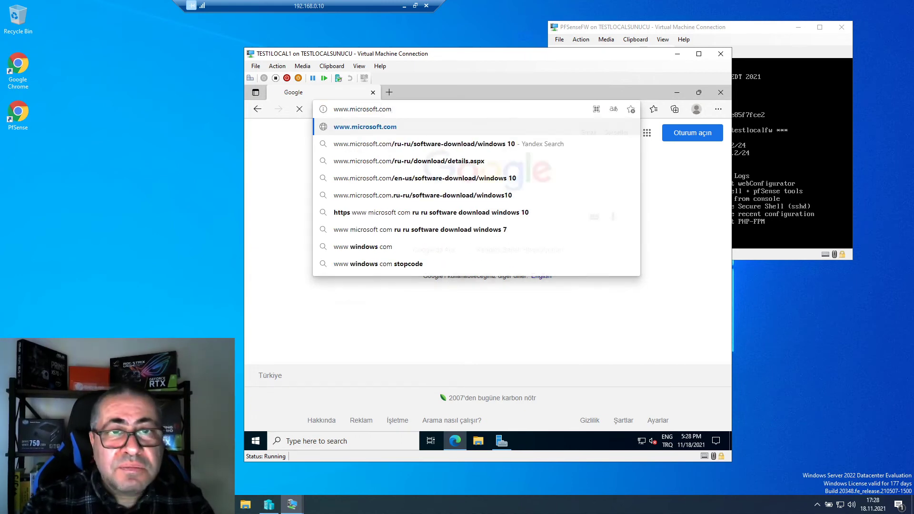
key("Return")
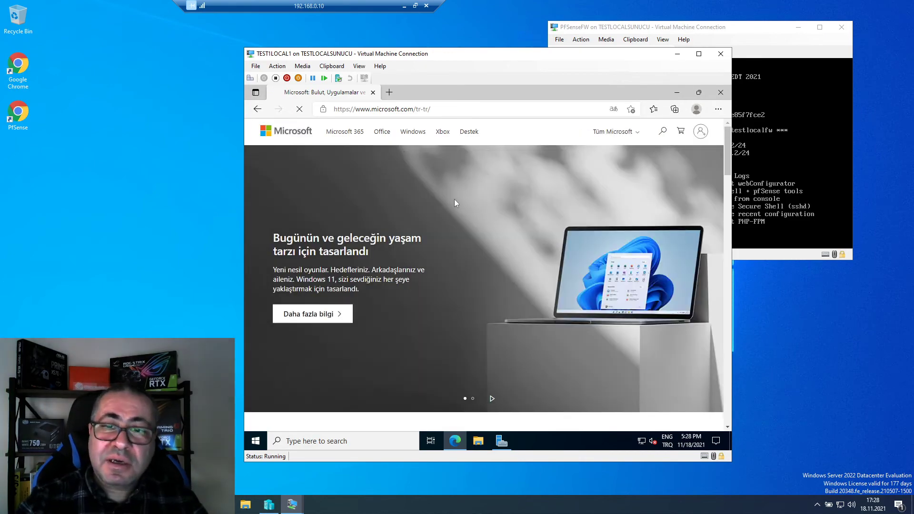
scroll(456, 204, "down", 5)
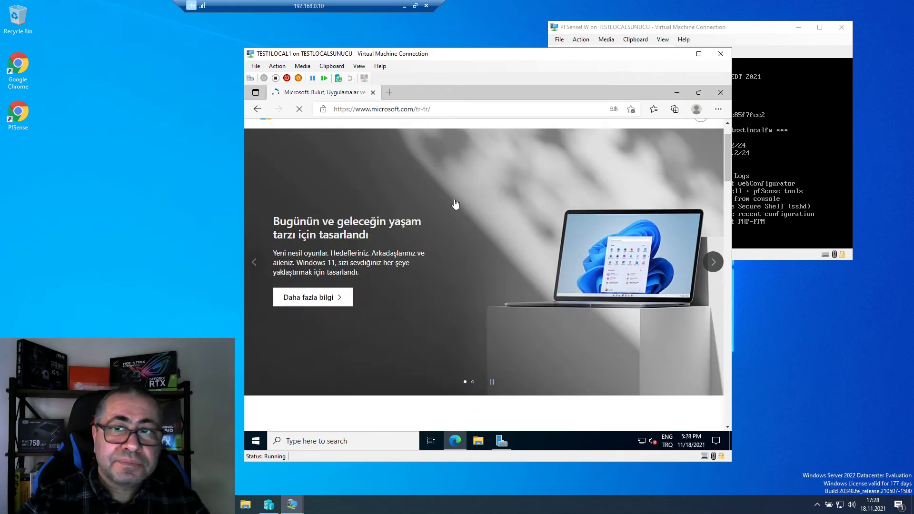
scroll(456, 204, "up", 5)
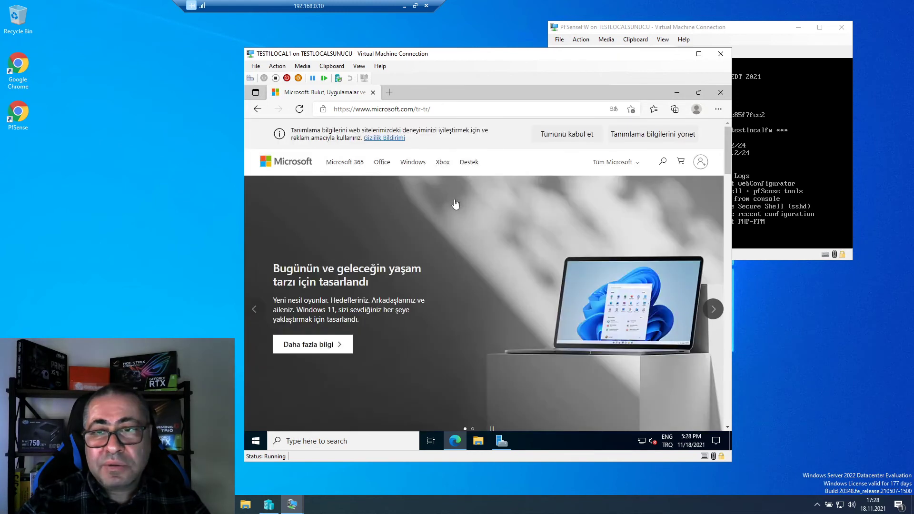
left_click(721, 94)
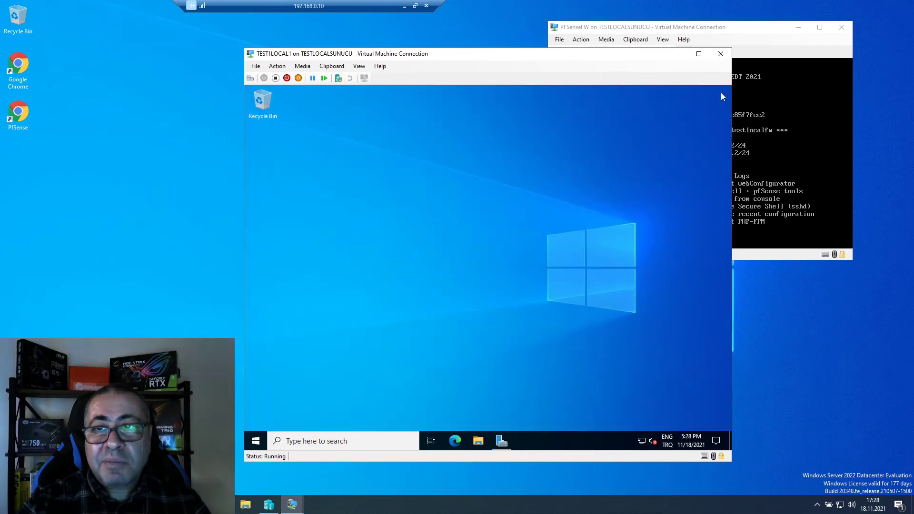
- Move the VM window left and expand the action center's quick action tiles
left_click_drag(584, 59, 501, 56)
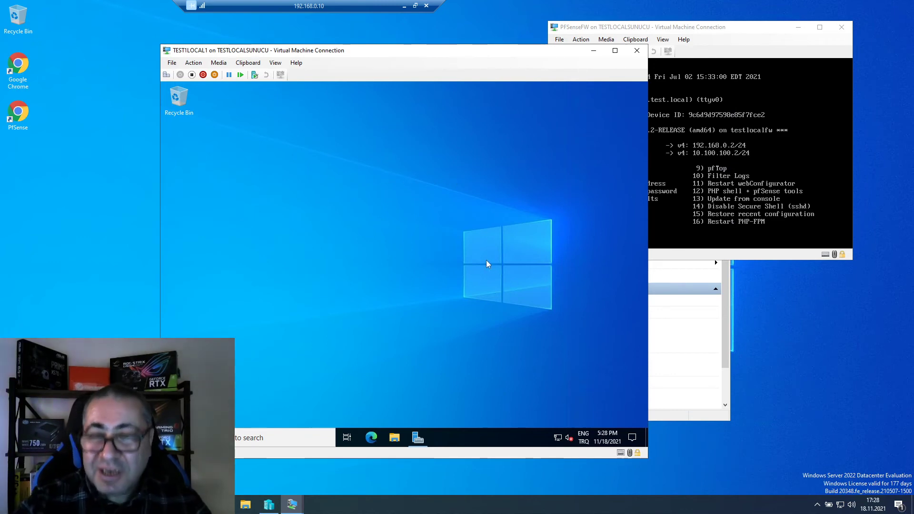
left_click(633, 438)
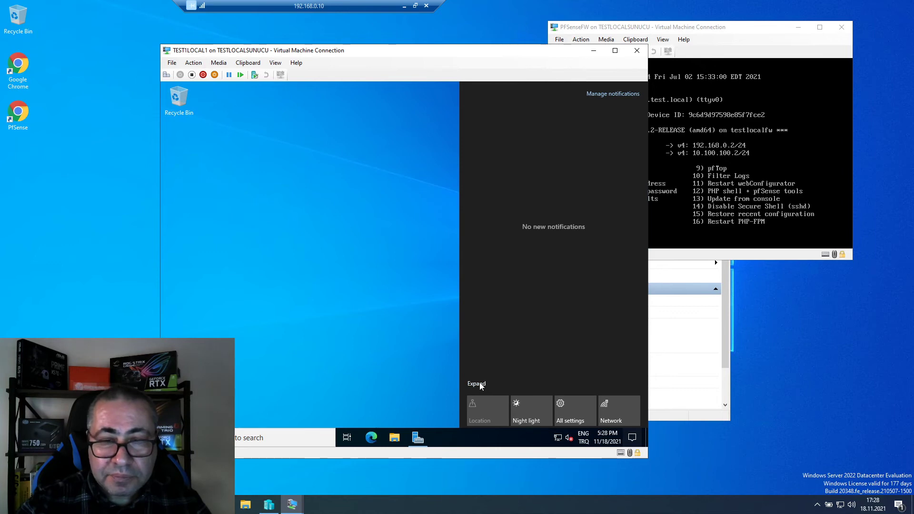
left_click(477, 384)
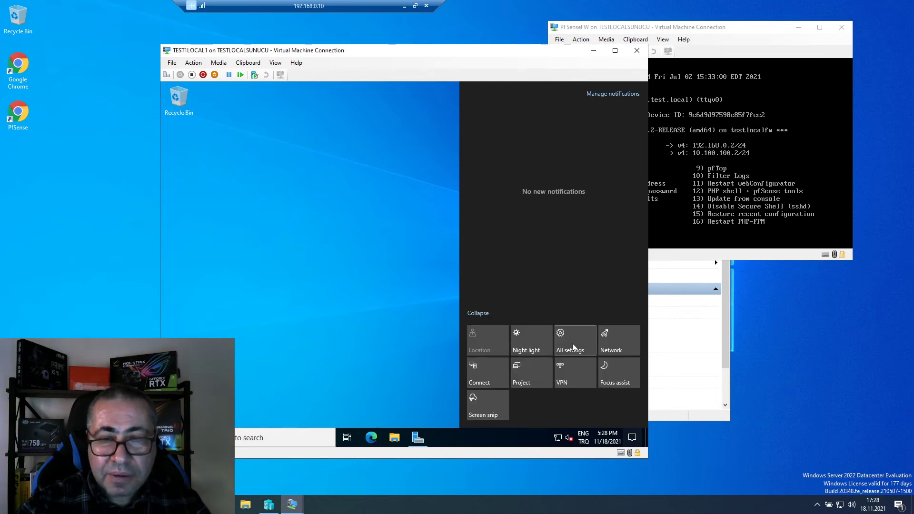
left_click(573, 348)
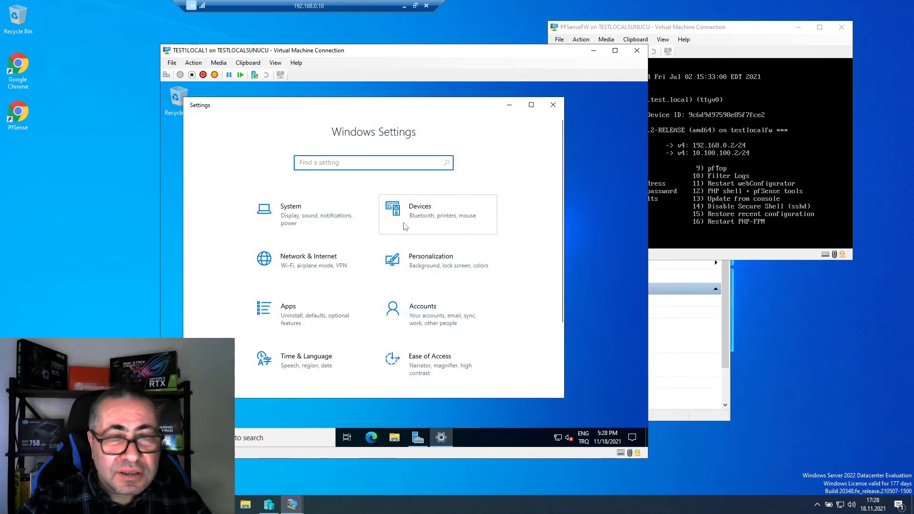
- Browse the Region page's format list without changing it, then go to the Language page
scroll(402, 229, "down", 3)
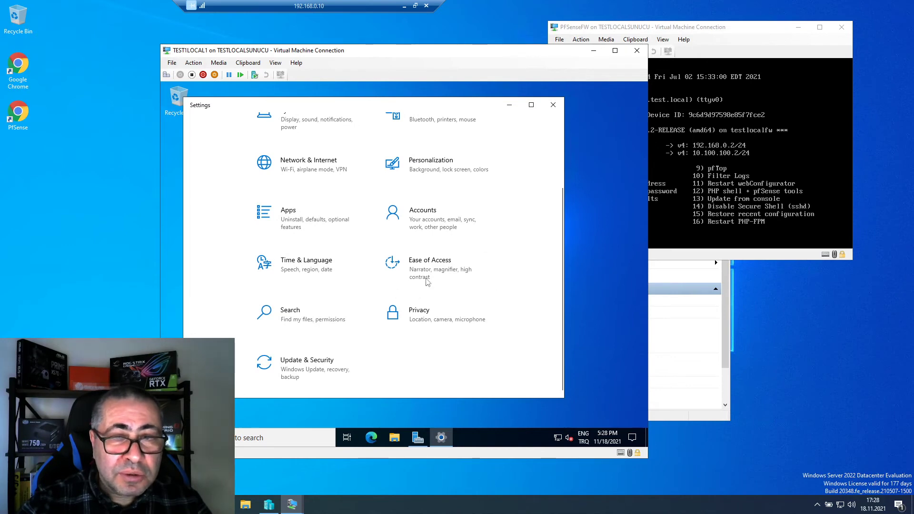
left_click(298, 259)
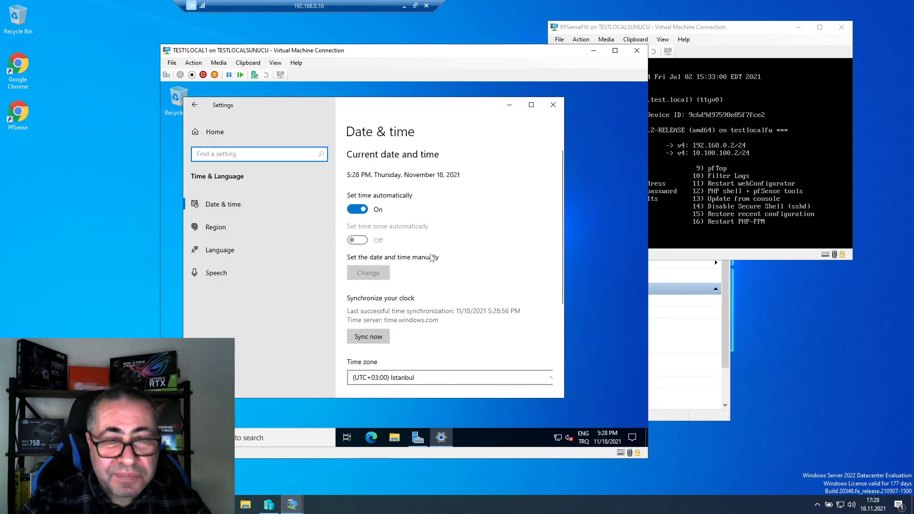
scroll(447, 341, "down", 2)
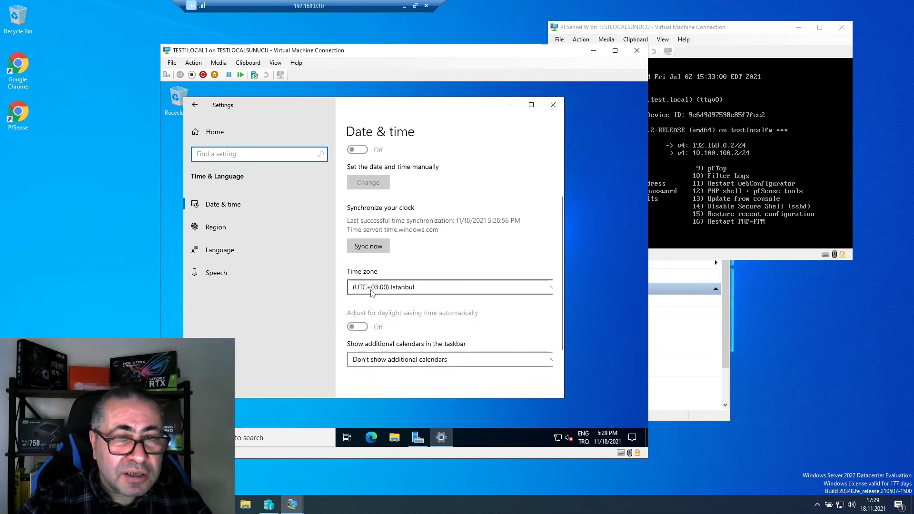
scroll(436, 266, "up", 2)
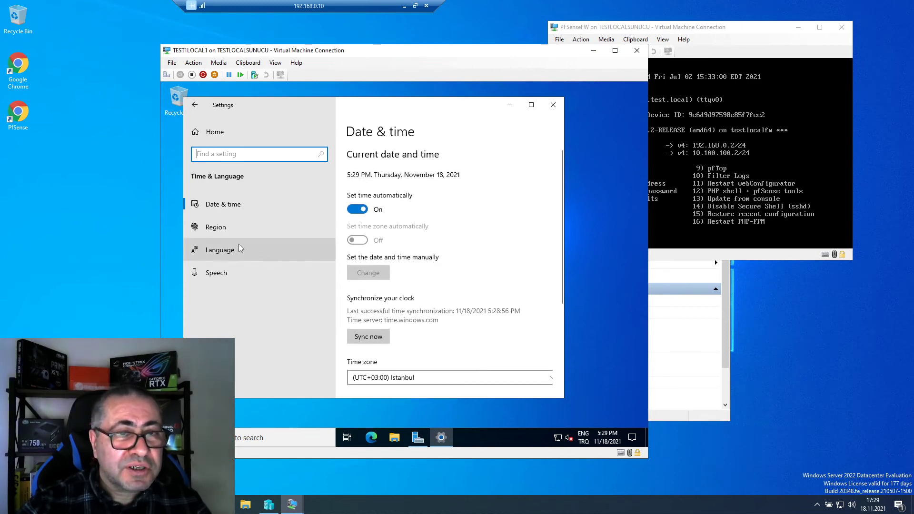
left_click(218, 231)
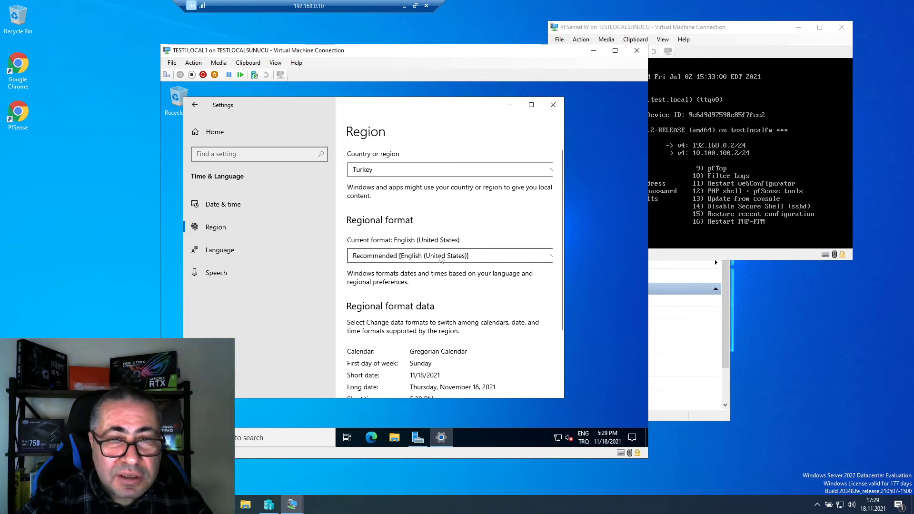
left_click(433, 259)
scroll(440, 271, "down", 20)
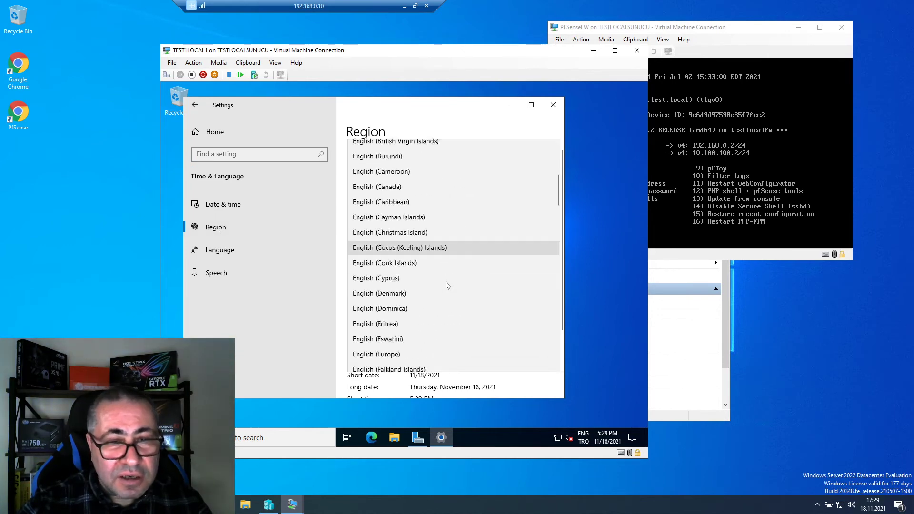
scroll(448, 286, "down", 10)
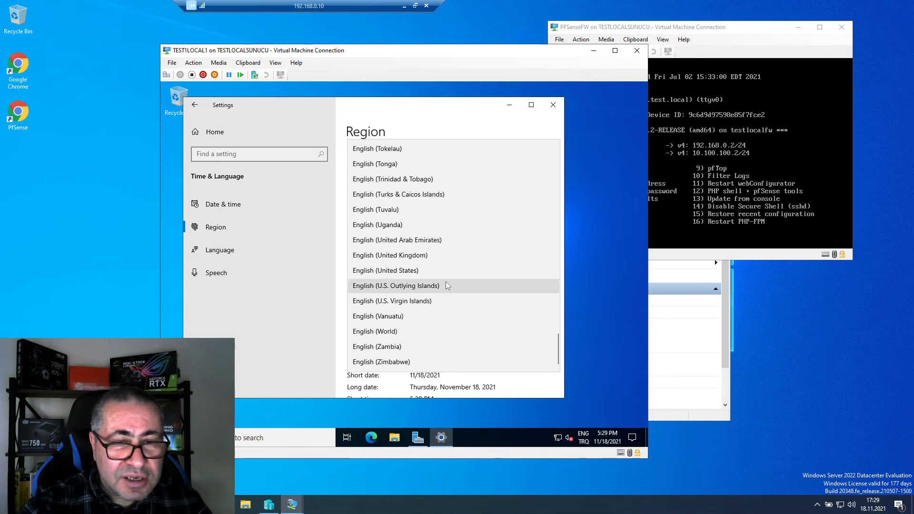
left_click(230, 237)
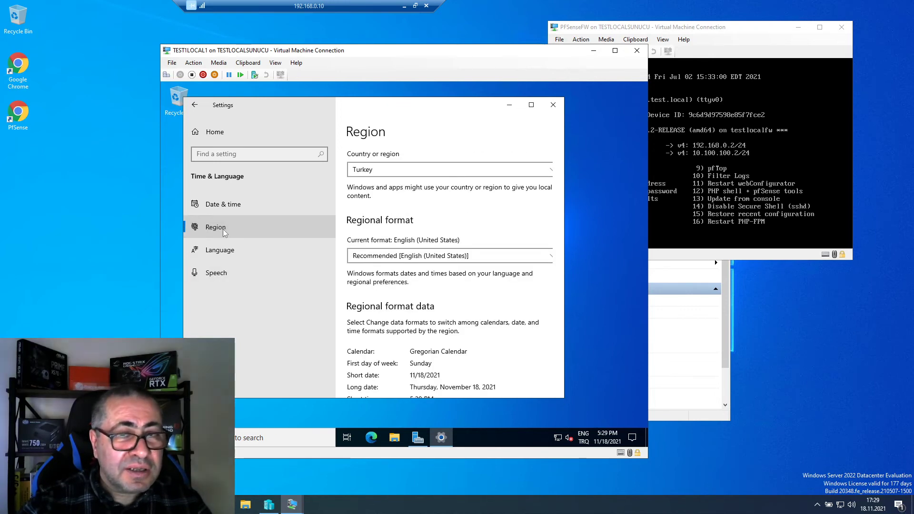
scroll(480, 302, "down", 2)
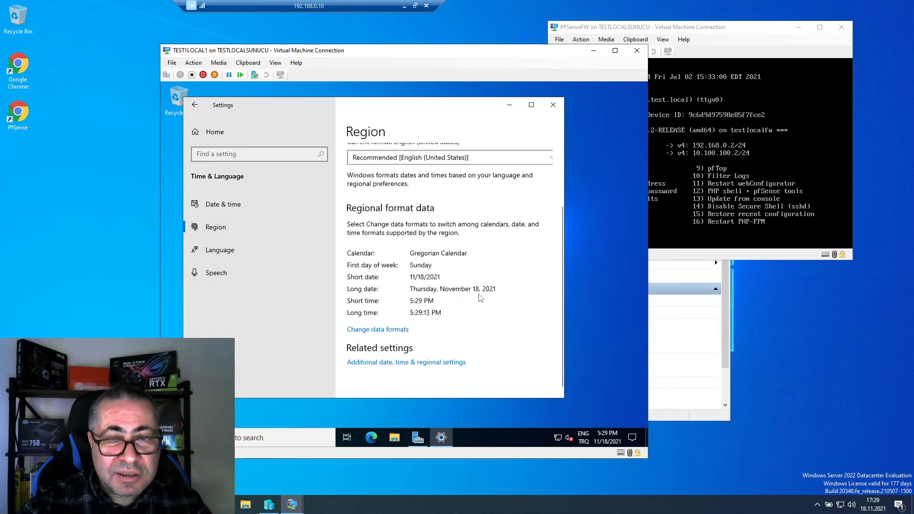
left_click(215, 250)
scroll(455, 280, "down", 1)
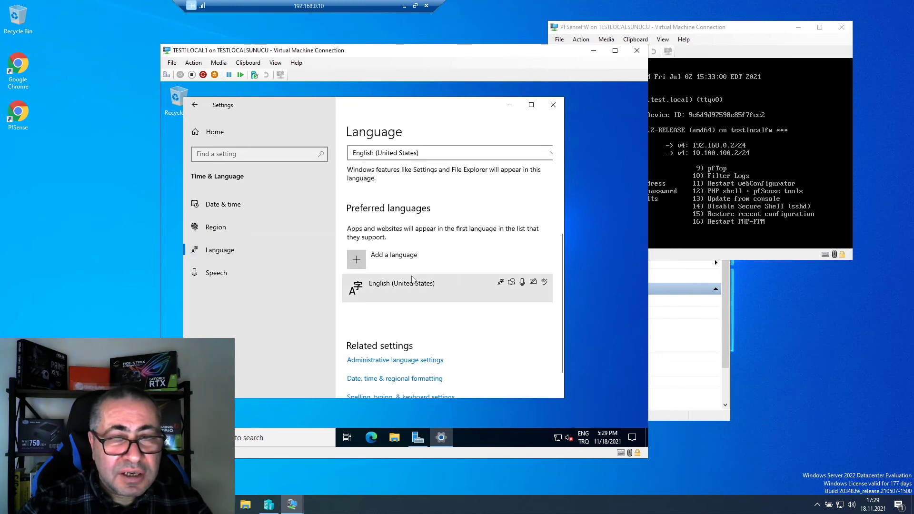
- Search 'tur' and install Türkçe (Turkish) with its default language features
left_click(358, 260)
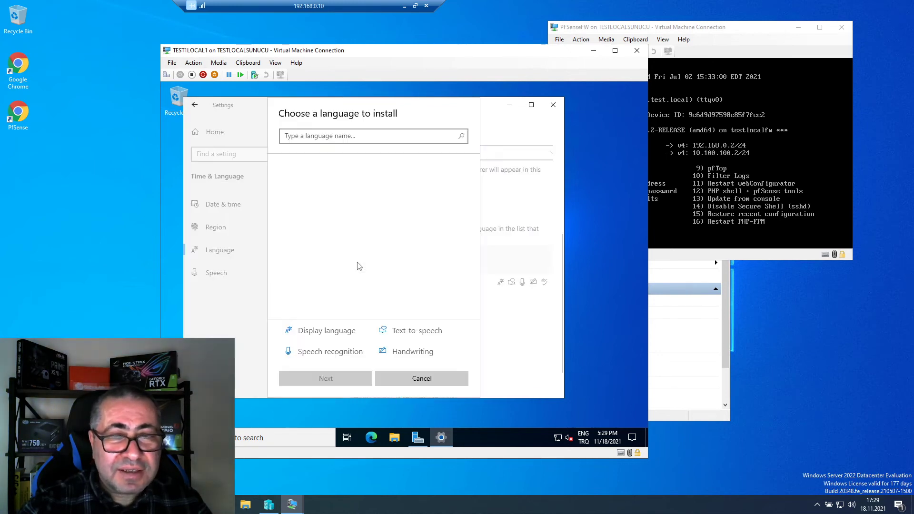
type("tur")
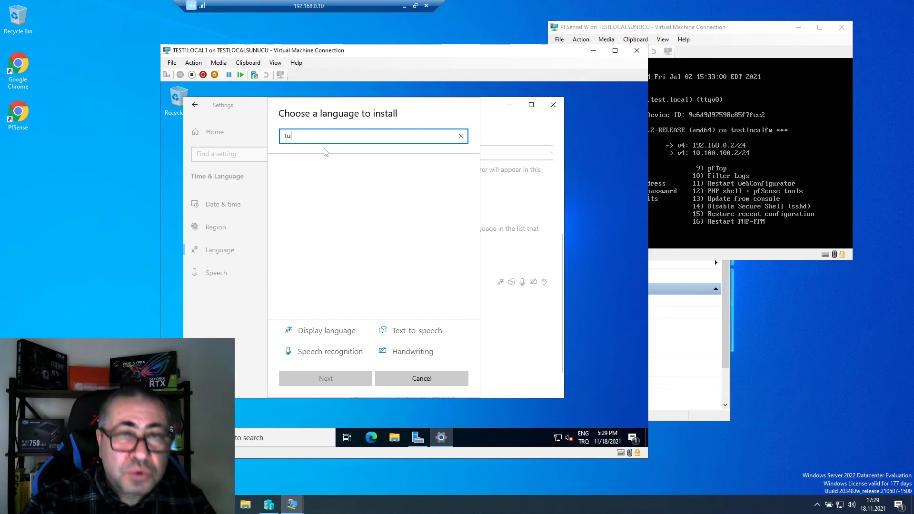
left_click(354, 267)
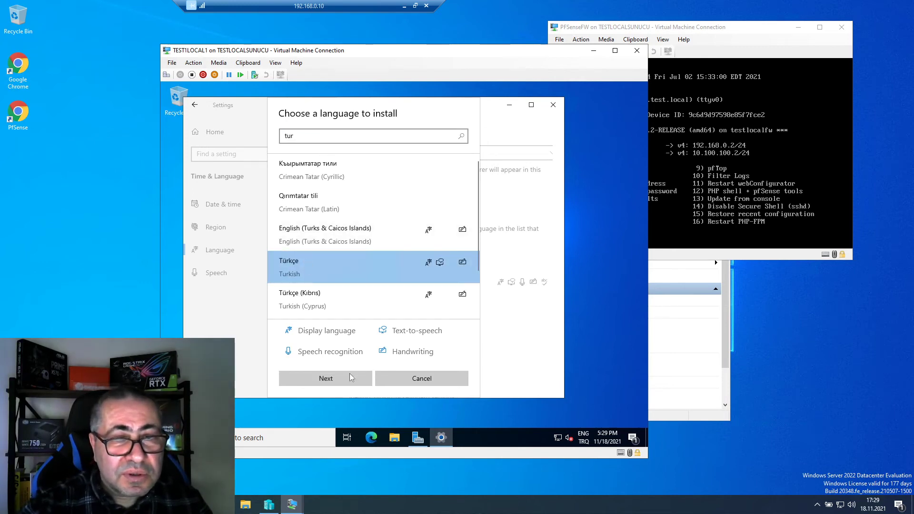
left_click(348, 383)
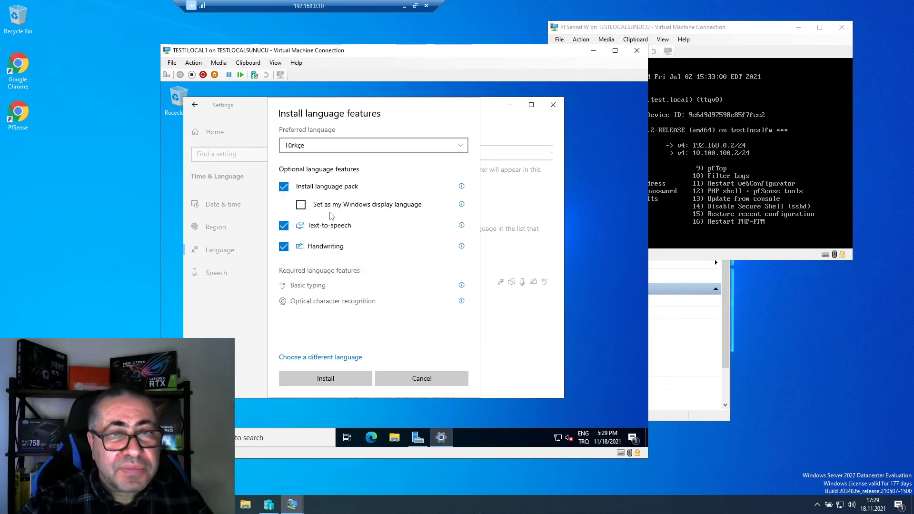
left_click(324, 379)
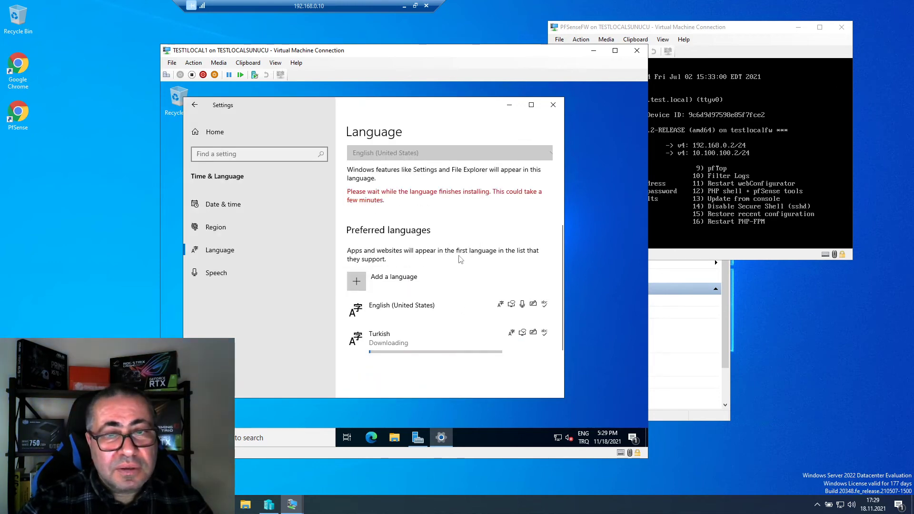
scroll(460, 260, "down", 3)
scroll(460, 259, "up", 4)
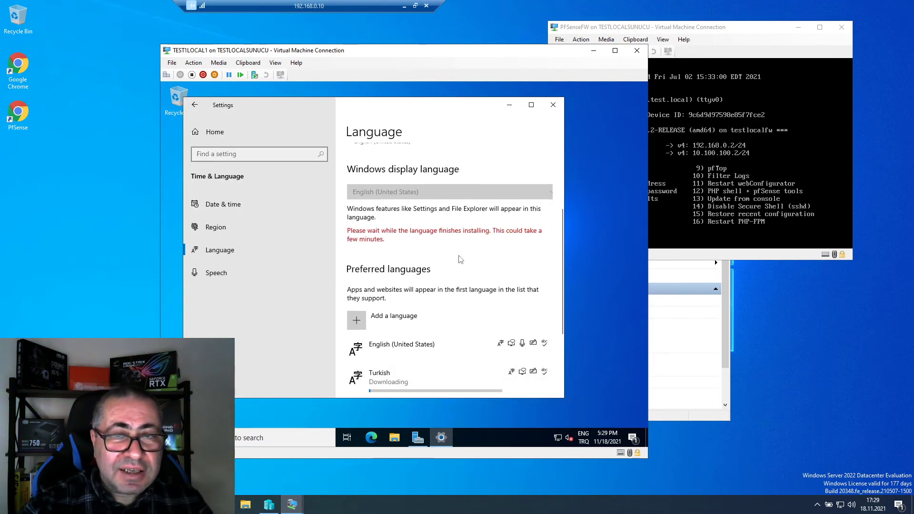
- Choose Turkish (Turkey) from the Regional format list on the Region page
left_click(223, 204)
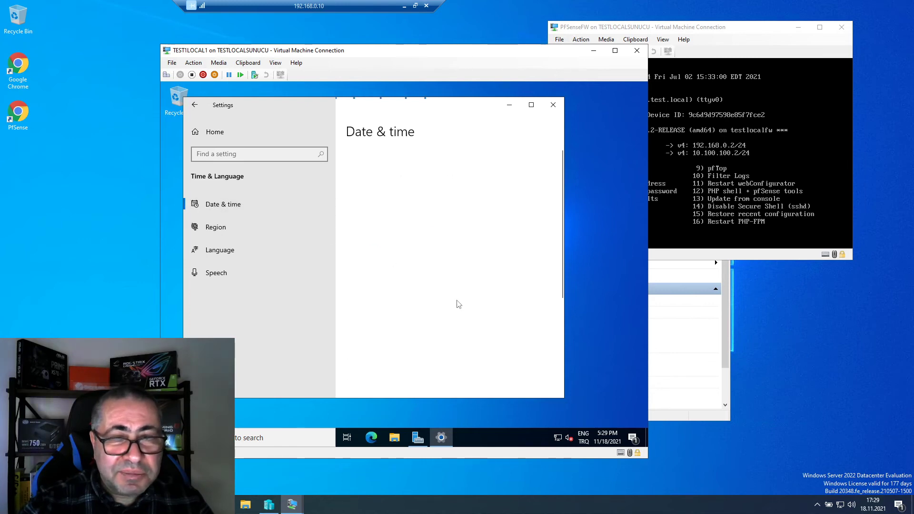
scroll(452, 297, "down", 3)
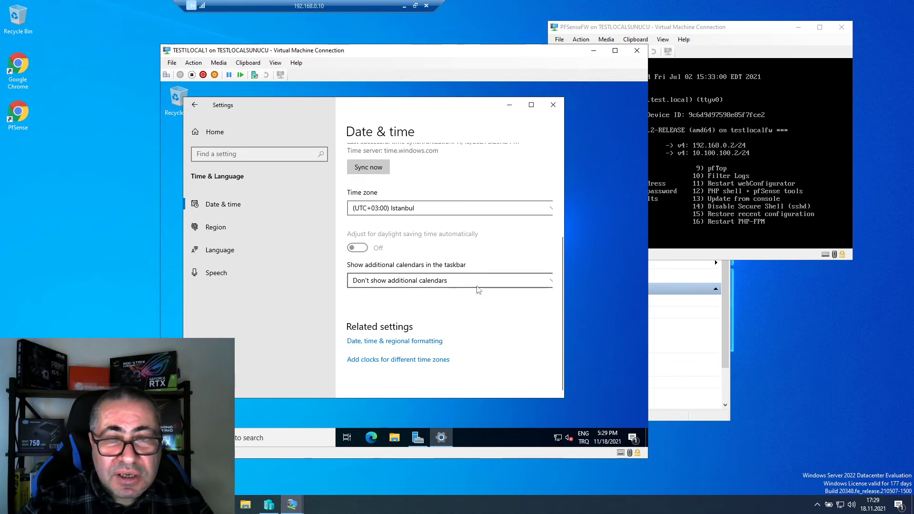
left_click(222, 232)
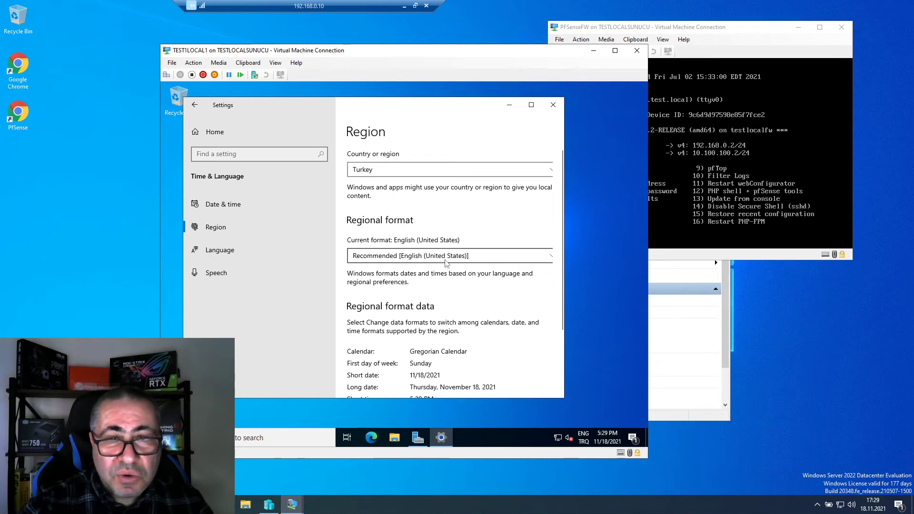
left_click(446, 257)
scroll(451, 271, "down", 15)
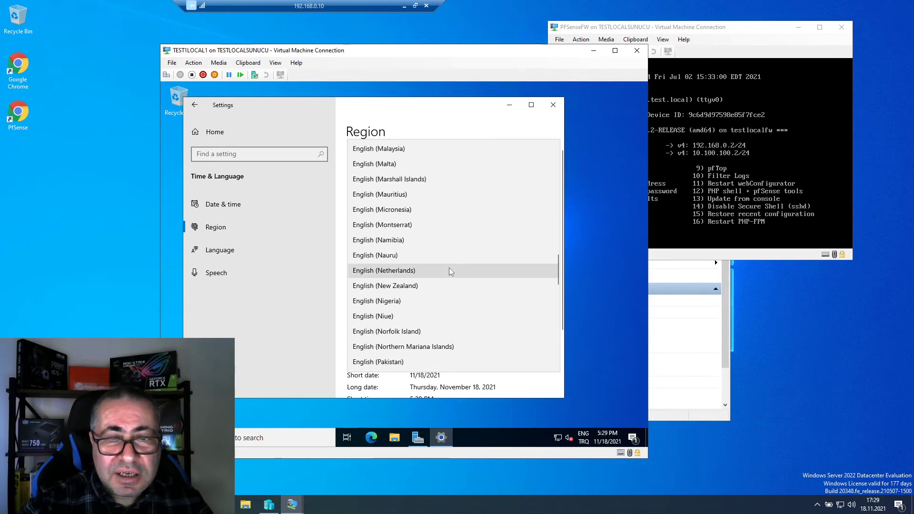
scroll(450, 271, "down", 13)
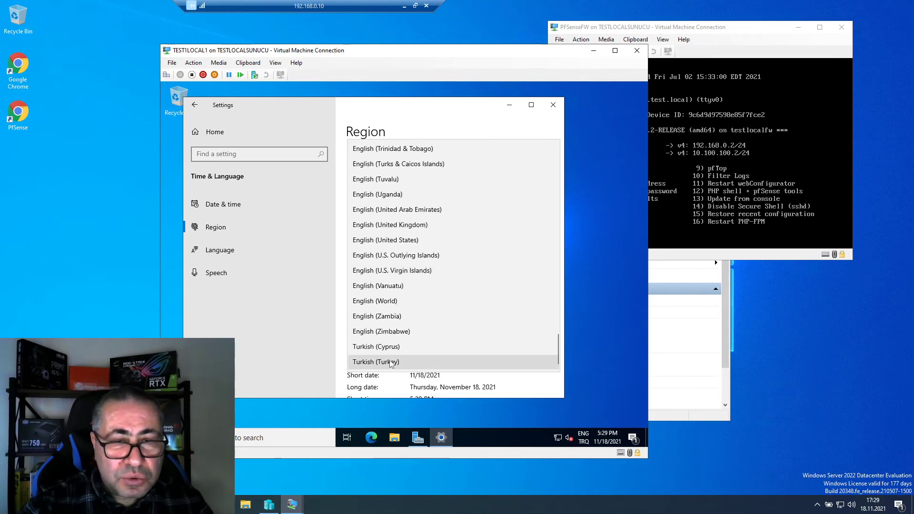
left_click(389, 363)
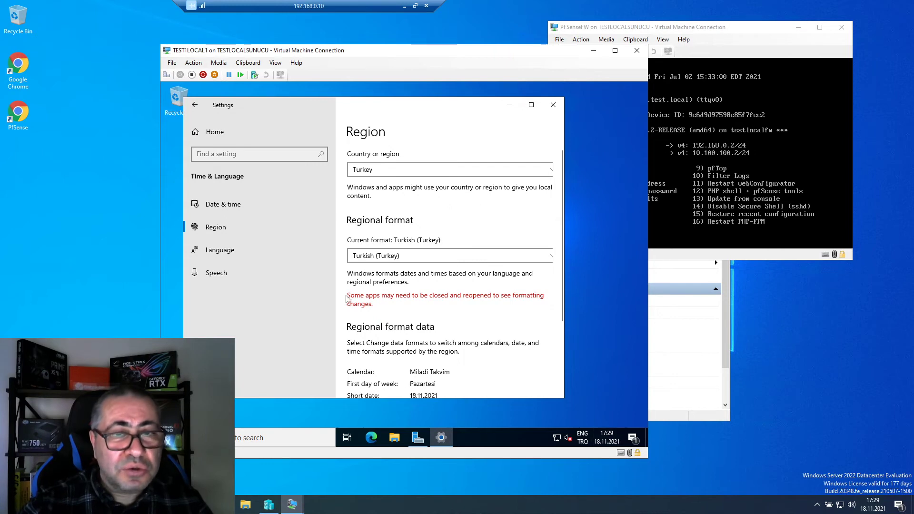
scroll(417, 316, "down", 3)
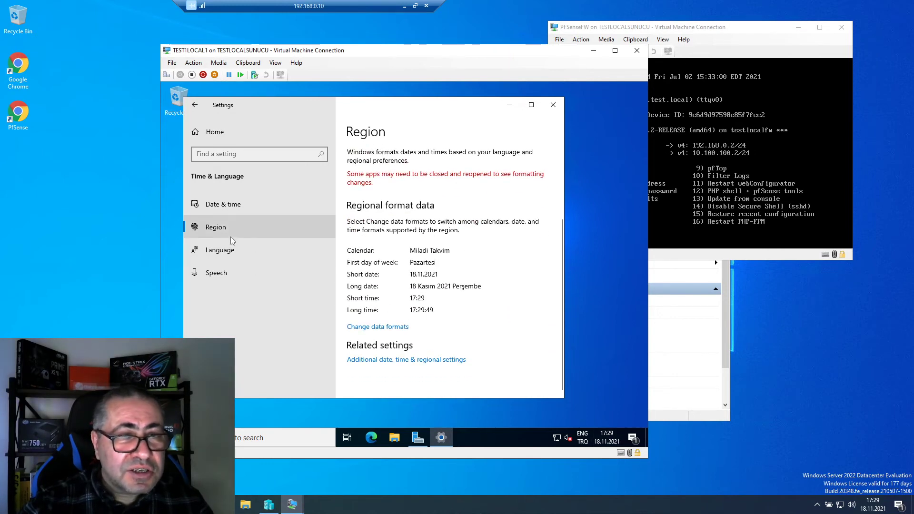
- Check that English (United States) already has the Turkish Q keyboard, then watch the Turkish pack download progress
left_click(221, 250)
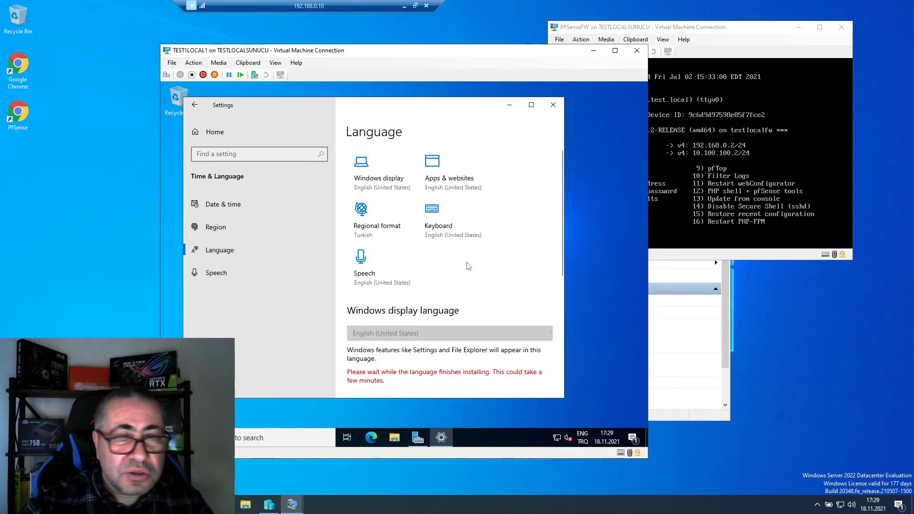
scroll(453, 267, "down", 5)
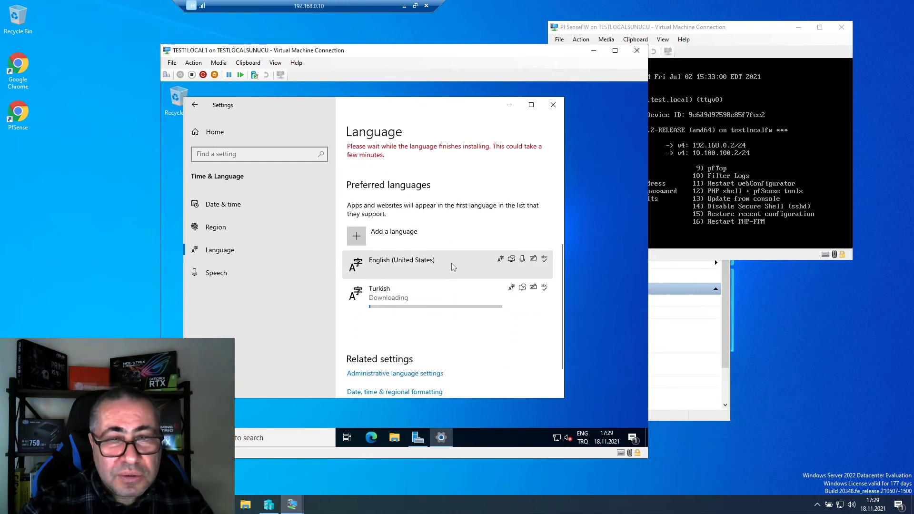
left_click(419, 270)
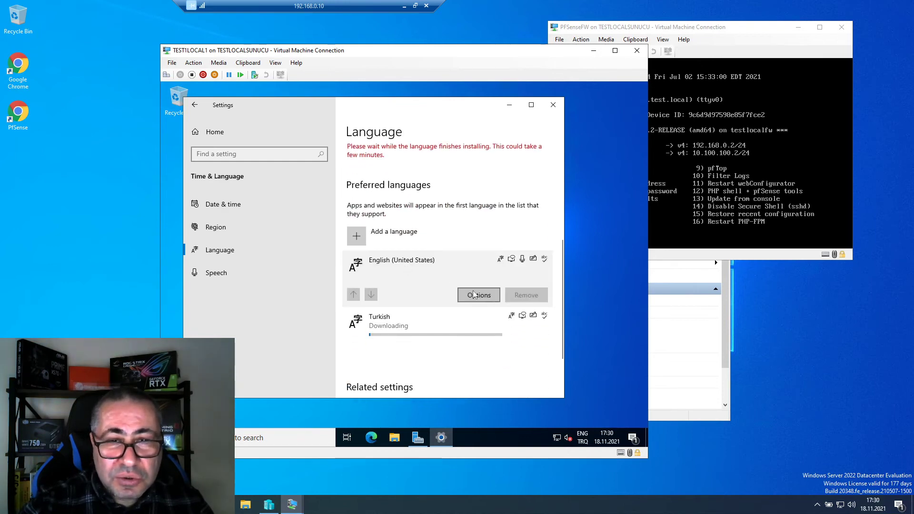
left_click(478, 297)
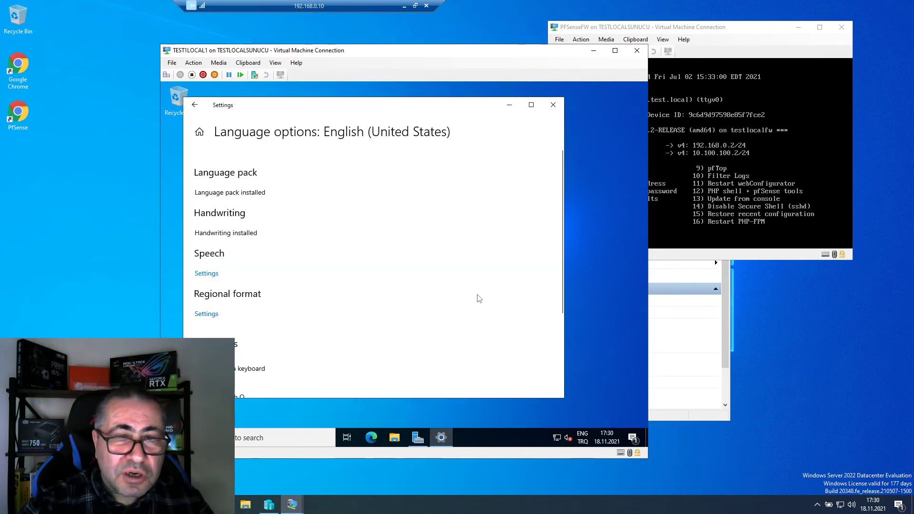
scroll(266, 308, "down", 3)
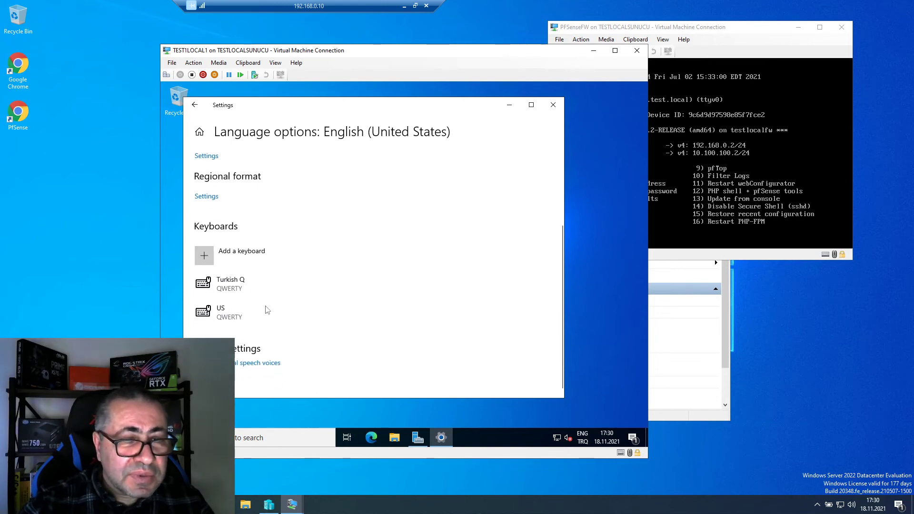
left_click(195, 106)
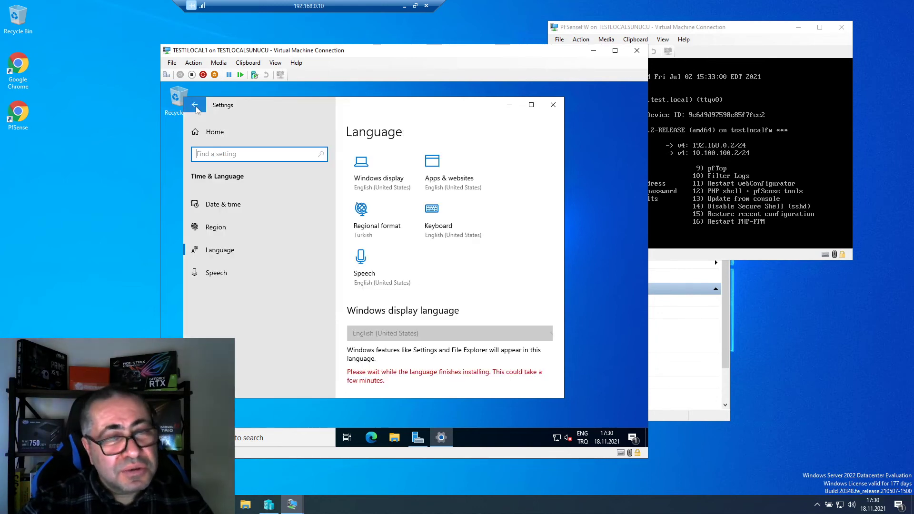
scroll(421, 280, "down", 5)
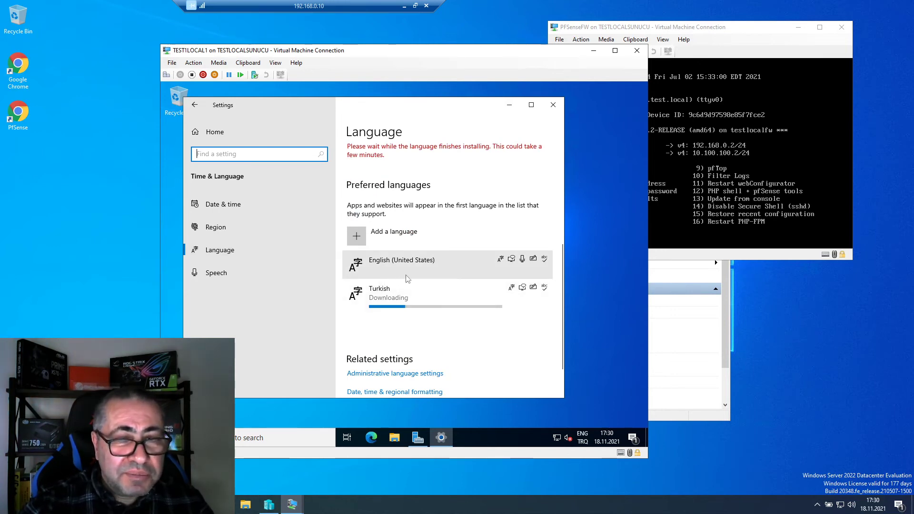
scroll(438, 299, "down", 1)
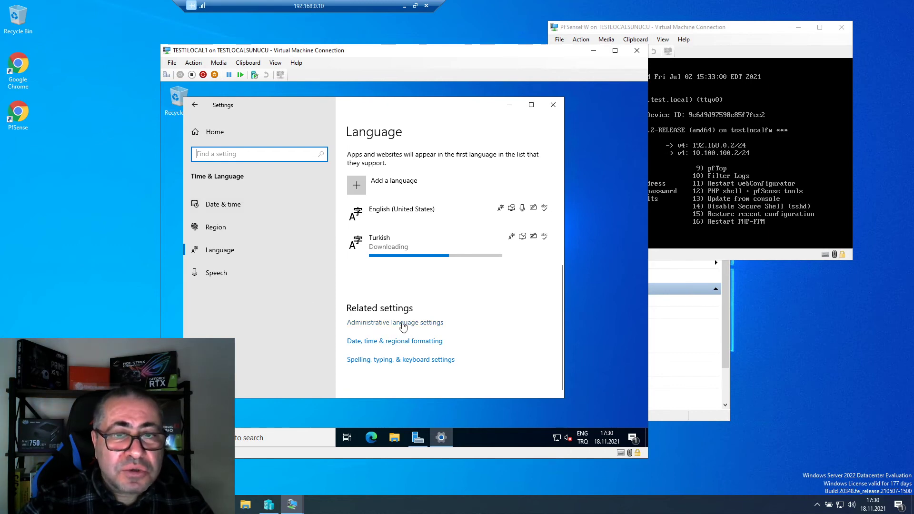
- Copy the Turkish (Turkey) settings to the welcome screen, system accounts and new user accounts
left_click(403, 323)
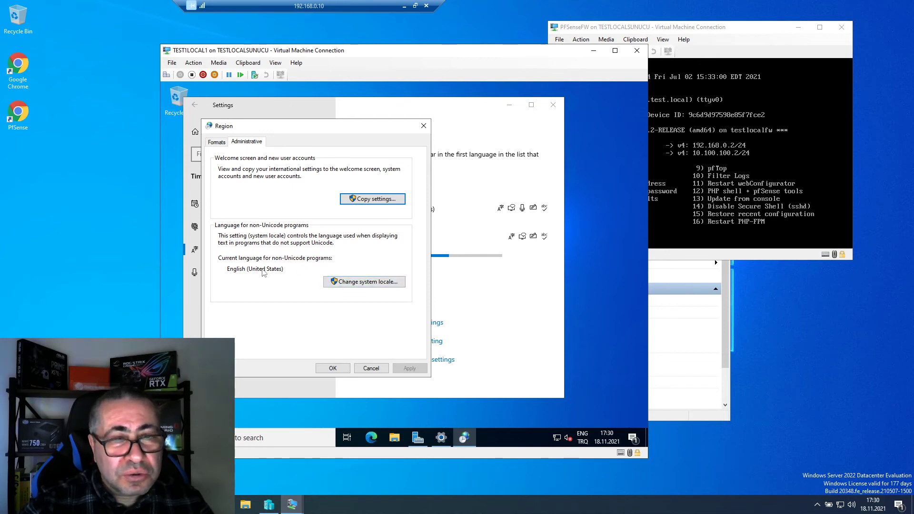
left_click(374, 204)
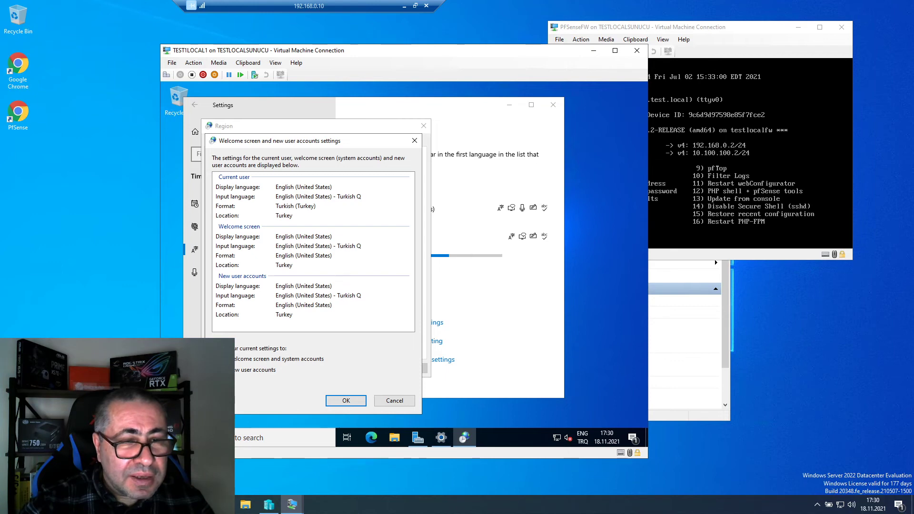
left_click(224, 359)
left_click(225, 370)
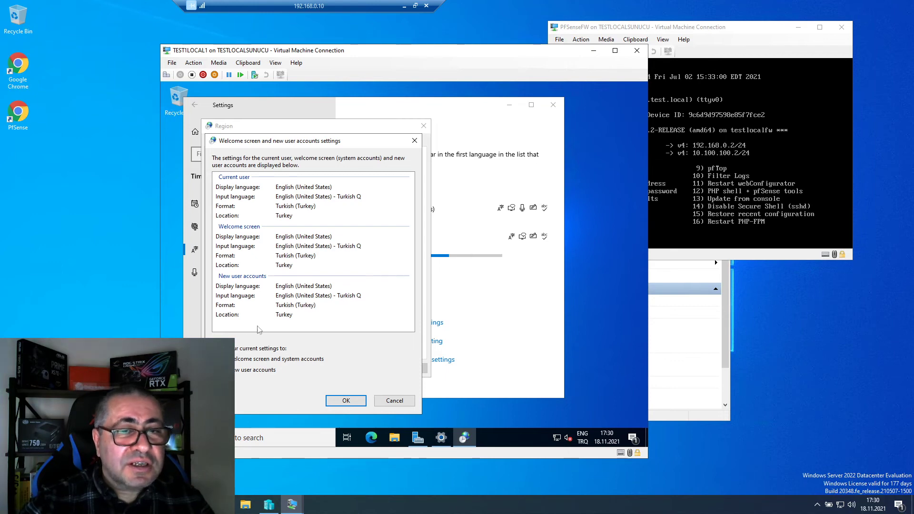
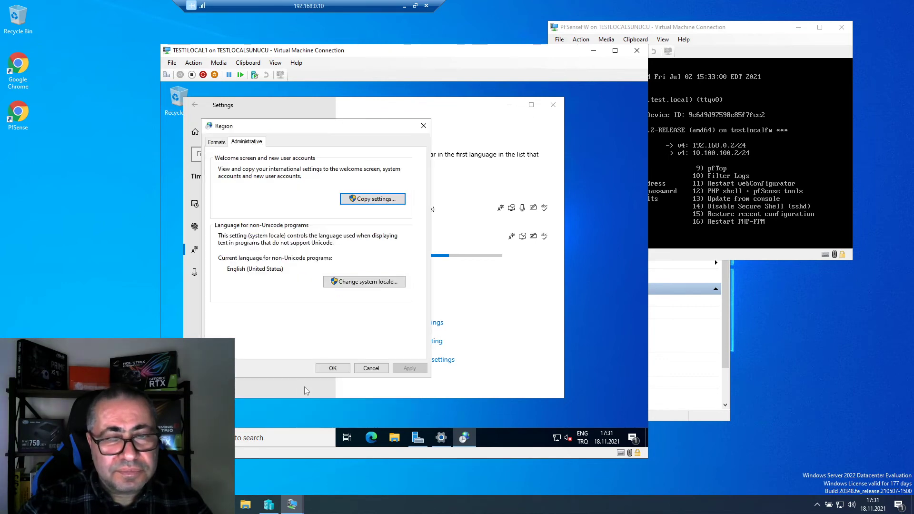
- Close the Region dialog, confirm the Turkish pack is still downloading, then bring the PfSenseFW console forward
left_click(333, 369)
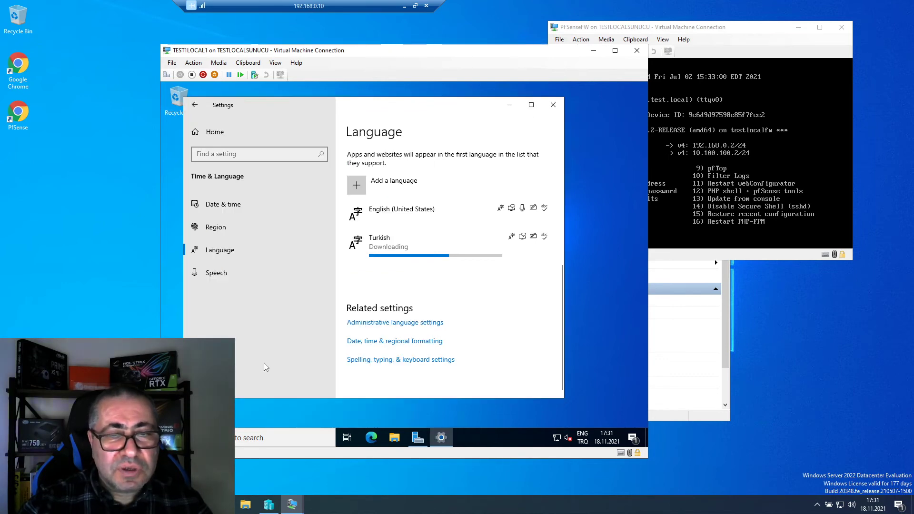
left_click(424, 259)
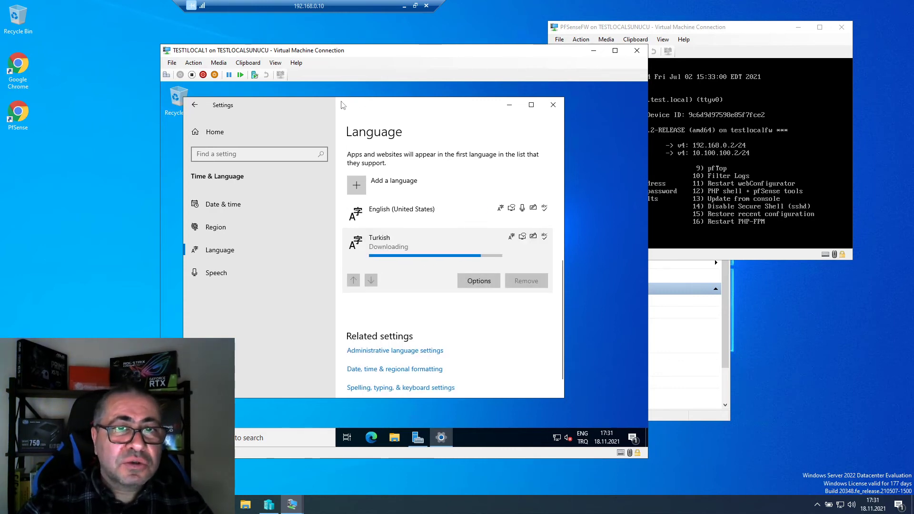
left_click_drag(342, 106, 368, 110)
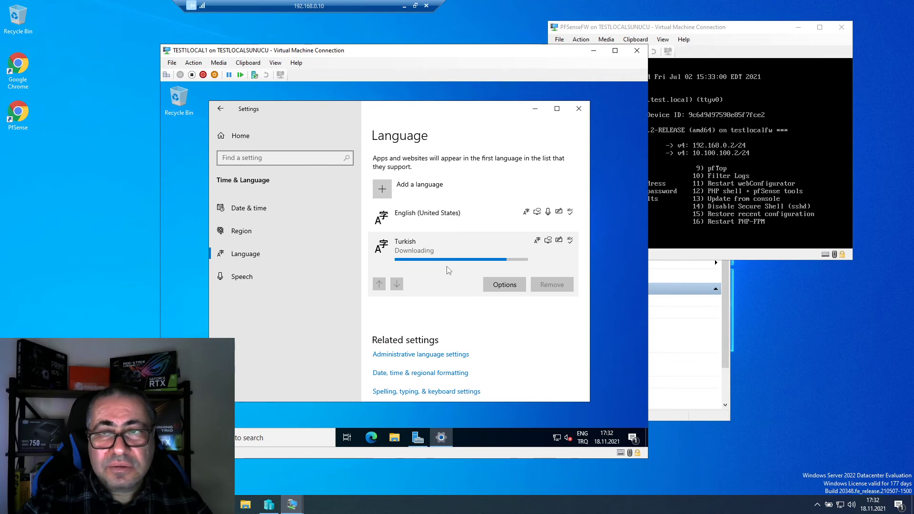
left_click(736, 28)
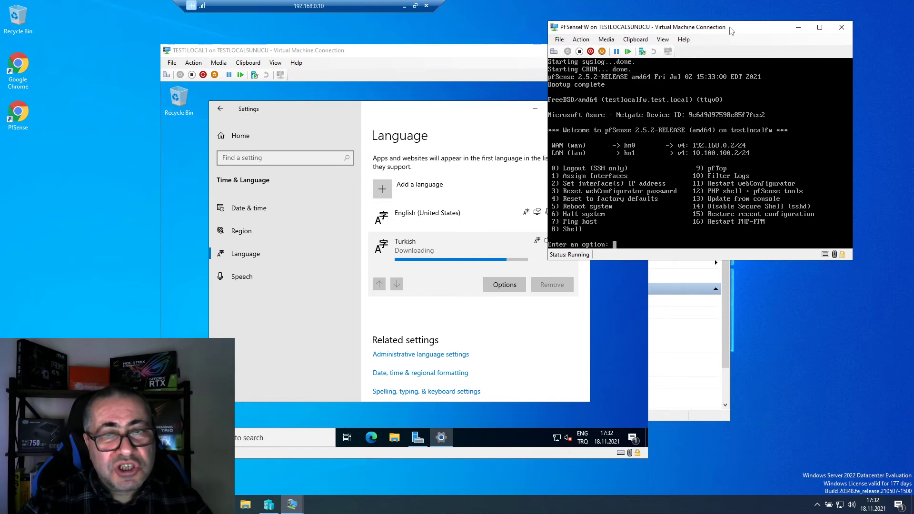
- Bring the TESTLOCAL1 VM window in front of the pfSense console
left_click(440, 112)
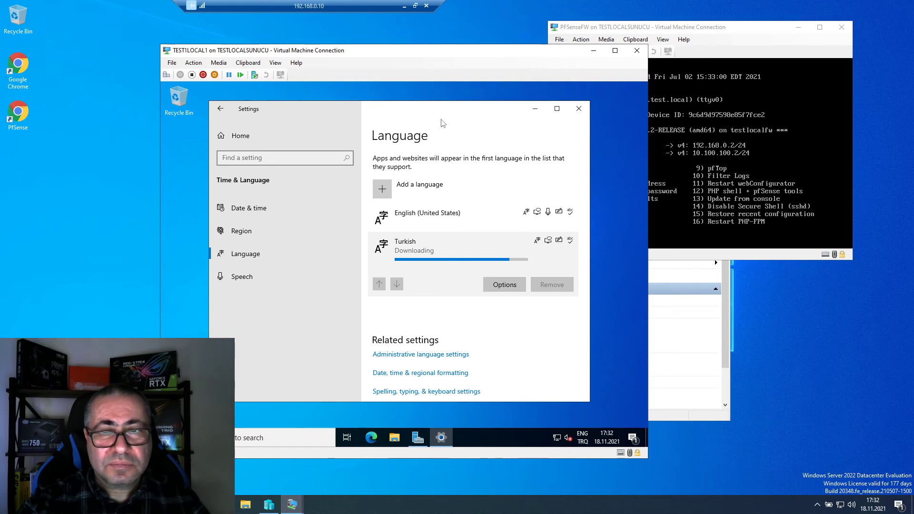
left_click(505, 285)
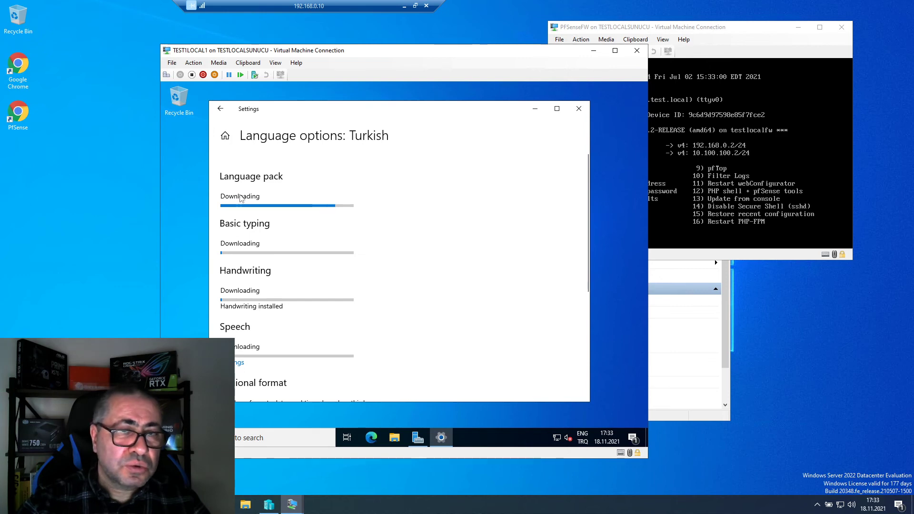
left_click(221, 108)
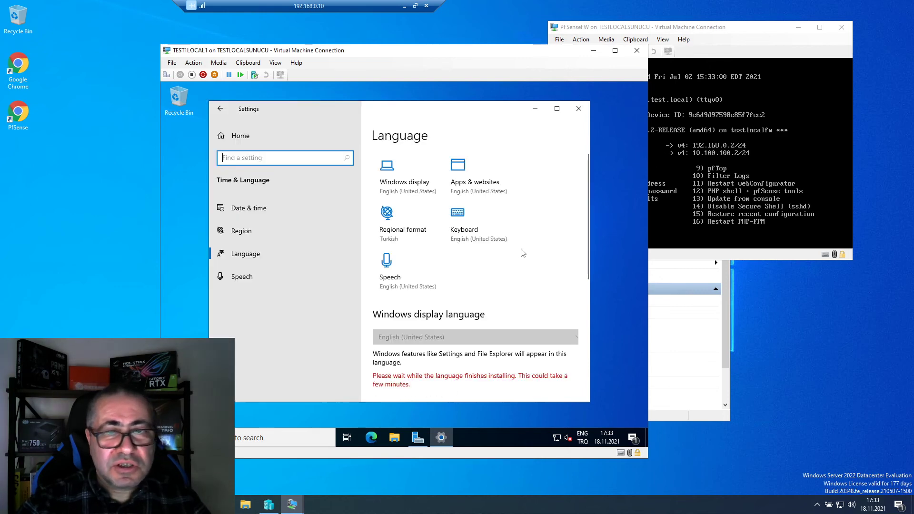
left_click(333, 257)
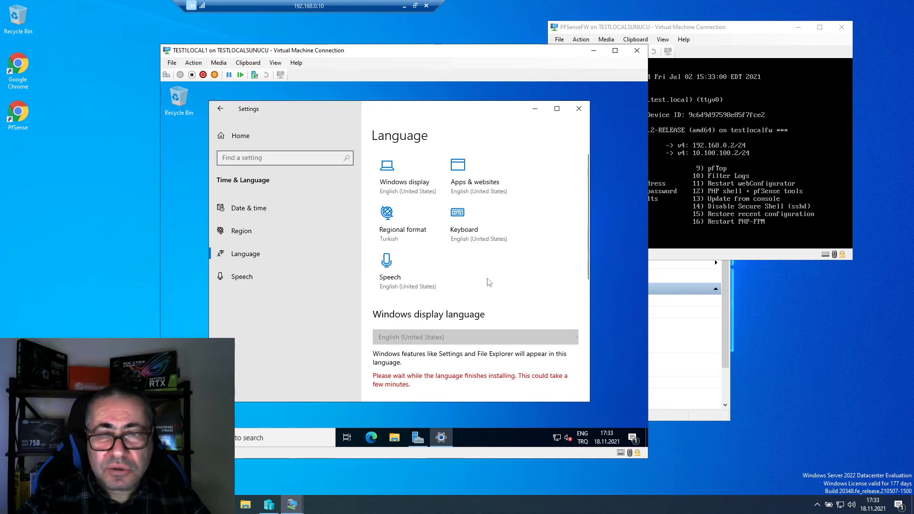
scroll(521, 258, "down", 1)
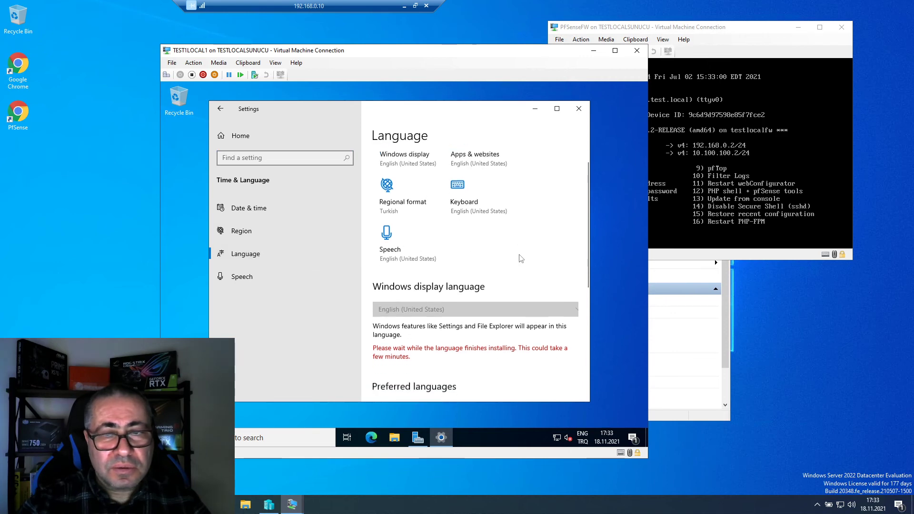
scroll(521, 258, "down", 4)
left_click(463, 310)
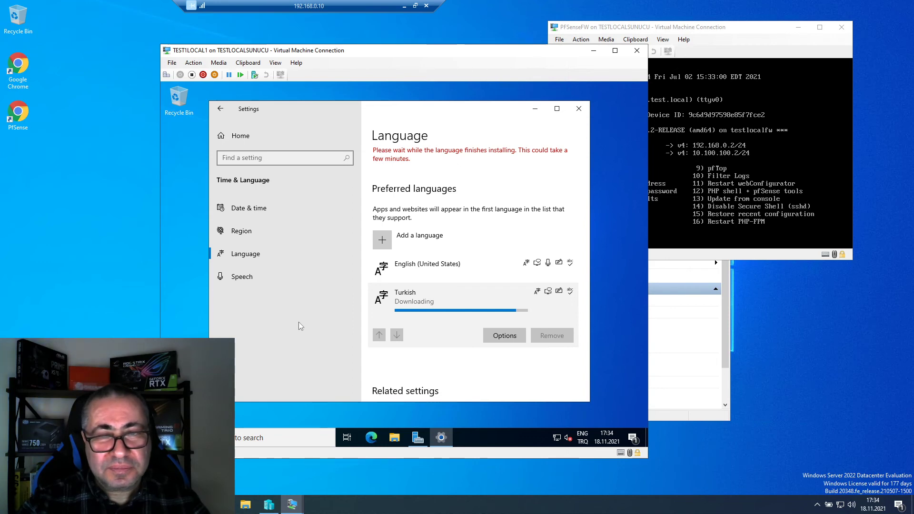
left_click(505, 337)
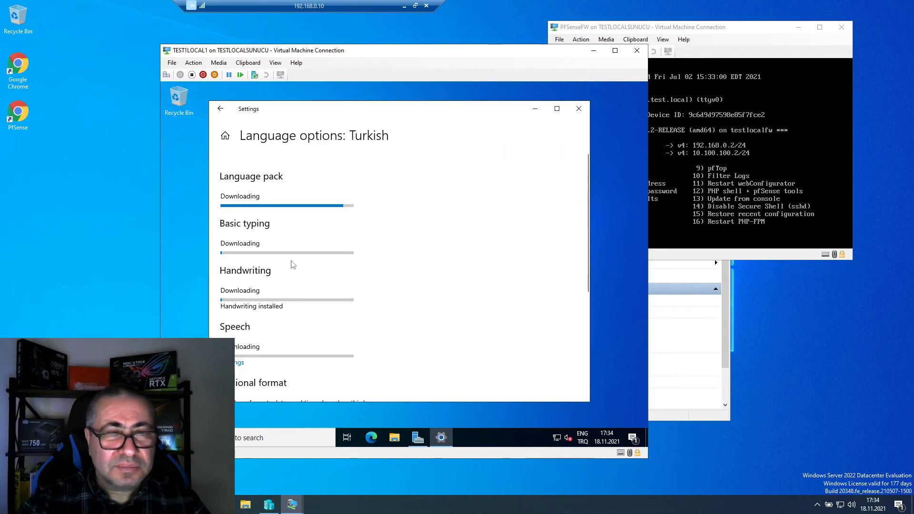
left_click(220, 108)
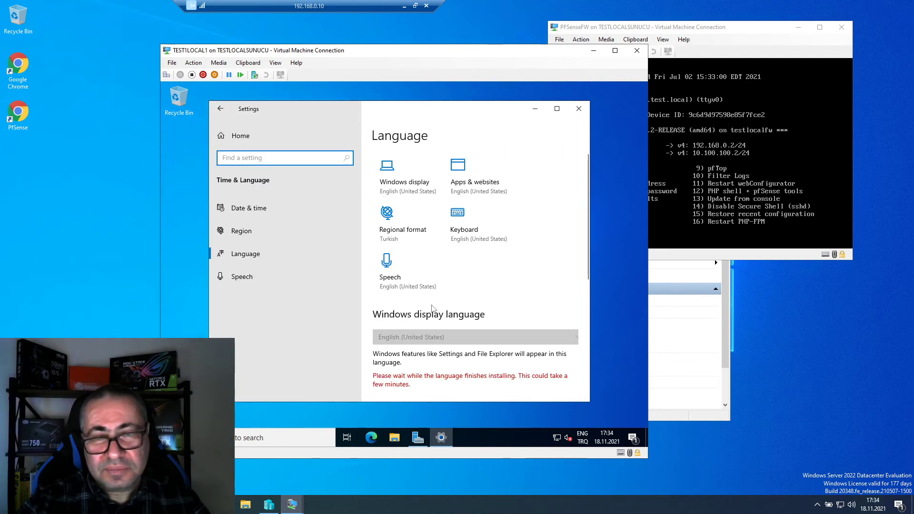
scroll(509, 289, "down", 1)
scroll(507, 289, "down", 5)
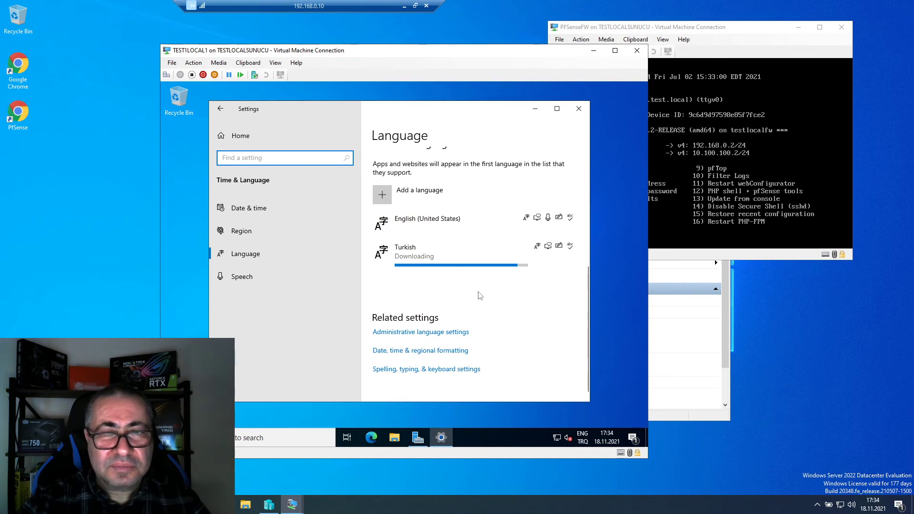
scroll(478, 296, "up", 2)
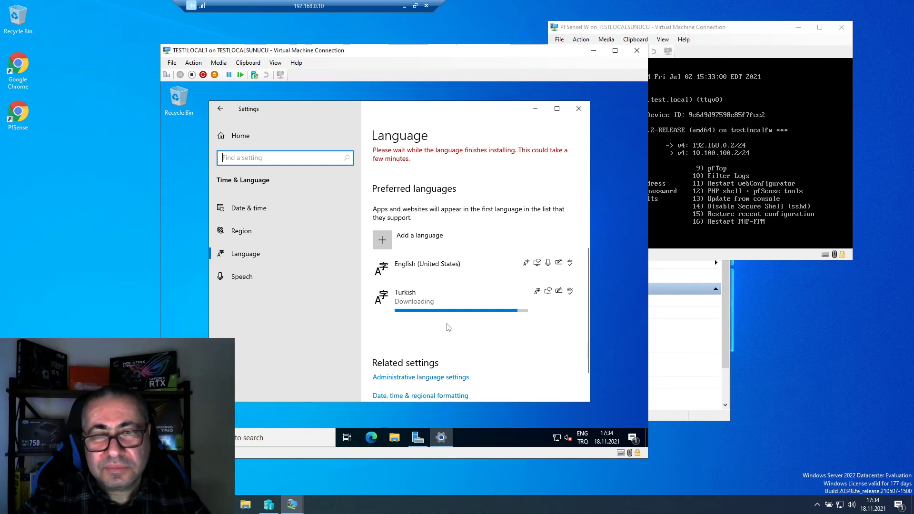
right_click(56, 199)
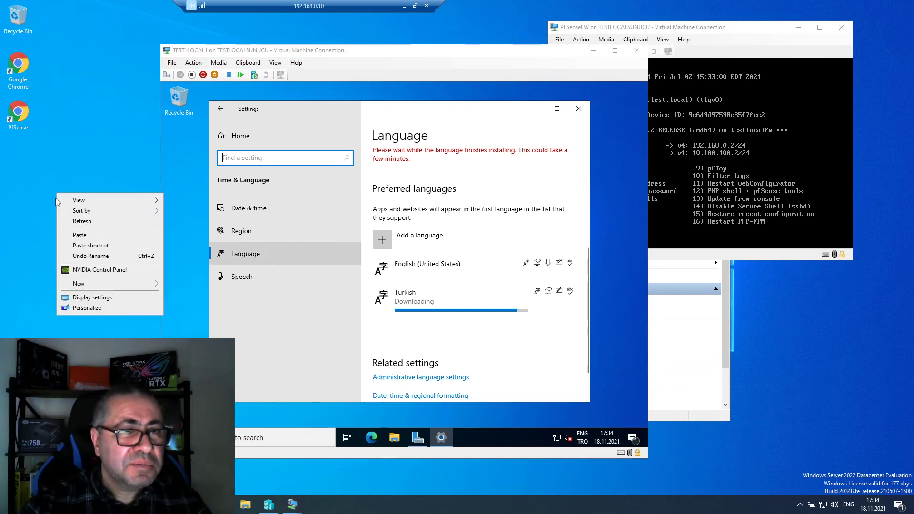
mouse_move(108, 284)
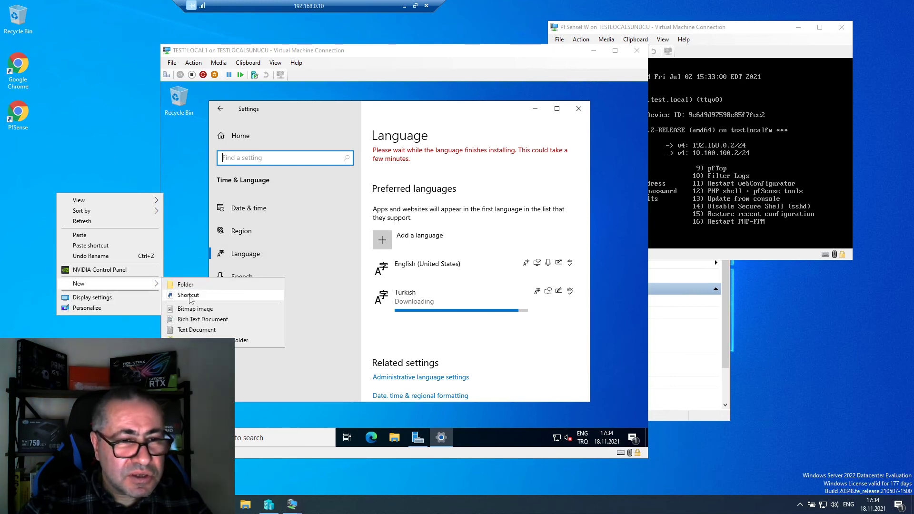
left_click(188, 295)
type("h")
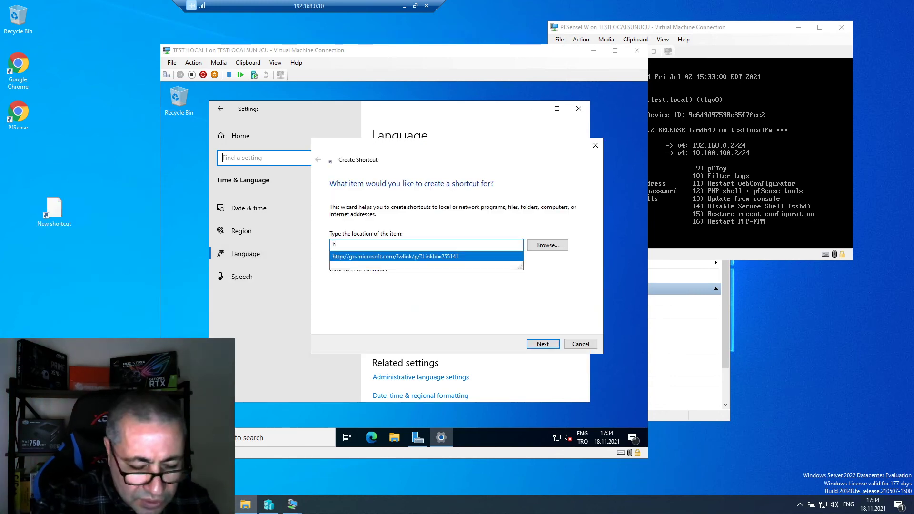
type("ttp://1")
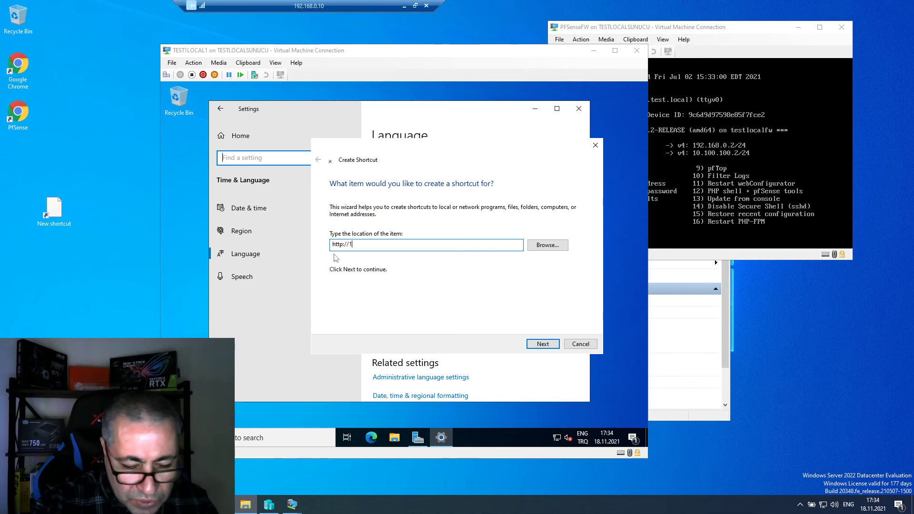
type("92")
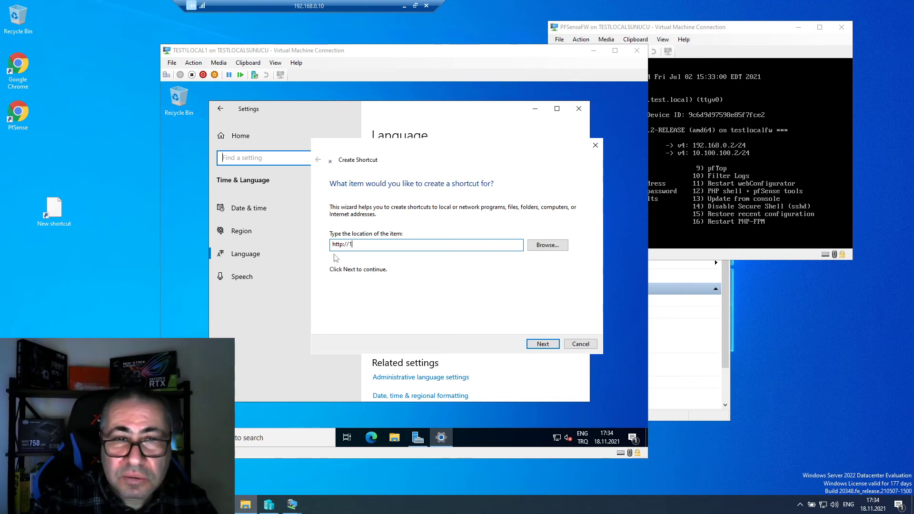
key("BackSpace")
type("10.1")
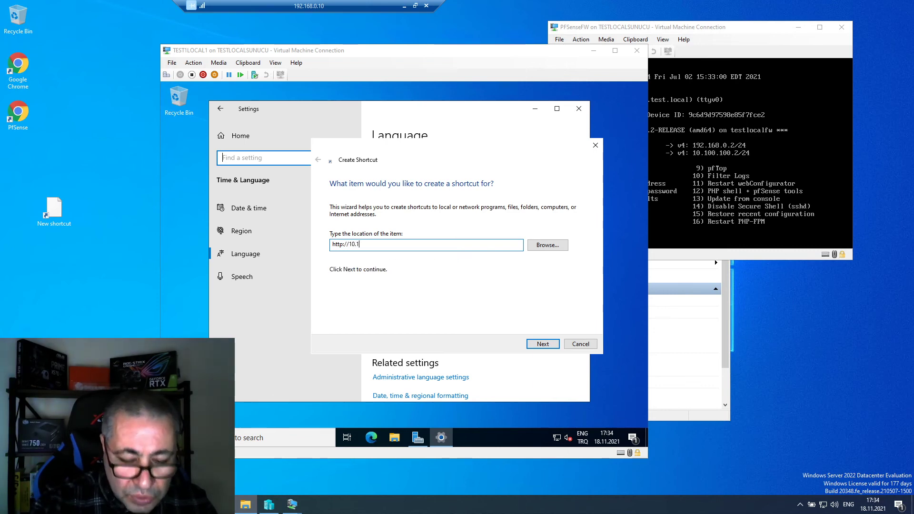
type("00.100.2")
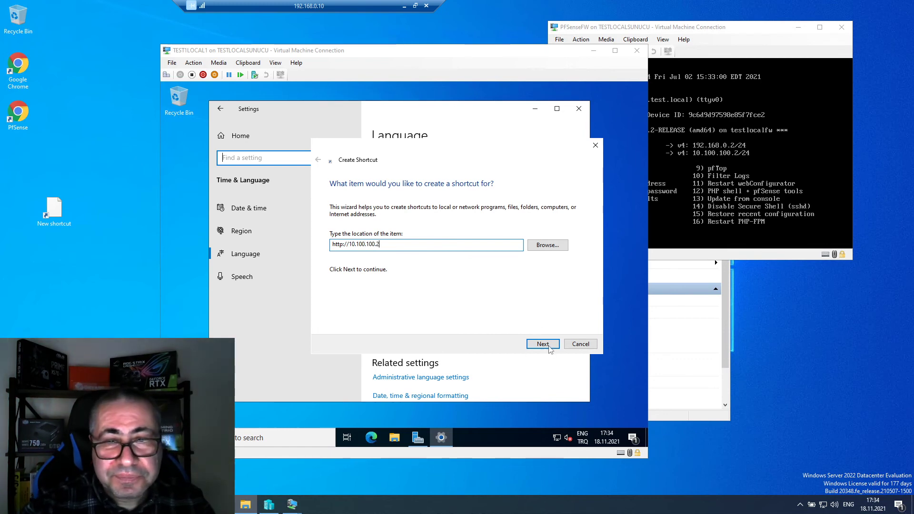
left_click(545, 345)
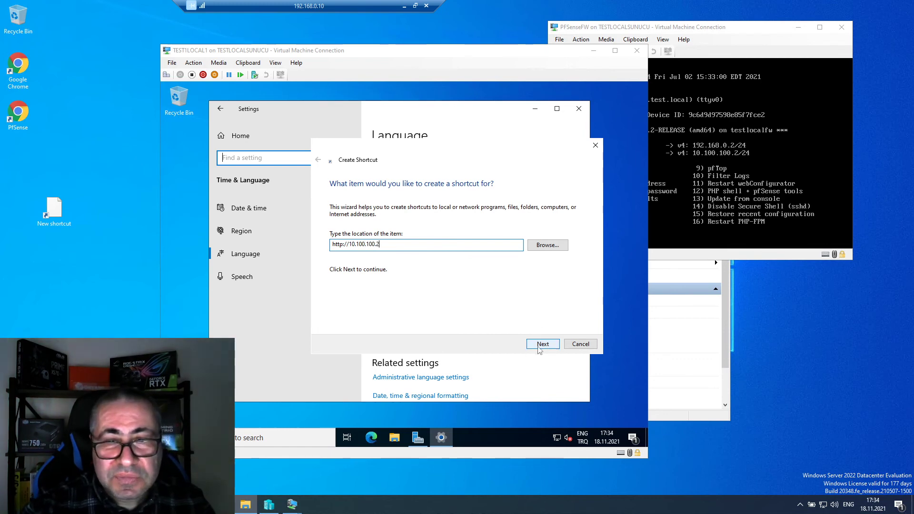
- Name the shortcut PfsenseWeb and finish the wizard
type("P")
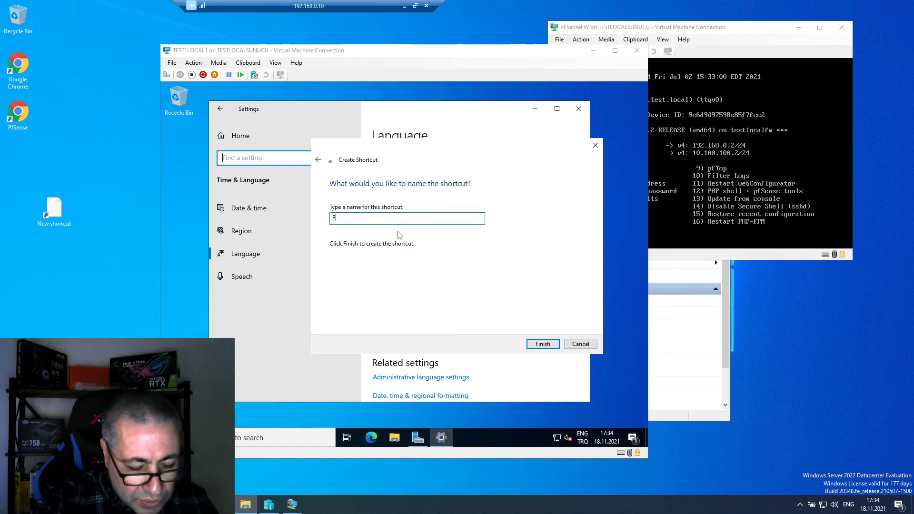
type("fsense")
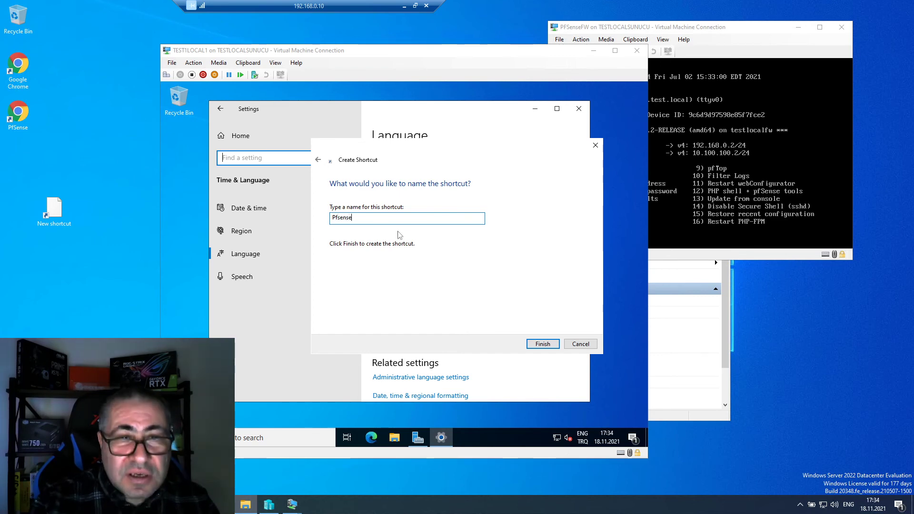
type(" C")
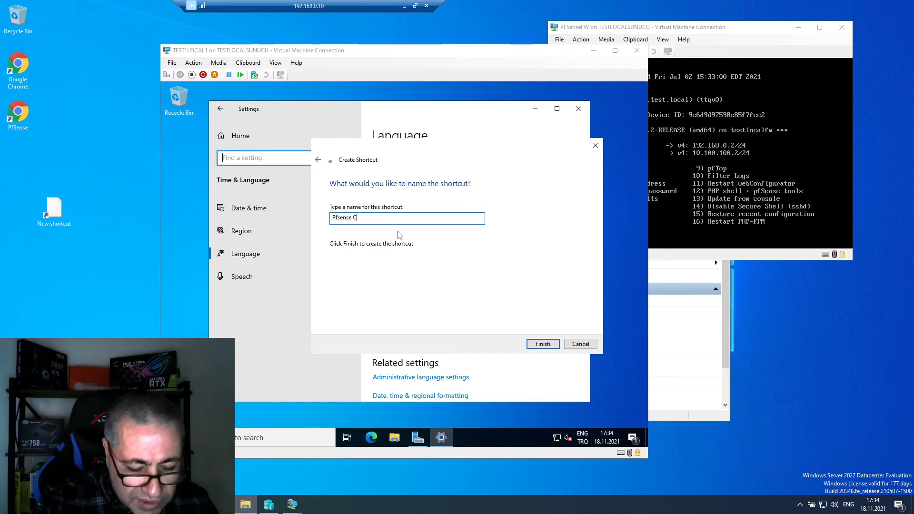
type("o")
key("BackSpace")
key("BackSpace")
key("BackSpace")
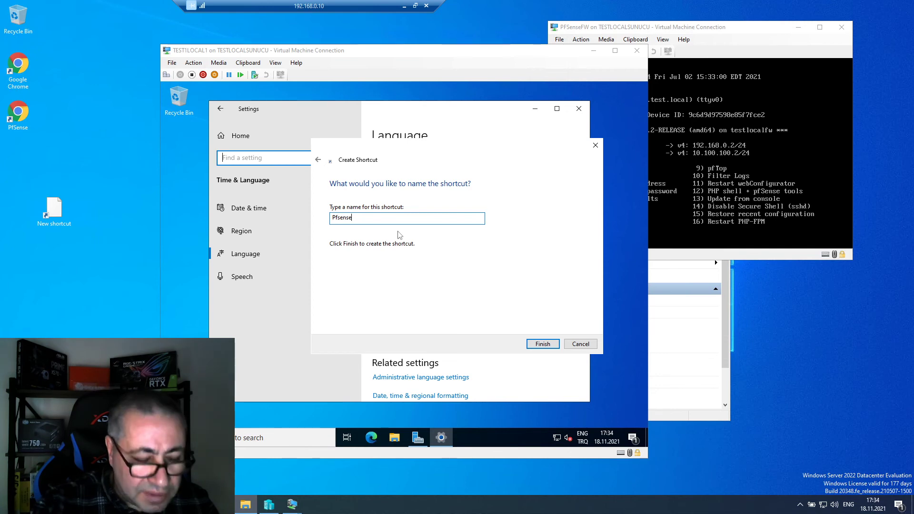
type("We")
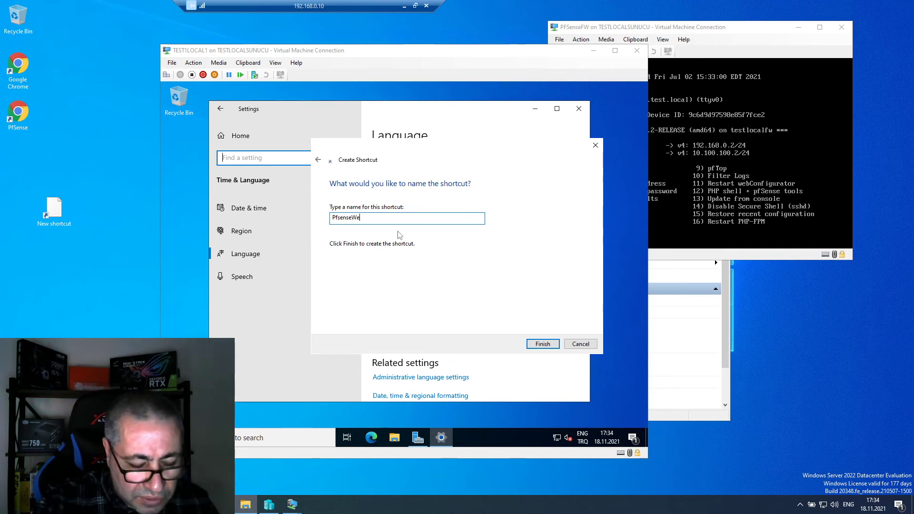
type("b")
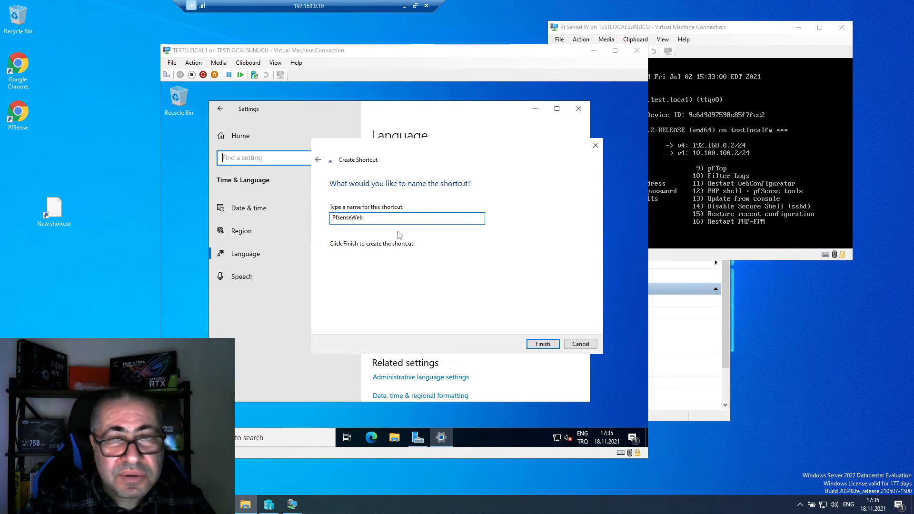
left_click(542, 343)
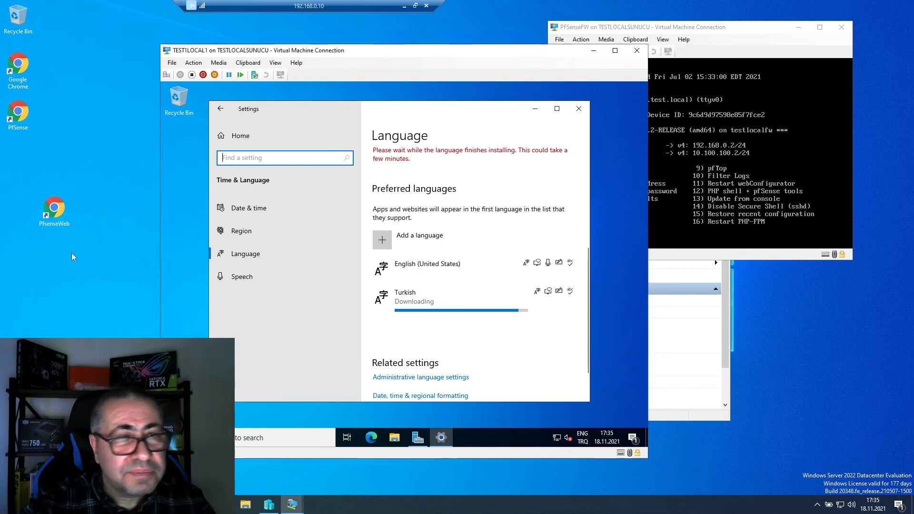
- Place the PfsenseWeb shortcut under PfSense, launch it, and sign in with the admin password
left_click_drag(56, 212, 22, 162)
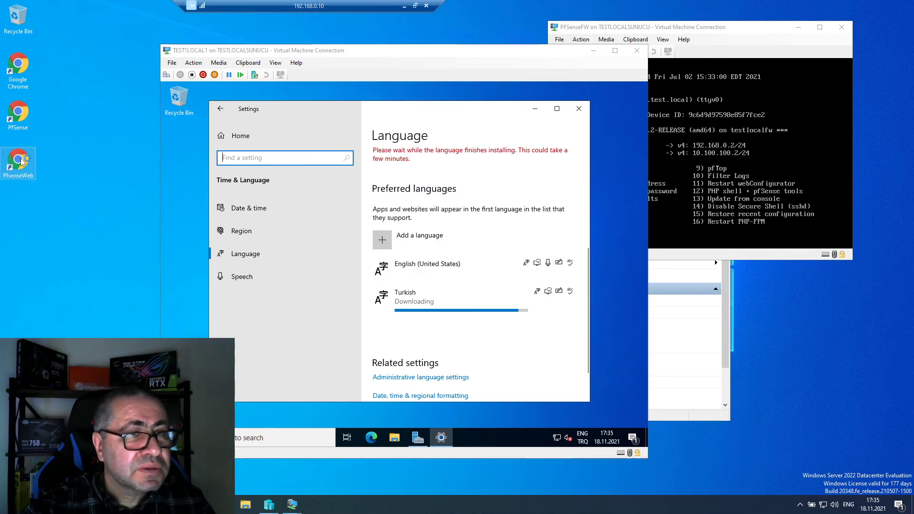
double_click(21, 162)
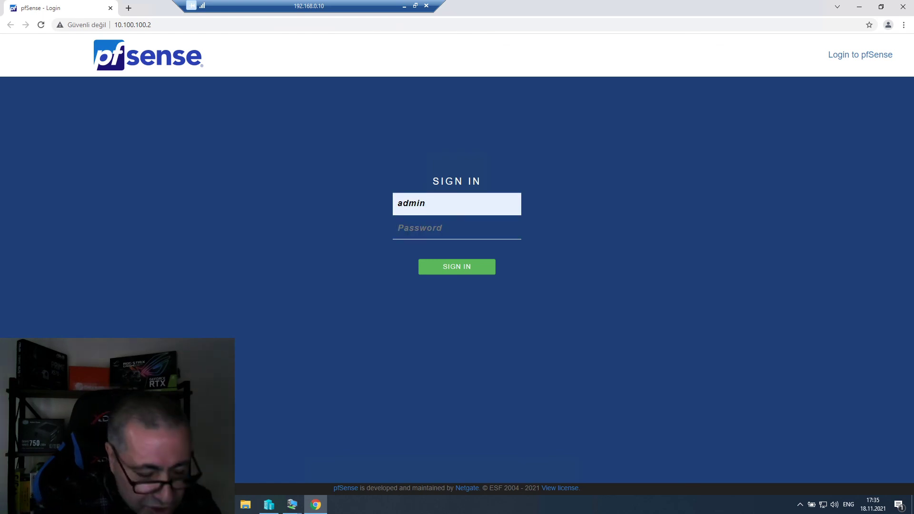
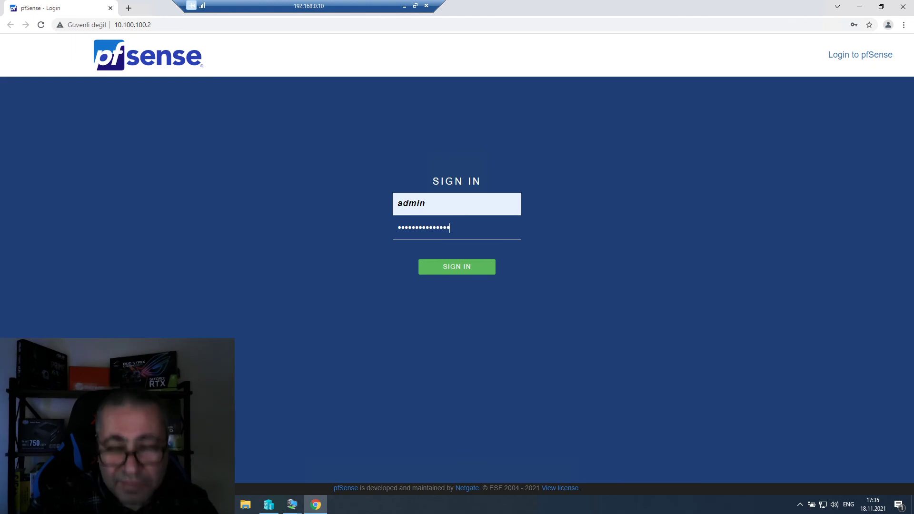
left_click(464, 269)
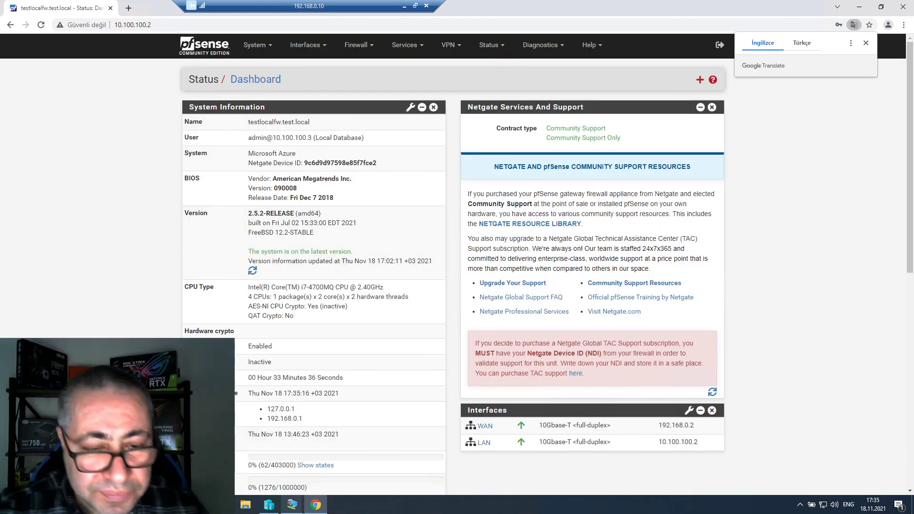
mouse_move(294, 509)
left_click(331, 460)
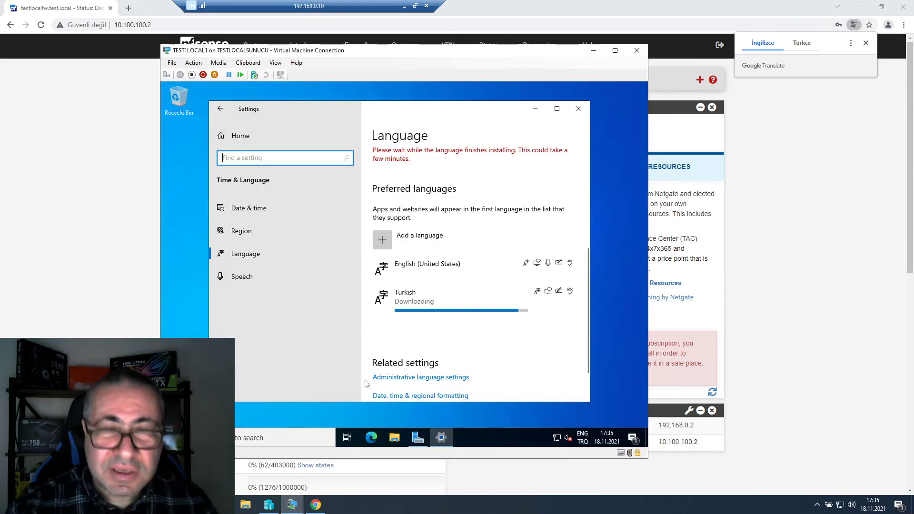
left_click(144, 295)
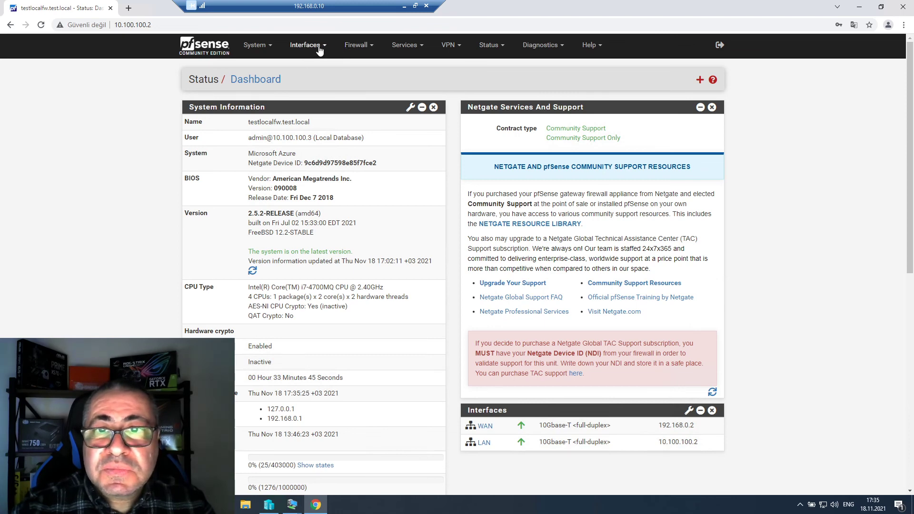
left_click(268, 48)
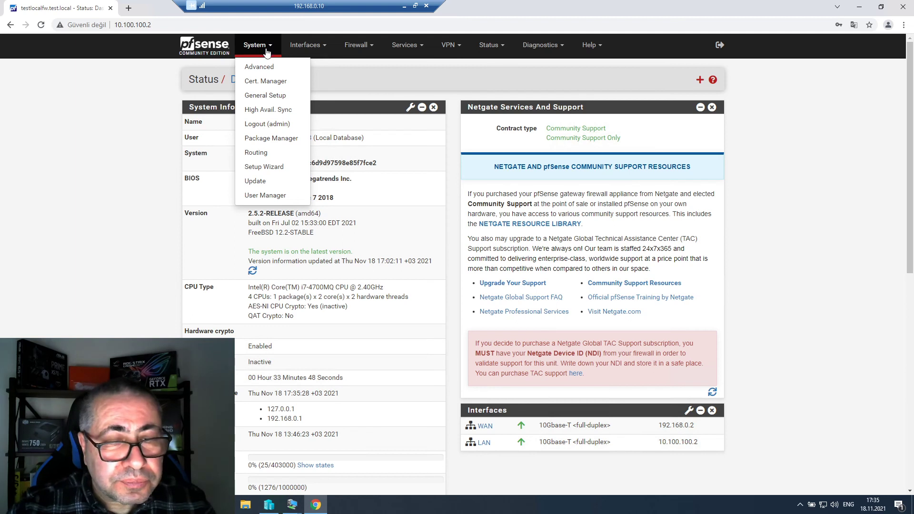
key("Escape")
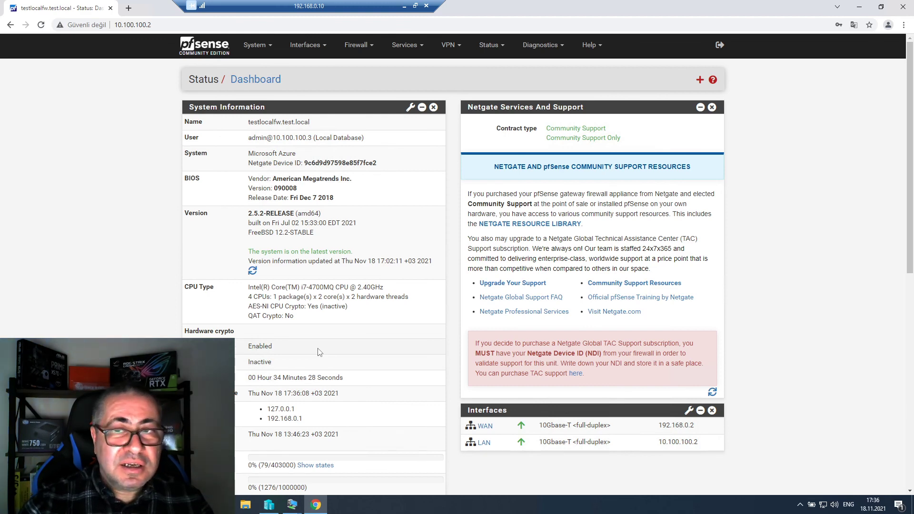
mouse_move(292, 504)
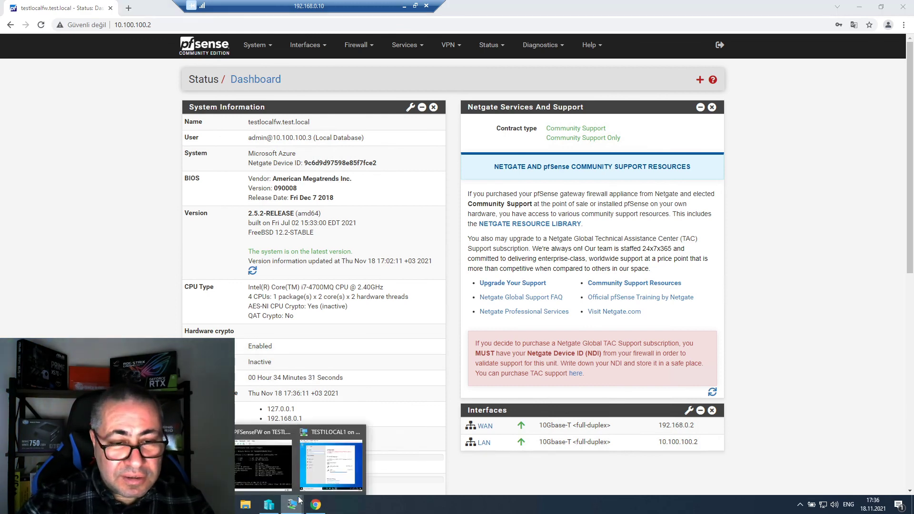
left_click(341, 466)
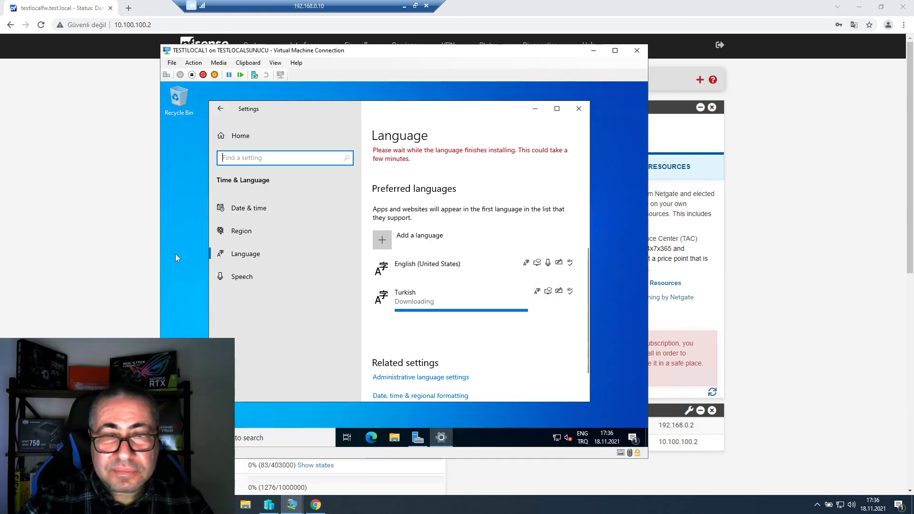
left_click(92, 269)
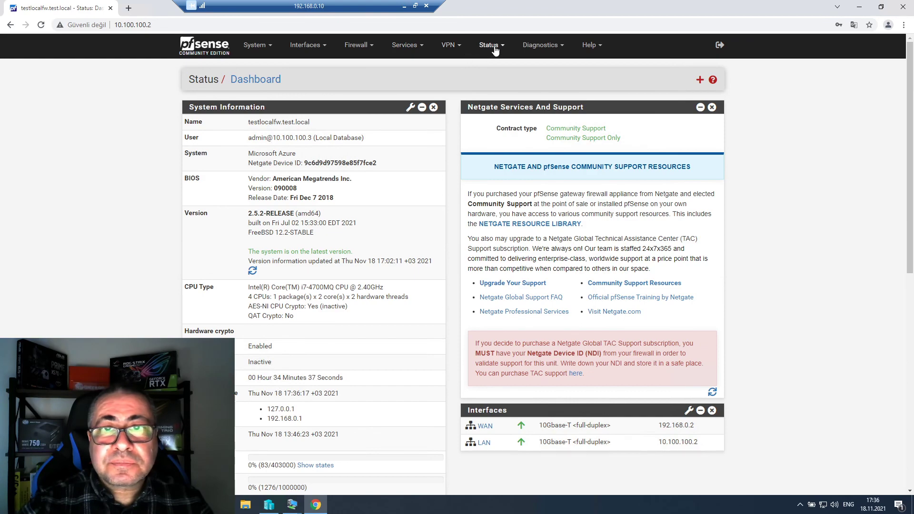
scroll(578, 233, "down", 5)
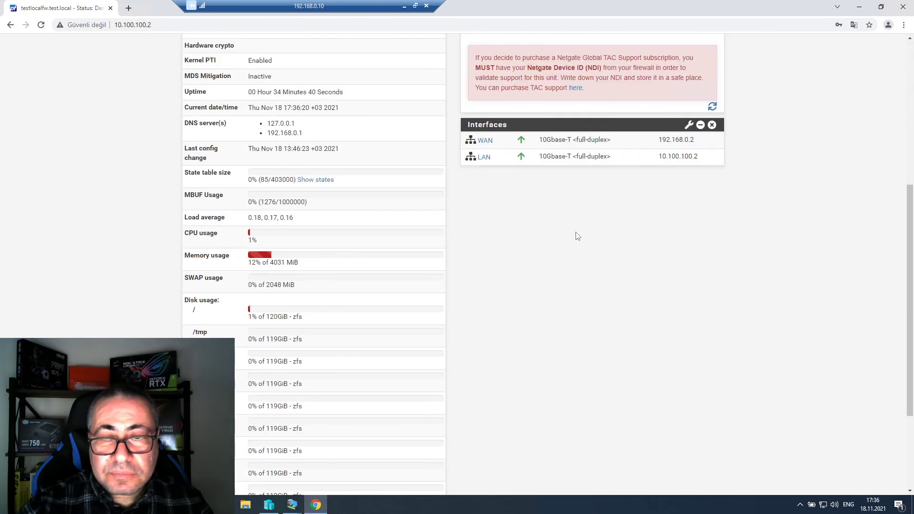
scroll(540, 260, "up", 2)
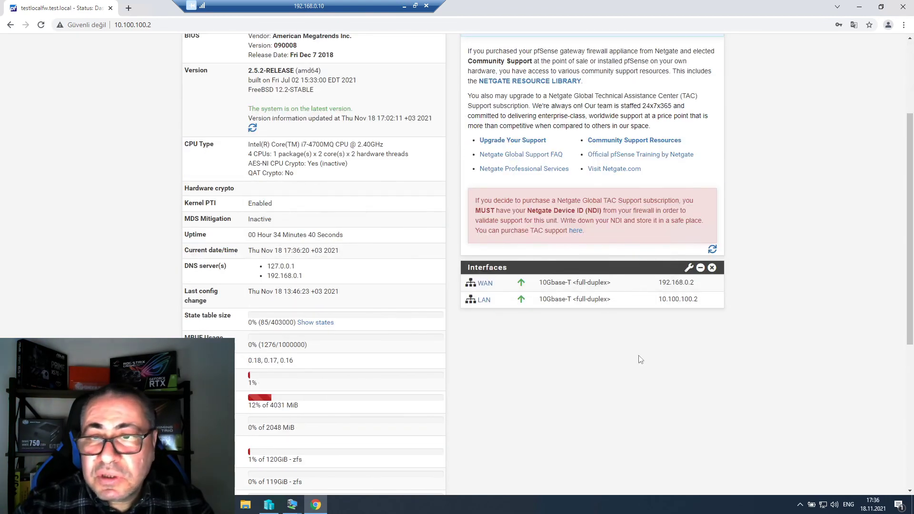
right_click(577, 356)
left_click(532, 357)
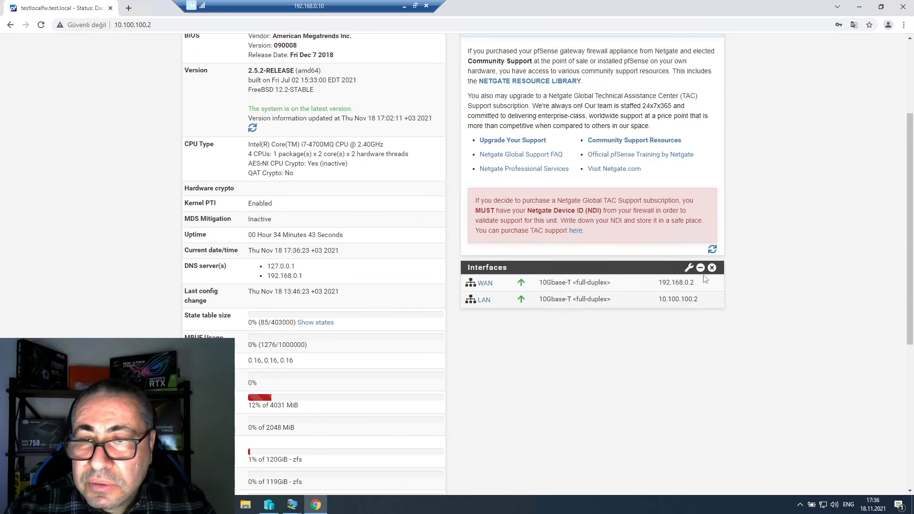
scroll(641, 351, "up", 3)
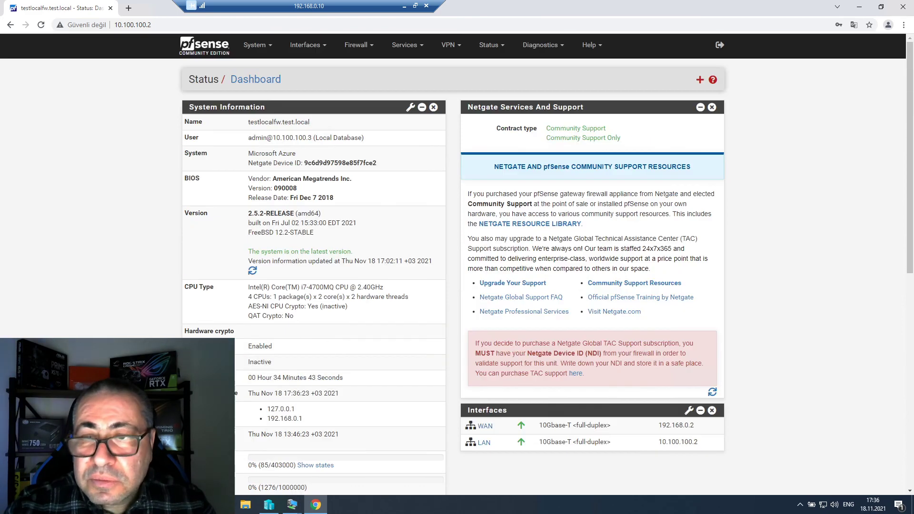
- Show the dashboard's Available Widgets list, then collapse it into a bar above System Information
left_click(700, 80)
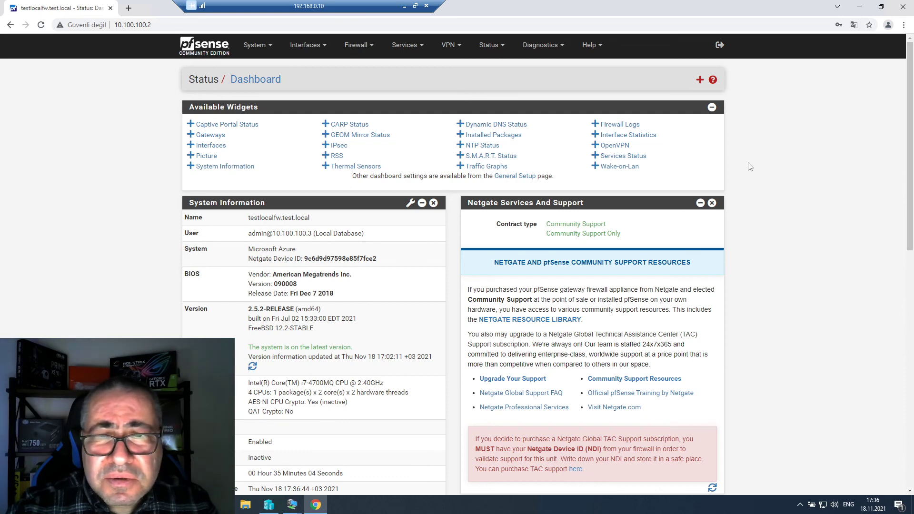
left_click(712, 107)
scroll(379, 310, "down", 5)
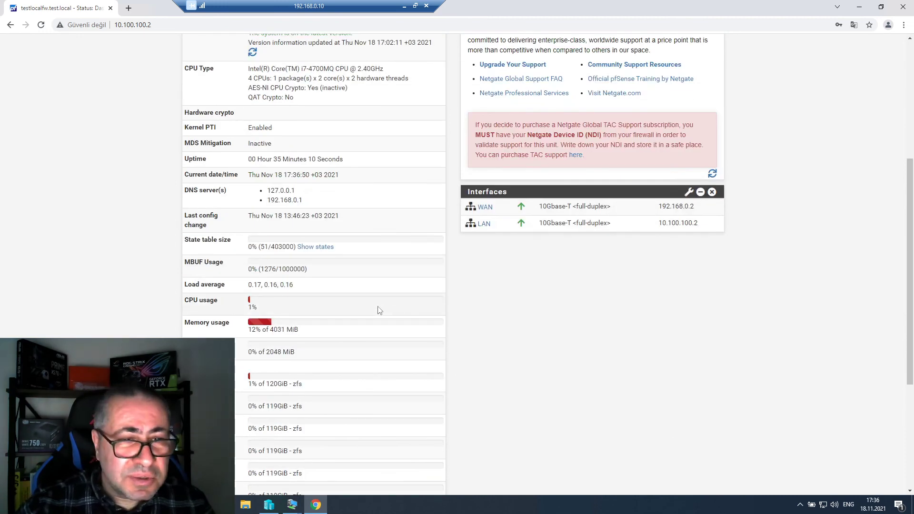
scroll(380, 311, "up", 5)
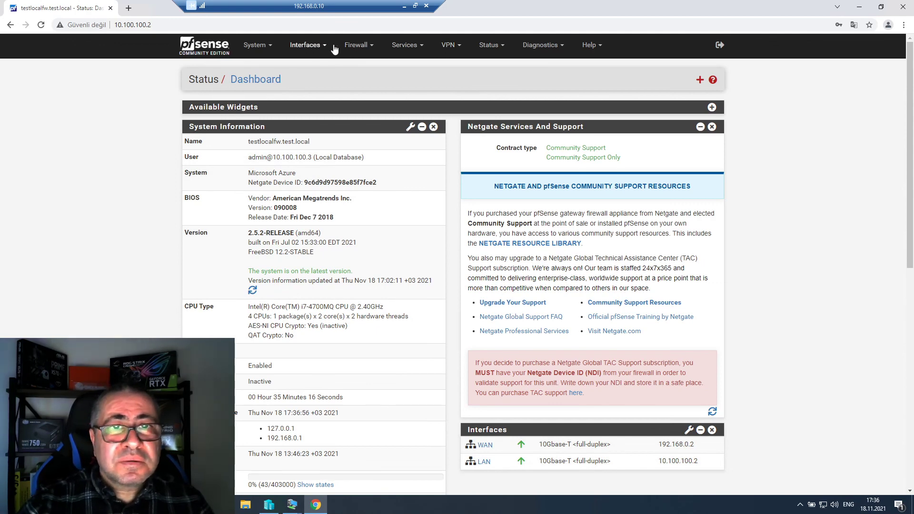
- Open Firewall > Rules and review the LAN tab's anti-lockout and default allow IPv4/IPv6 rules
left_click(365, 48)
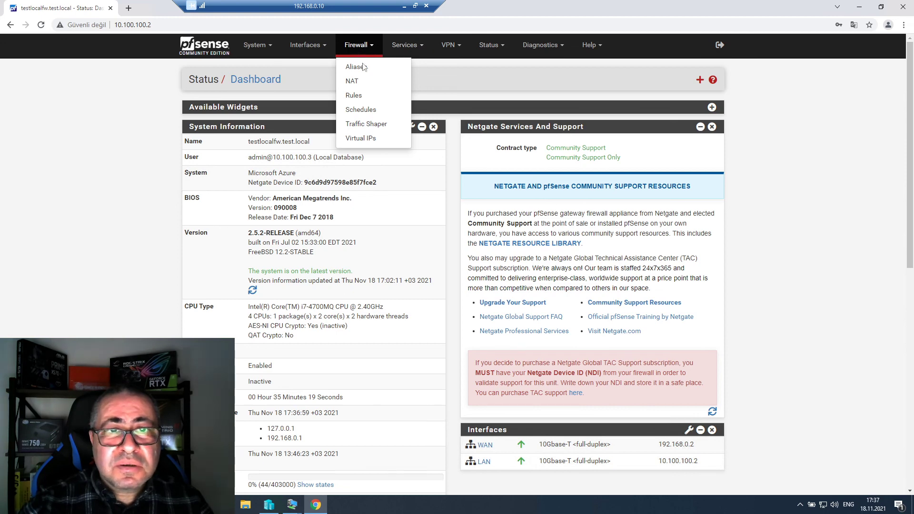
left_click(489, 46)
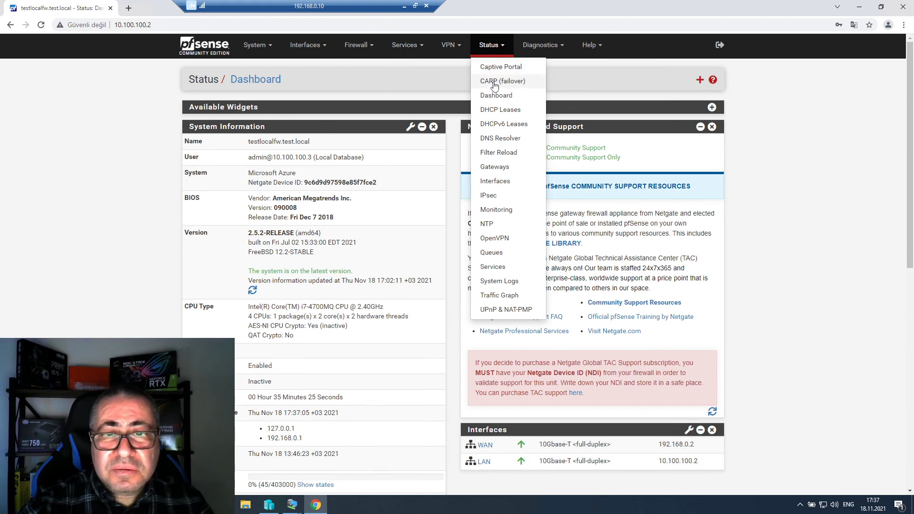
left_click(375, 51)
left_click(357, 97)
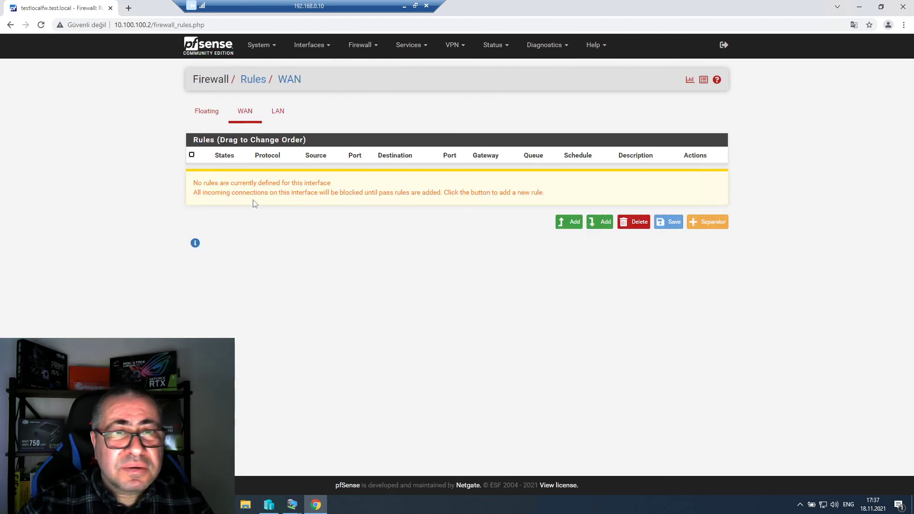
left_click(279, 112)
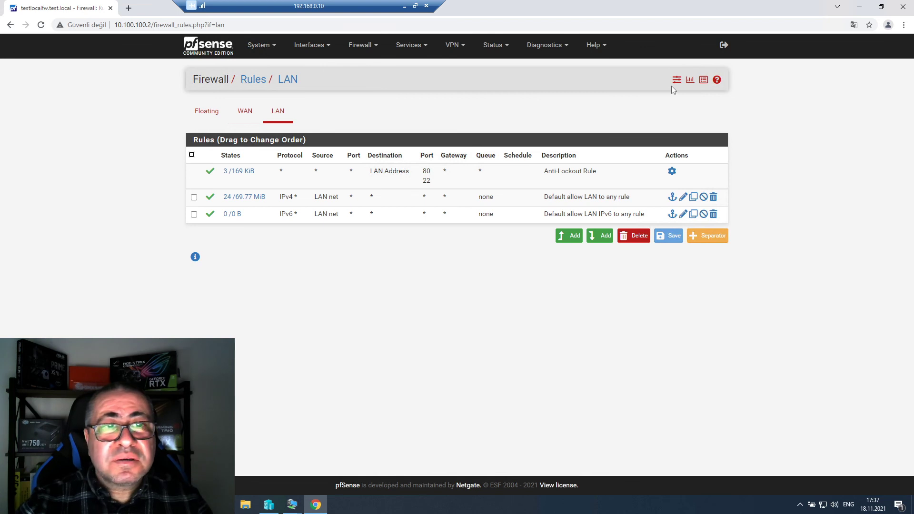
- Open the related firewall log and scan the blocked WAN UDP traffic to 239.255.255.250:1900
left_click(703, 80)
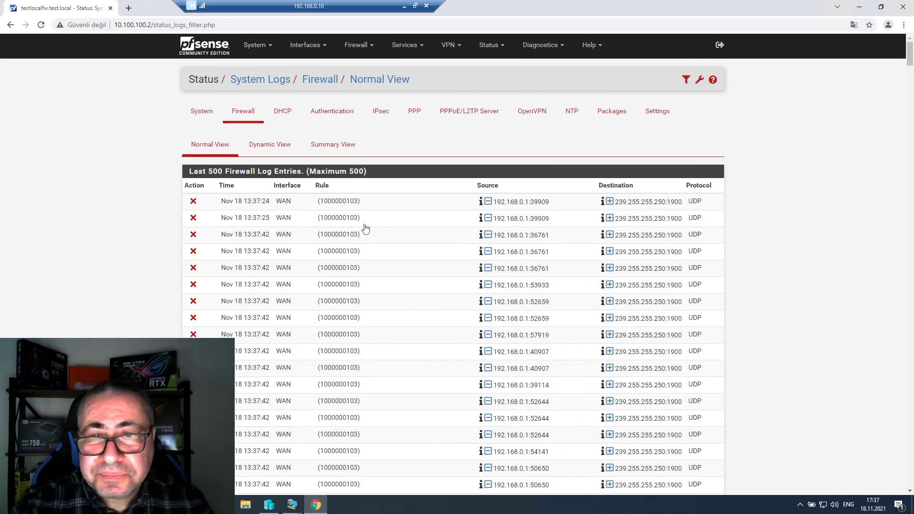
scroll(366, 228, "down", 5)
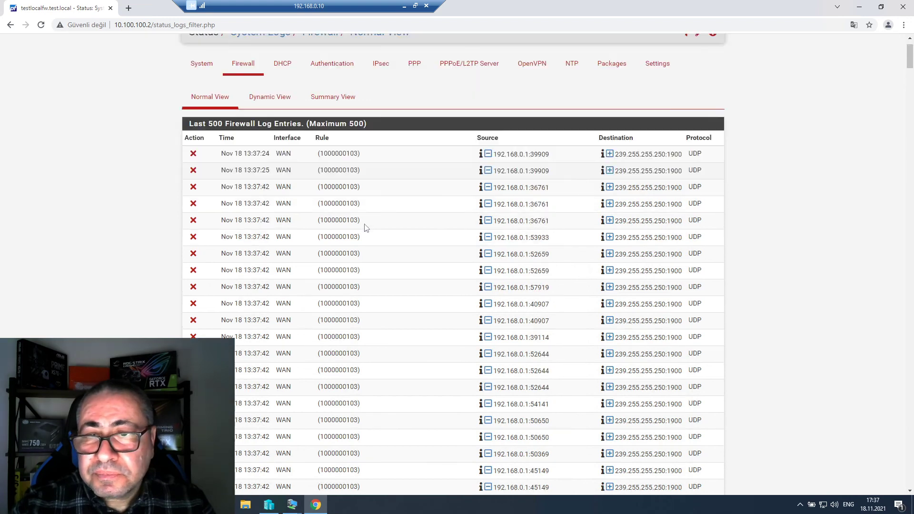
scroll(365, 228, "down", 15)
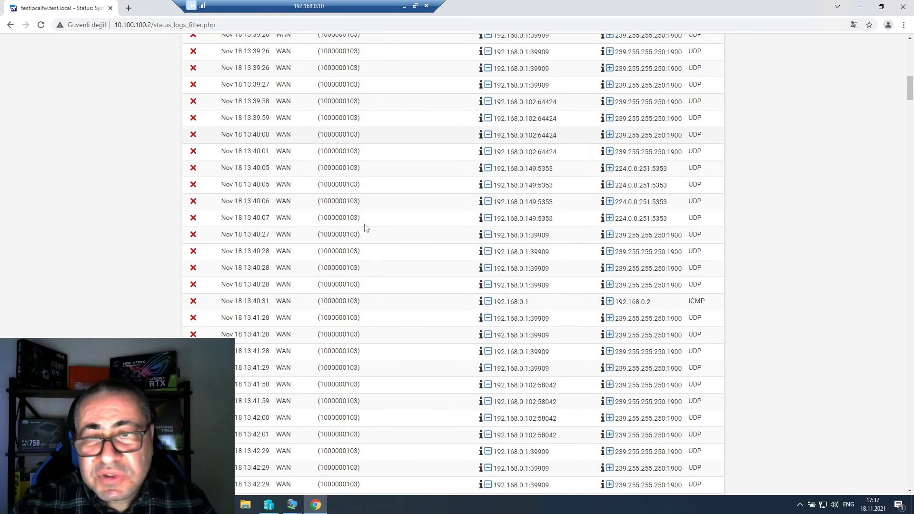
scroll(366, 227, "up", 4)
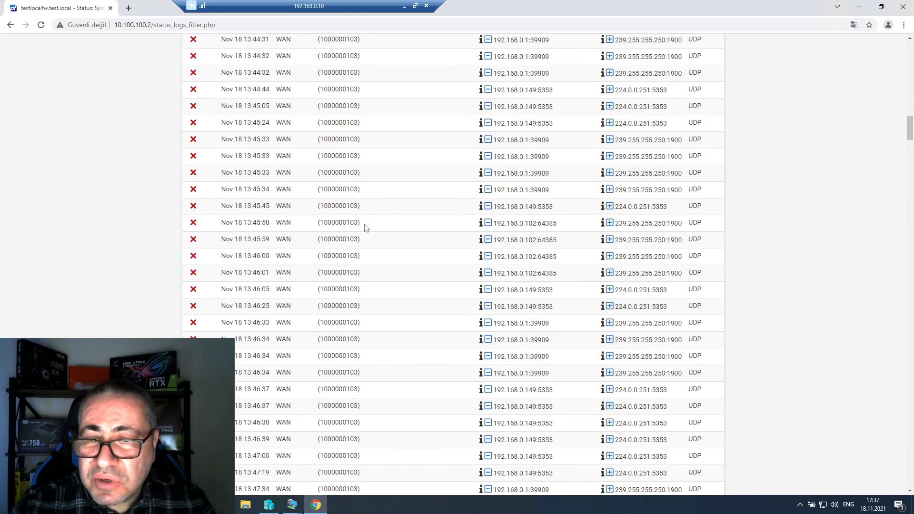
scroll(366, 227, "up", 4)
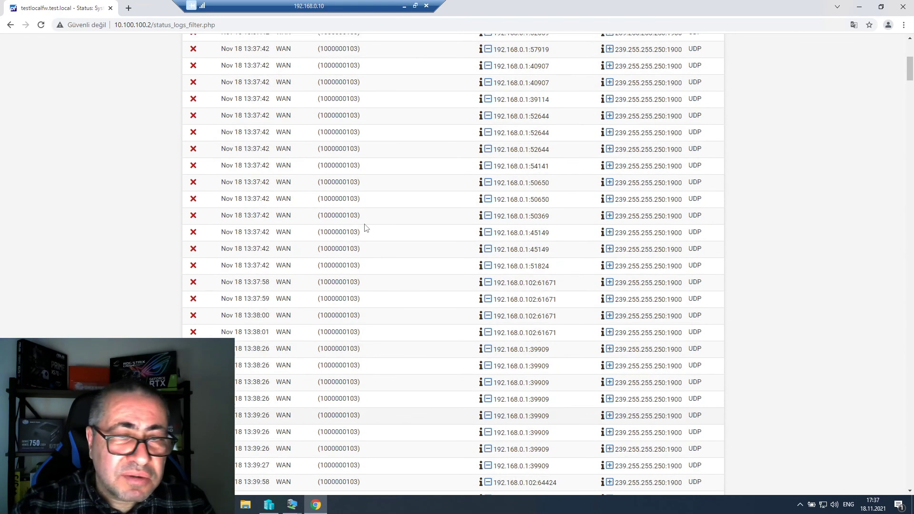
scroll(366, 228, "down", 14)
scroll(366, 228, "up", 20)
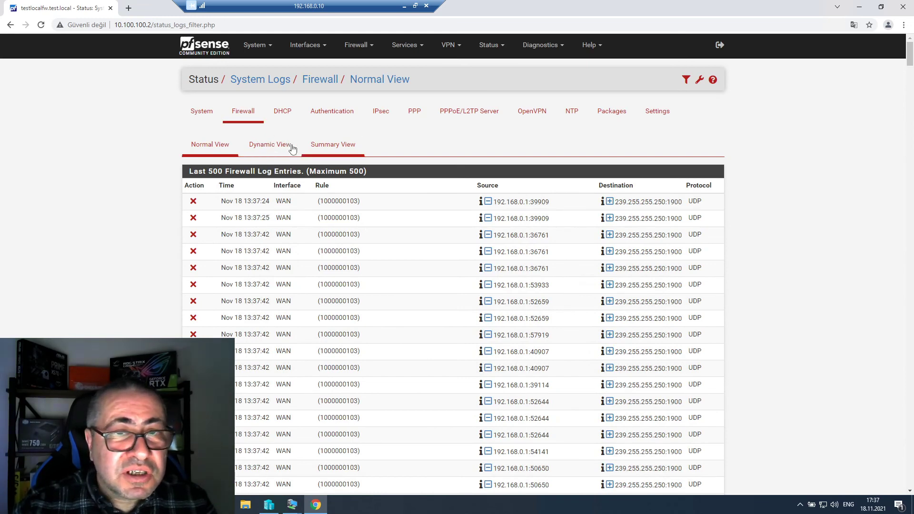
- Switch to the firewall log Summary View and scroll through its pie charts and tables
left_click(333, 145)
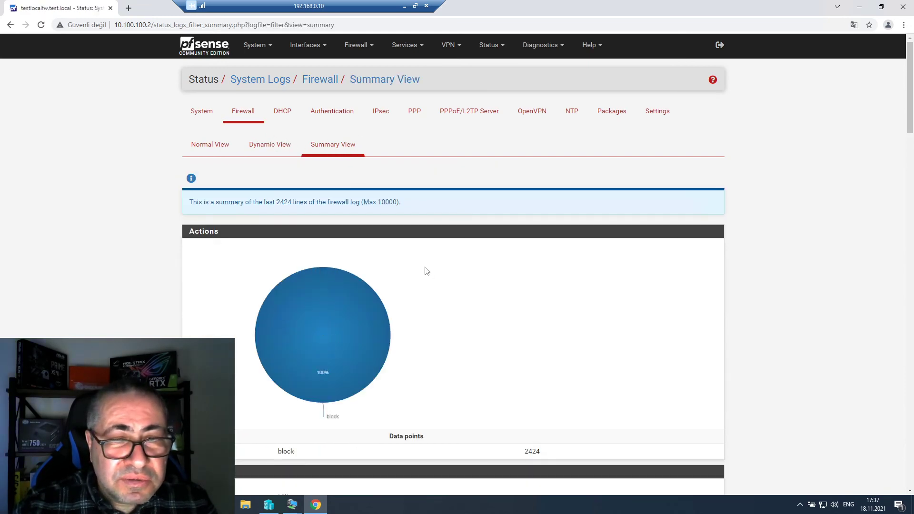
scroll(363, 270, "down", 7)
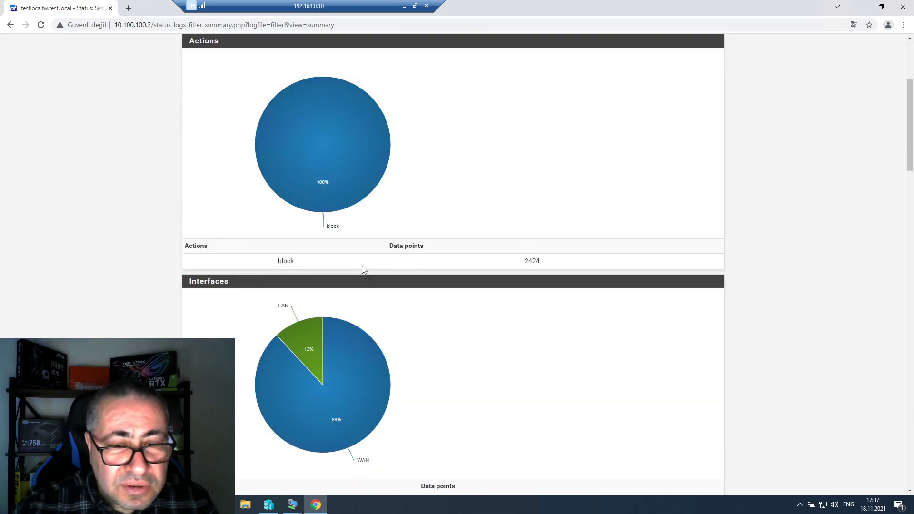
scroll(363, 269, "down", 9)
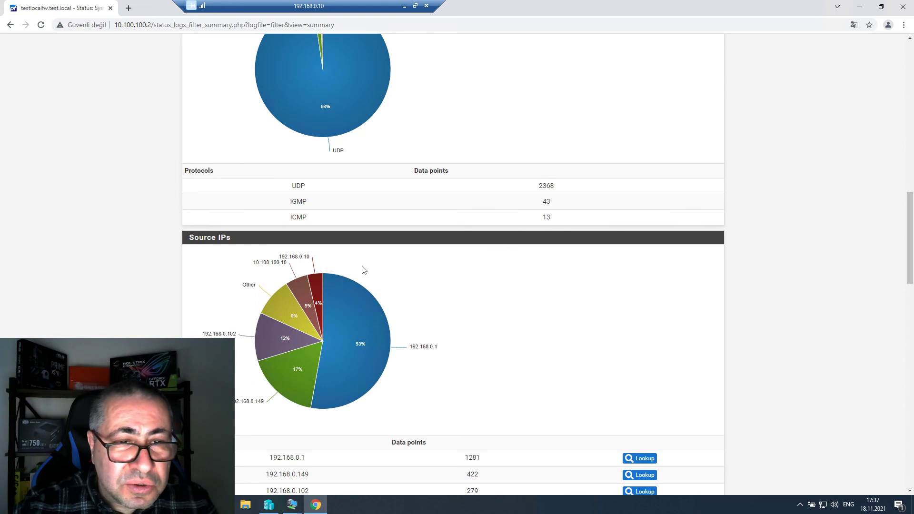
scroll(364, 270, "down", 2)
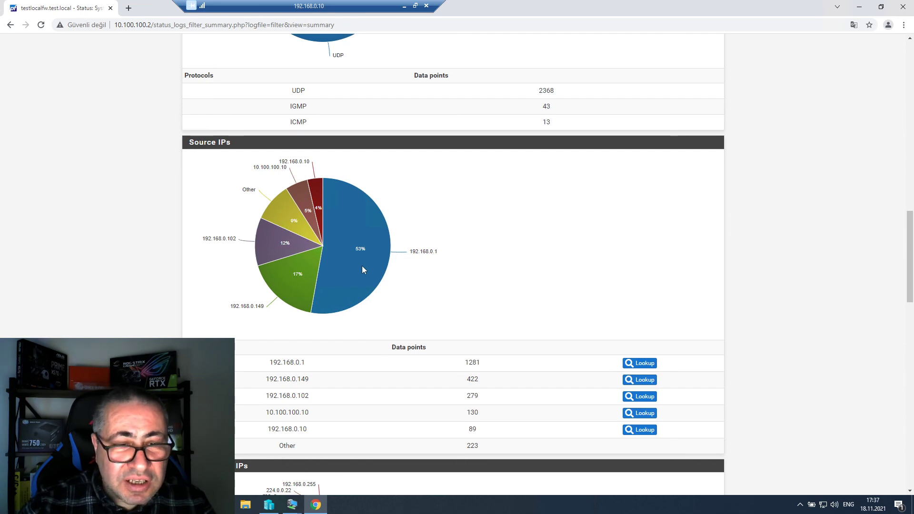
scroll(362, 266, "down", 5)
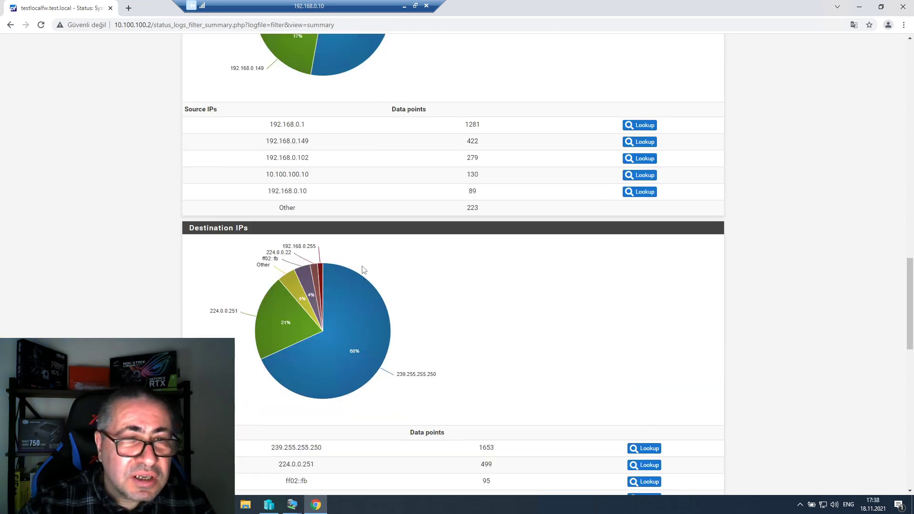
scroll(363, 266, "down", 1)
scroll(362, 270, "down", 5)
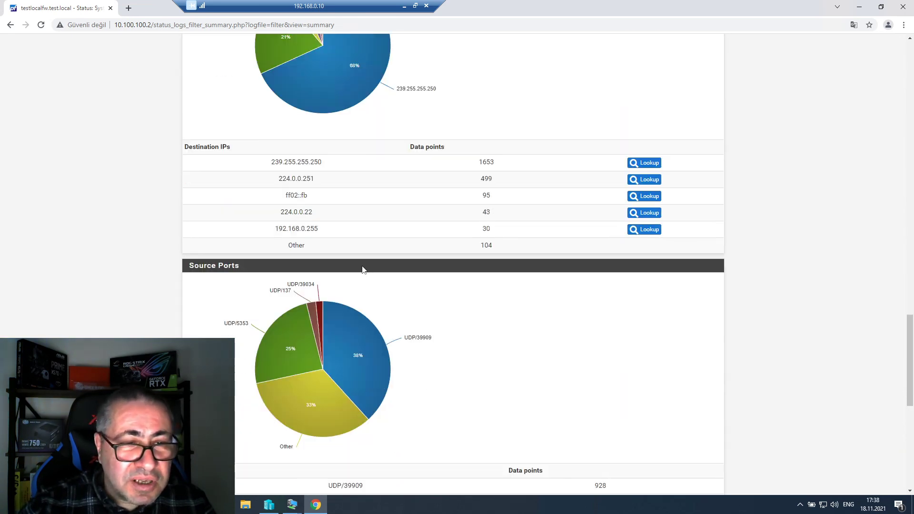
scroll(363, 269, "down", 9)
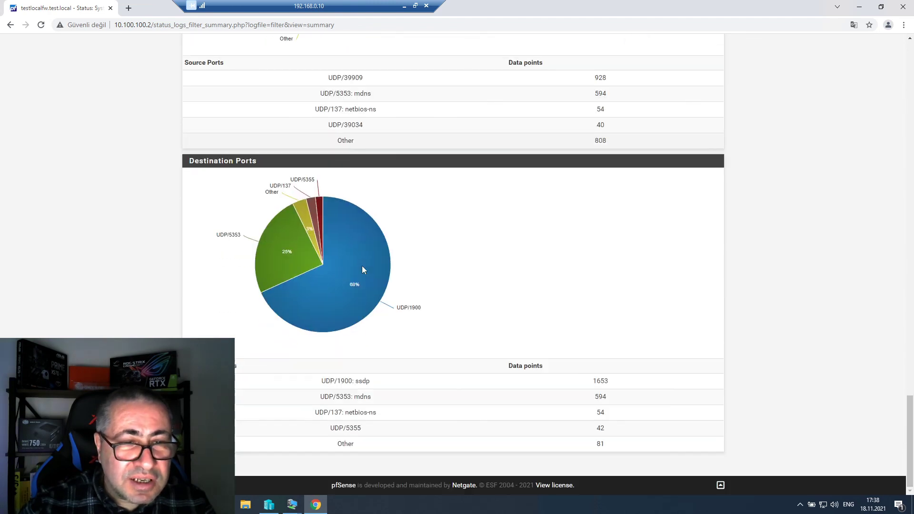
scroll(362, 269, "up", 20)
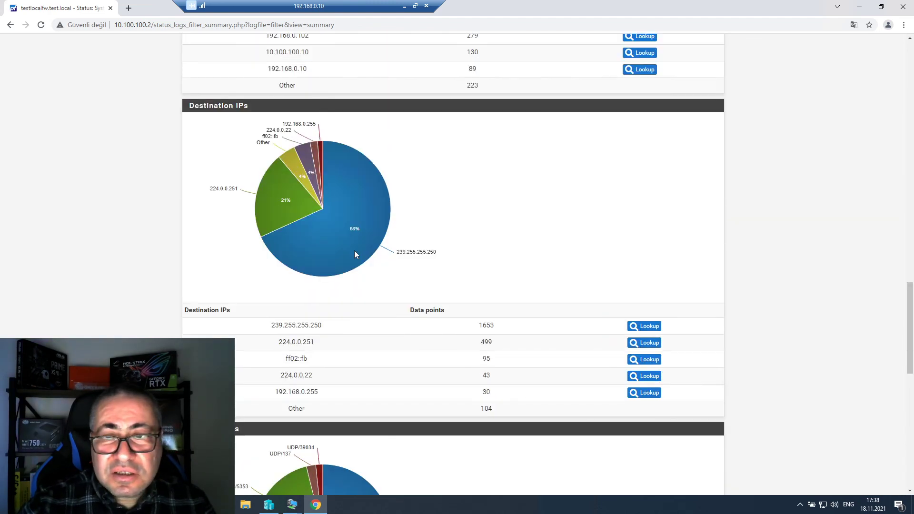
scroll(354, 251, "up", 17)
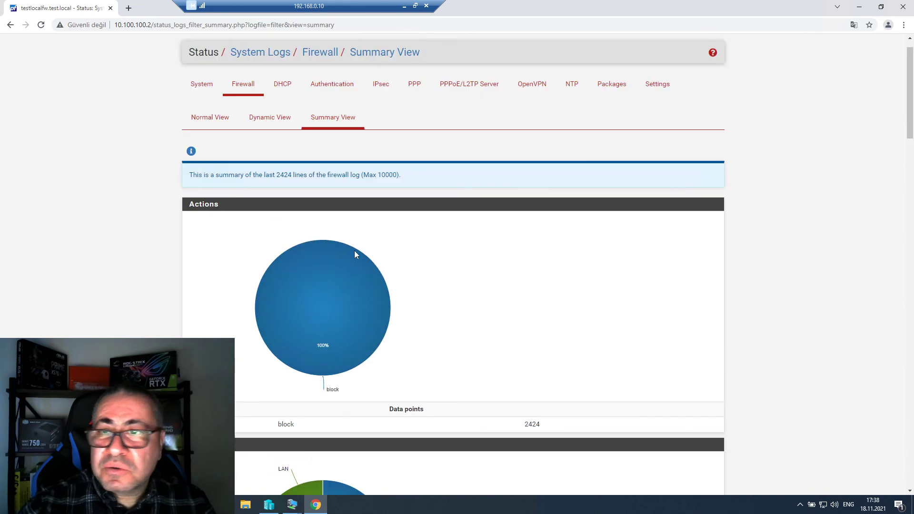
scroll(355, 254, "down", 7)
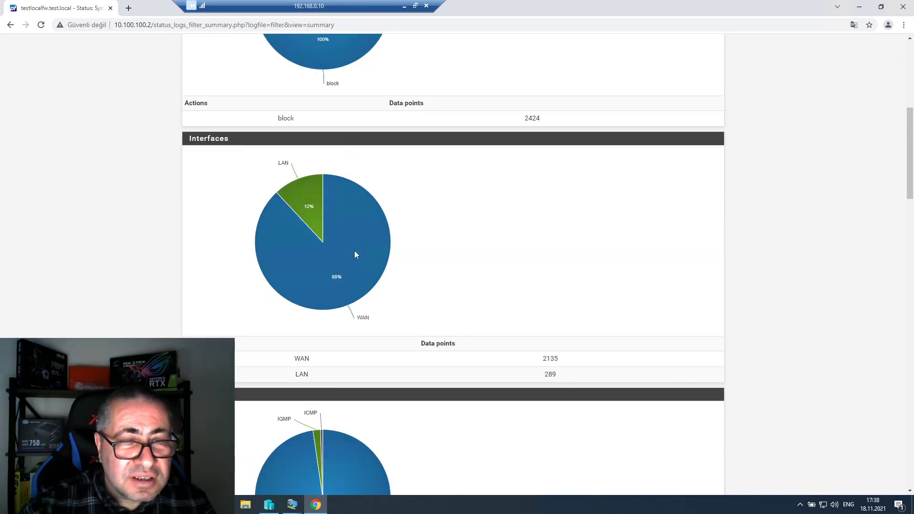
scroll(354, 254, "down", 7)
scroll(354, 255, "down", 1)
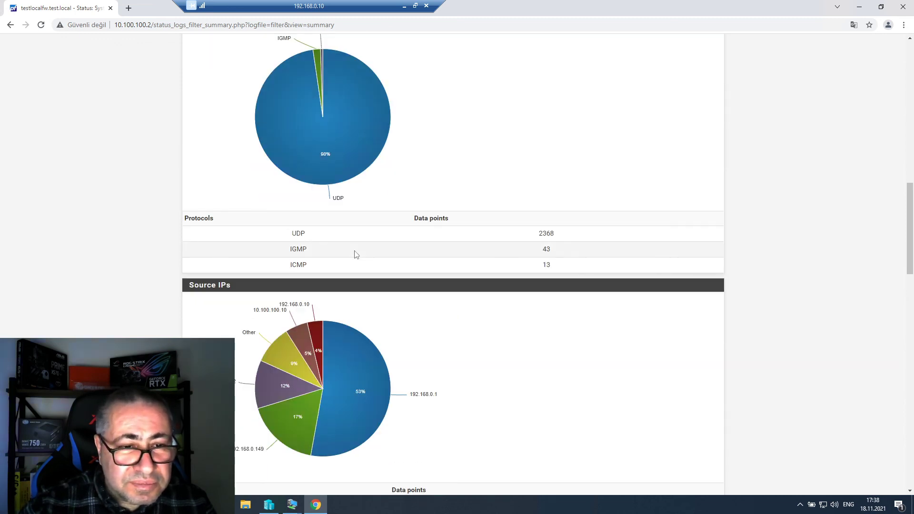
scroll(355, 254, "down", 2)
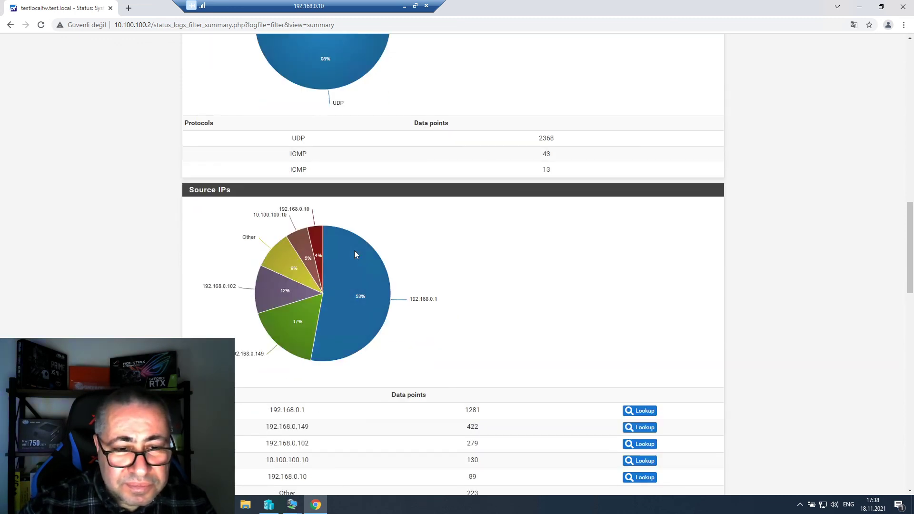
scroll(355, 254, "down", 1)
scroll(355, 255, "down", 1)
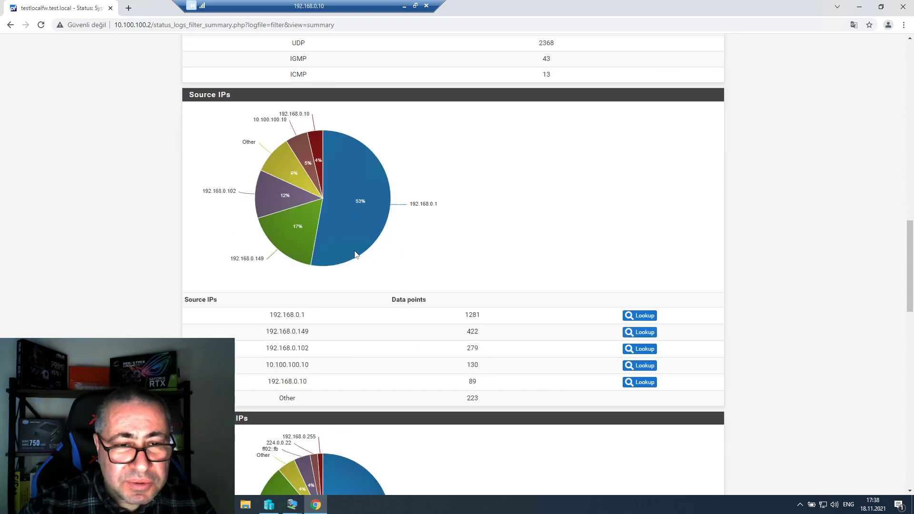
scroll(355, 255, "down", 3)
scroll(356, 255, "down", 4)
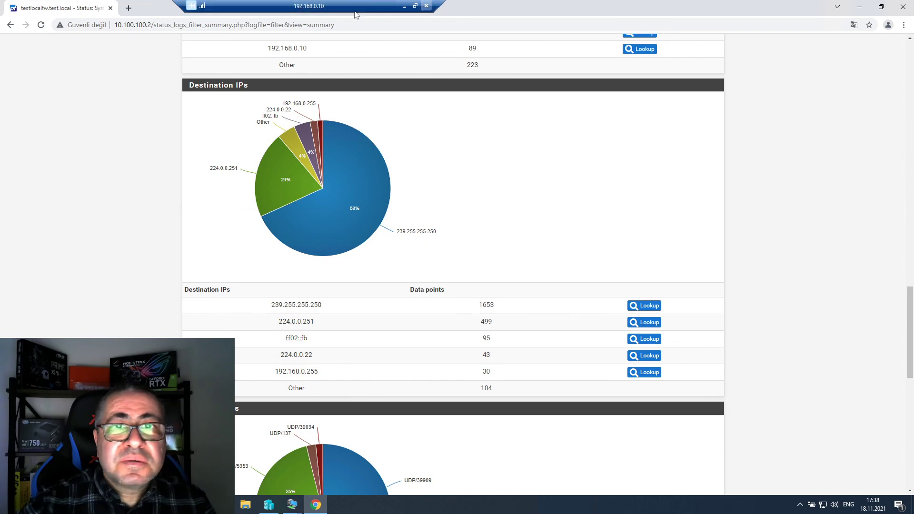
- Close Chrome, verify Turkish is installed in the Language settings, then close Settings
left_click(903, 7)
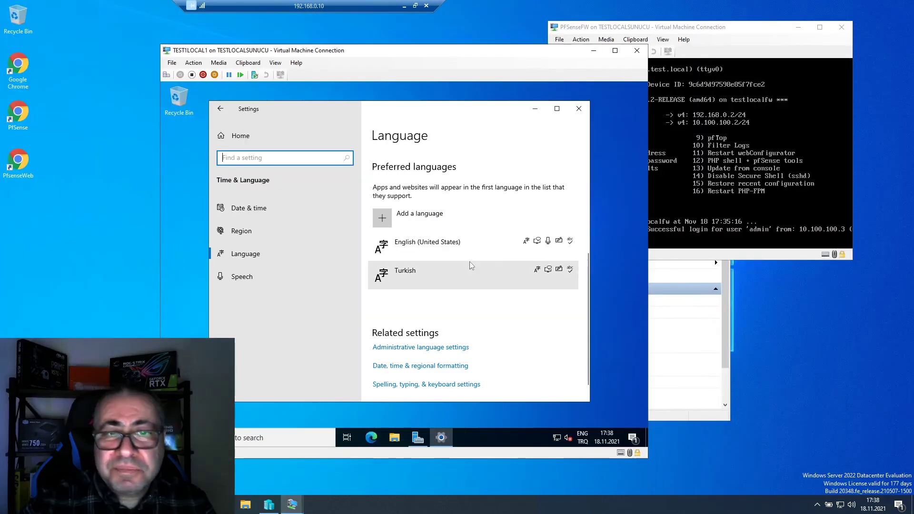
scroll(444, 300, "down", 1)
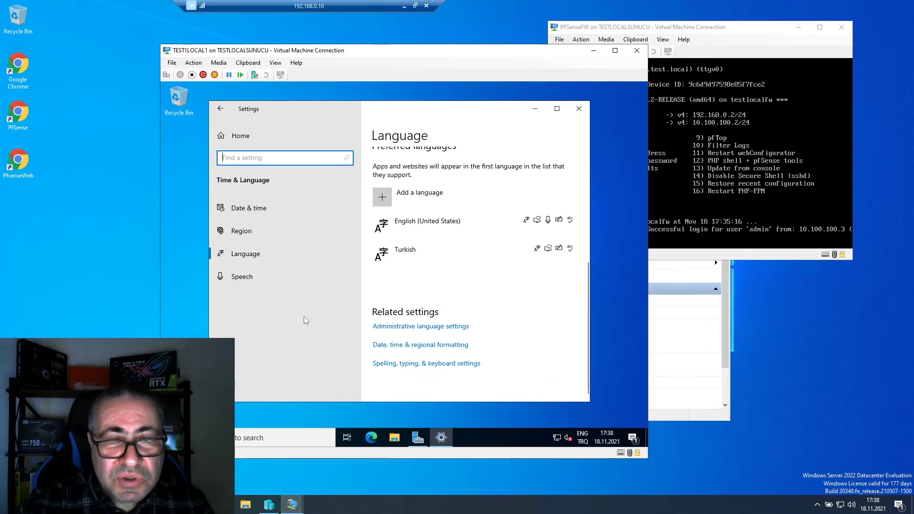
left_click(255, 233)
left_click(255, 257)
scroll(456, 317, "down", 5)
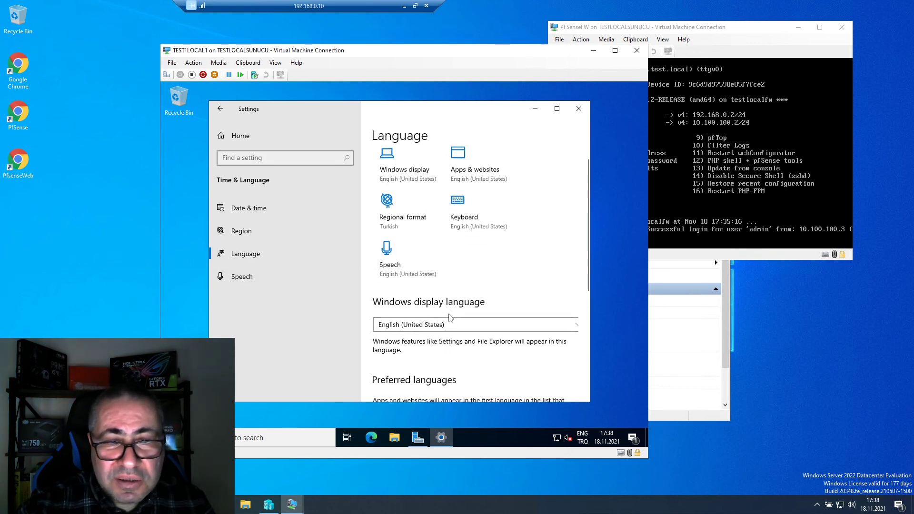
left_click(398, 260)
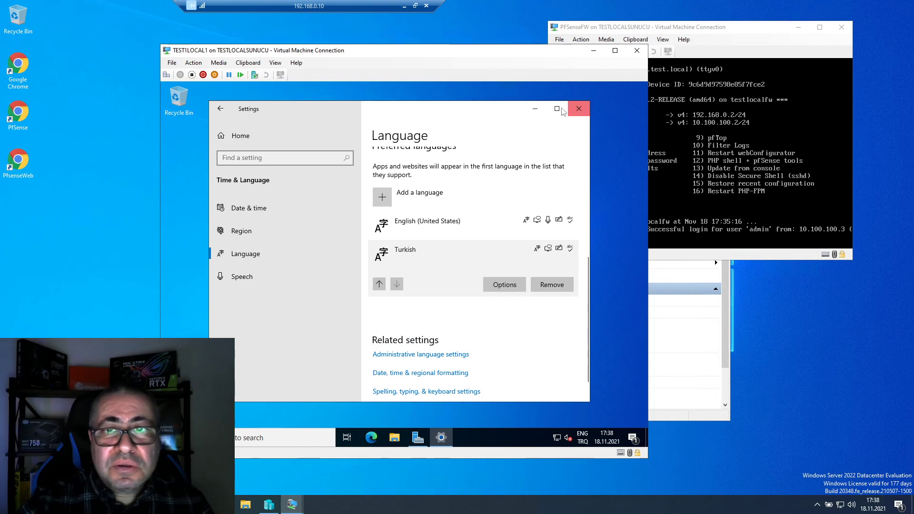
left_click(579, 108)
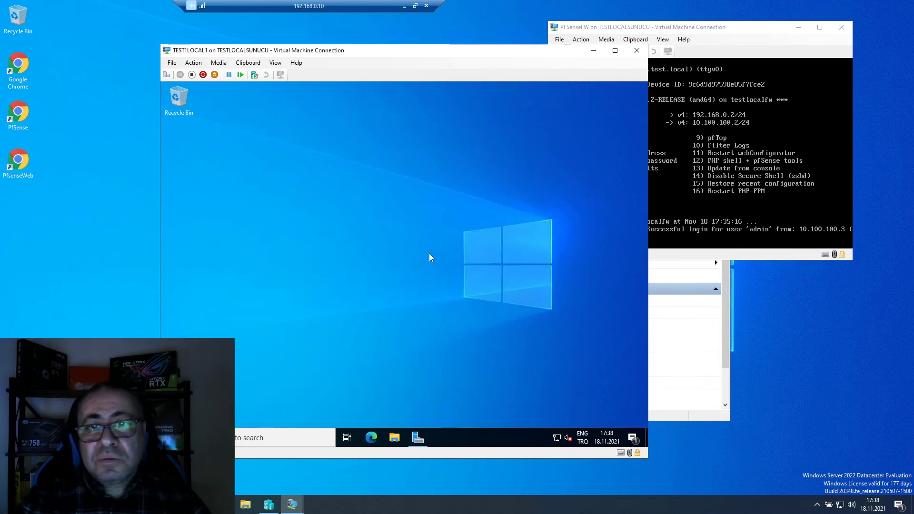